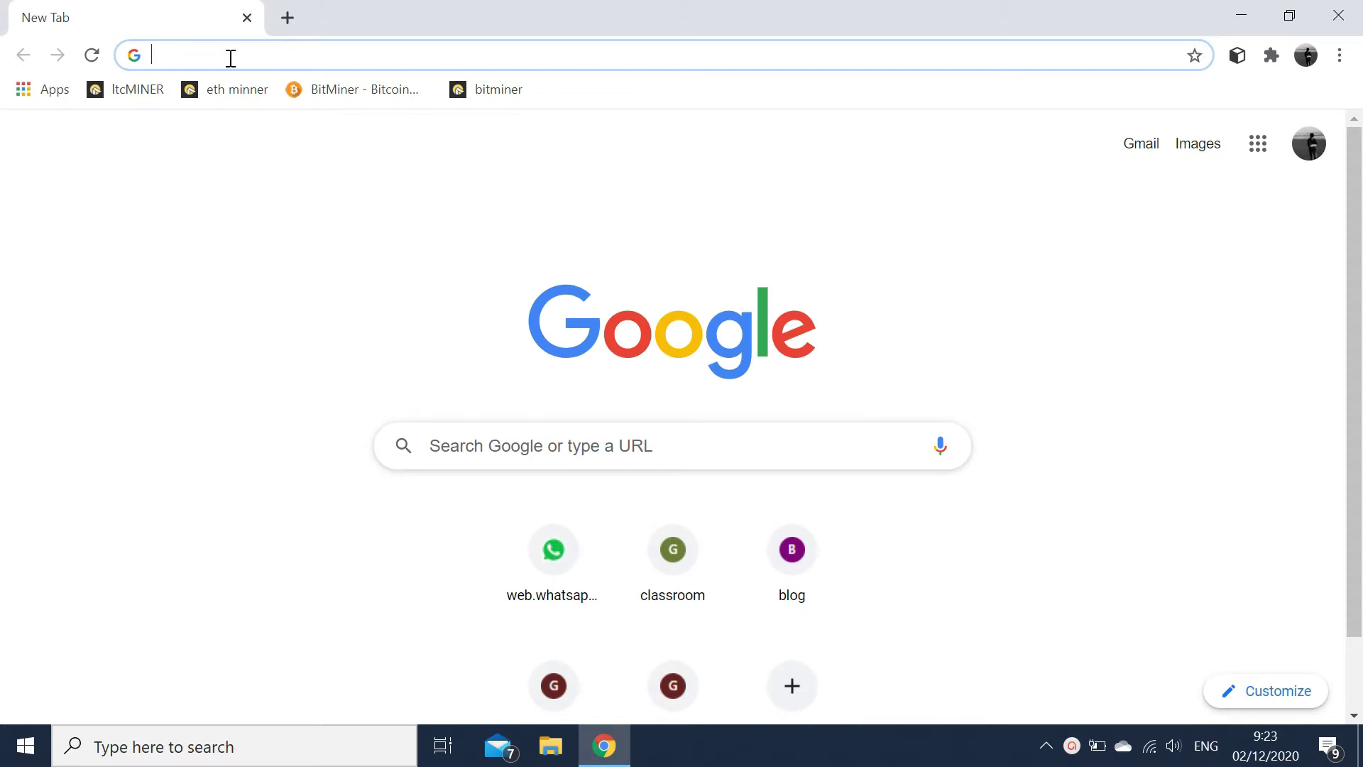
- Open the local WordPress site at localhost/situs1/ and view its front page
text(loca)
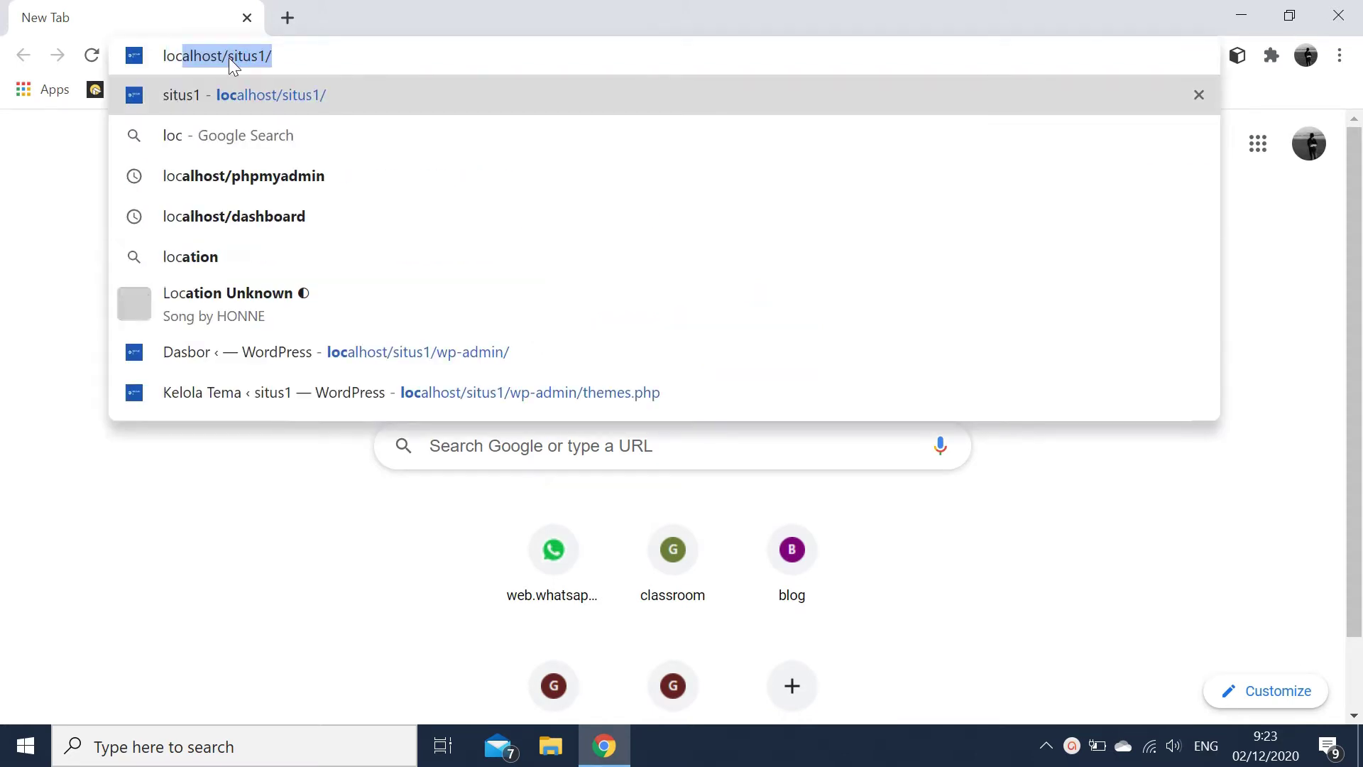
text(lhost)
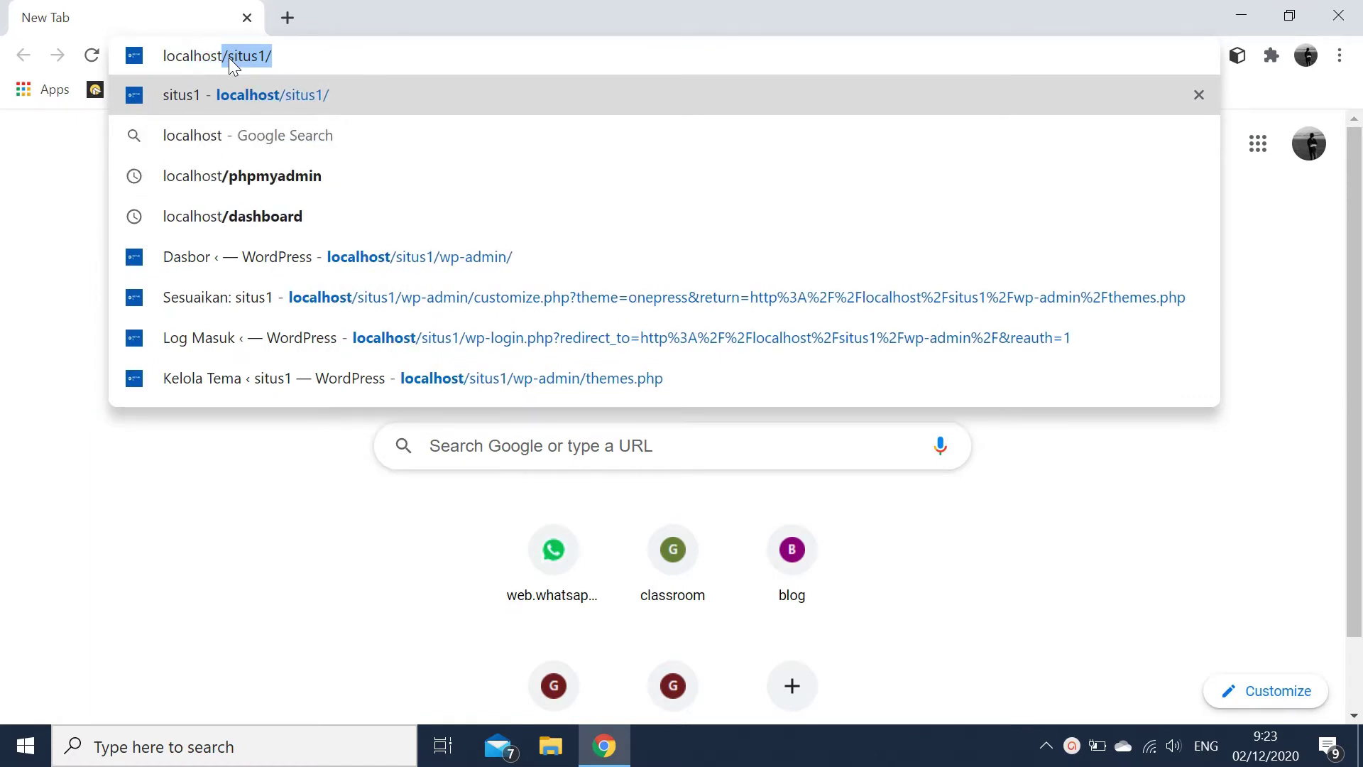
click(279, 58)
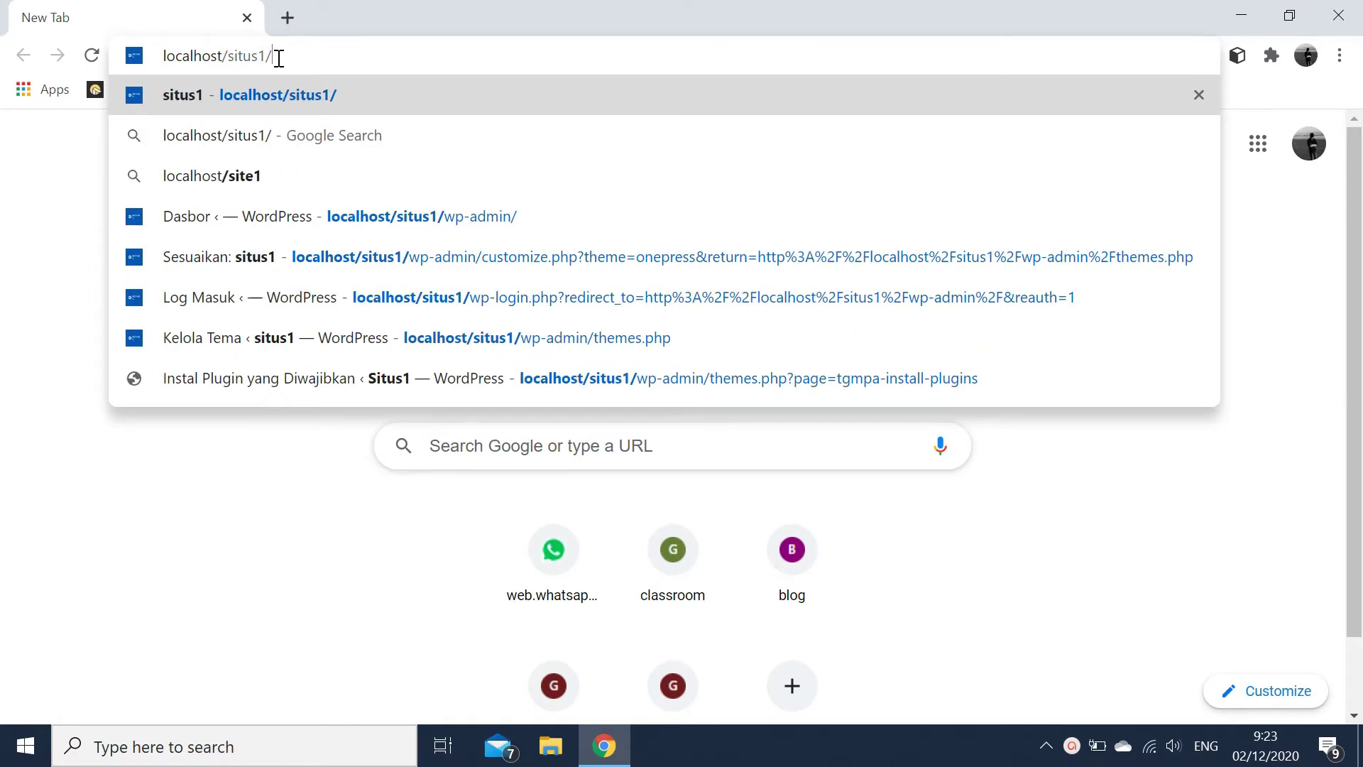
key(Return)
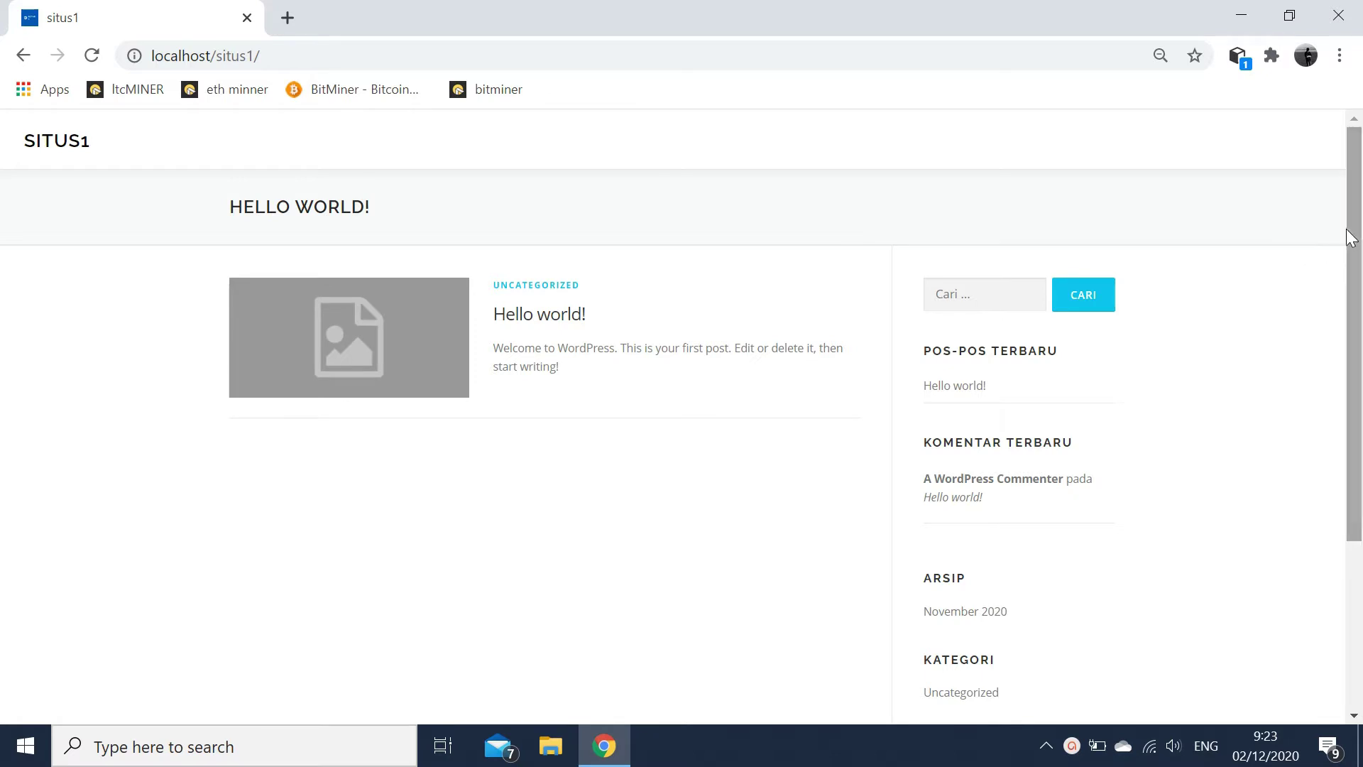
mouse_move(1354, 239)
mouse_down()
mouse_move(1356, 401)
mouse_move(1359, 225)
mouse_up()
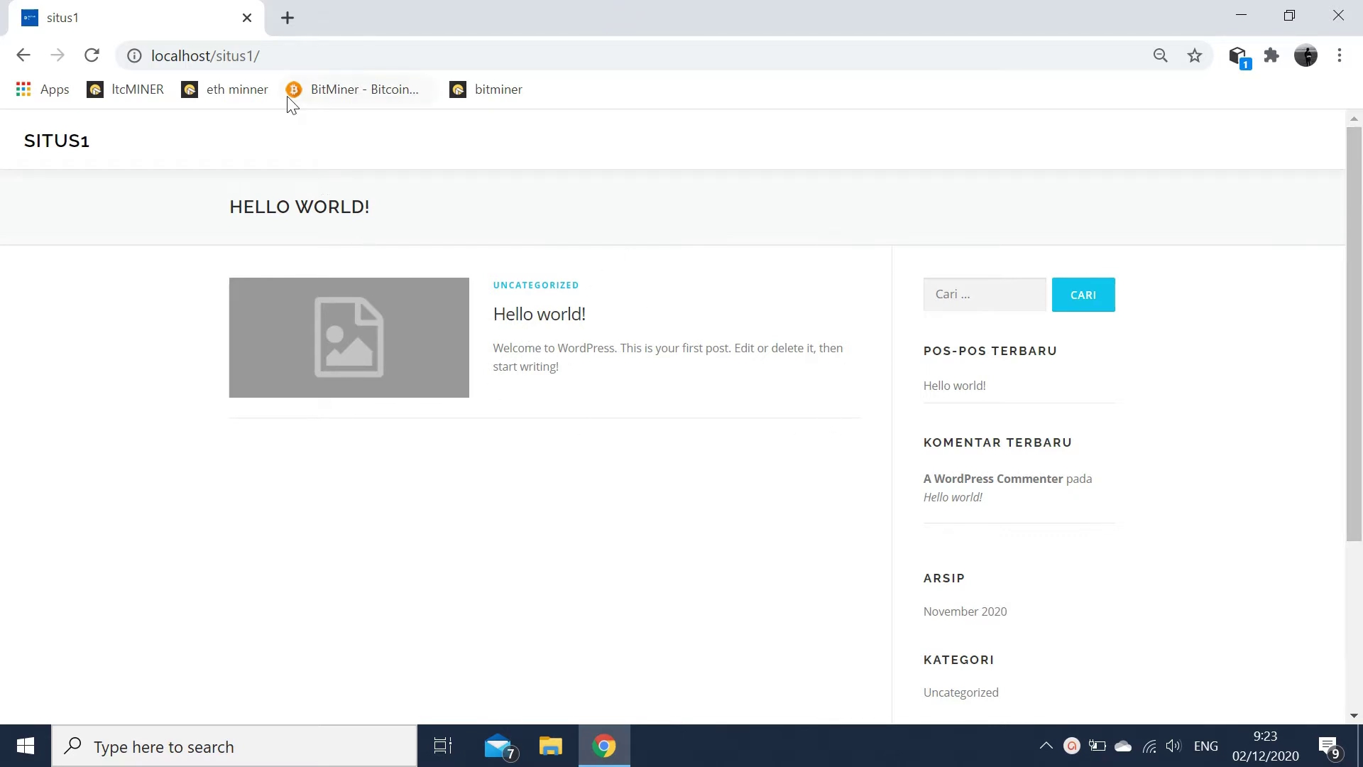
- Open localhost/situs1/wp-admin/ in a new browser tab and log in with the prefilled credentials
click(287, 18)
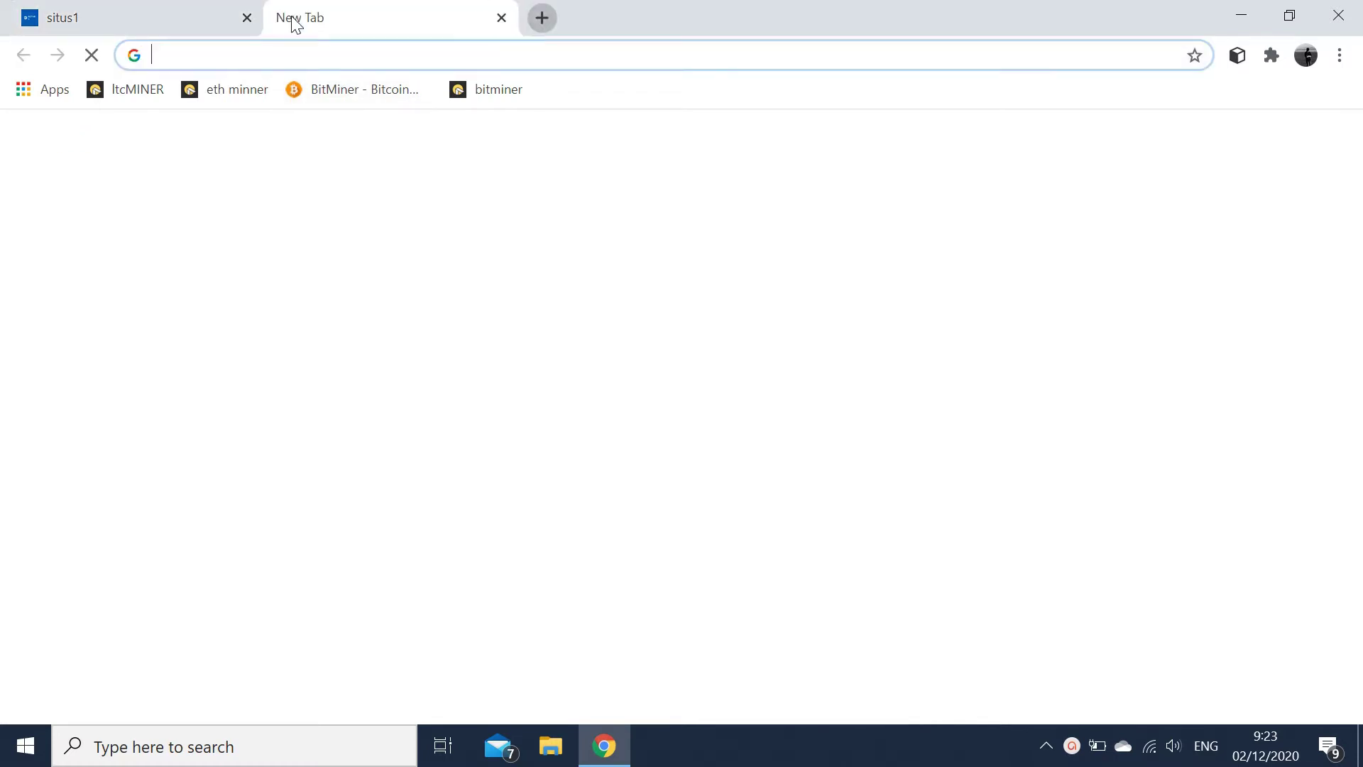
text(lo)
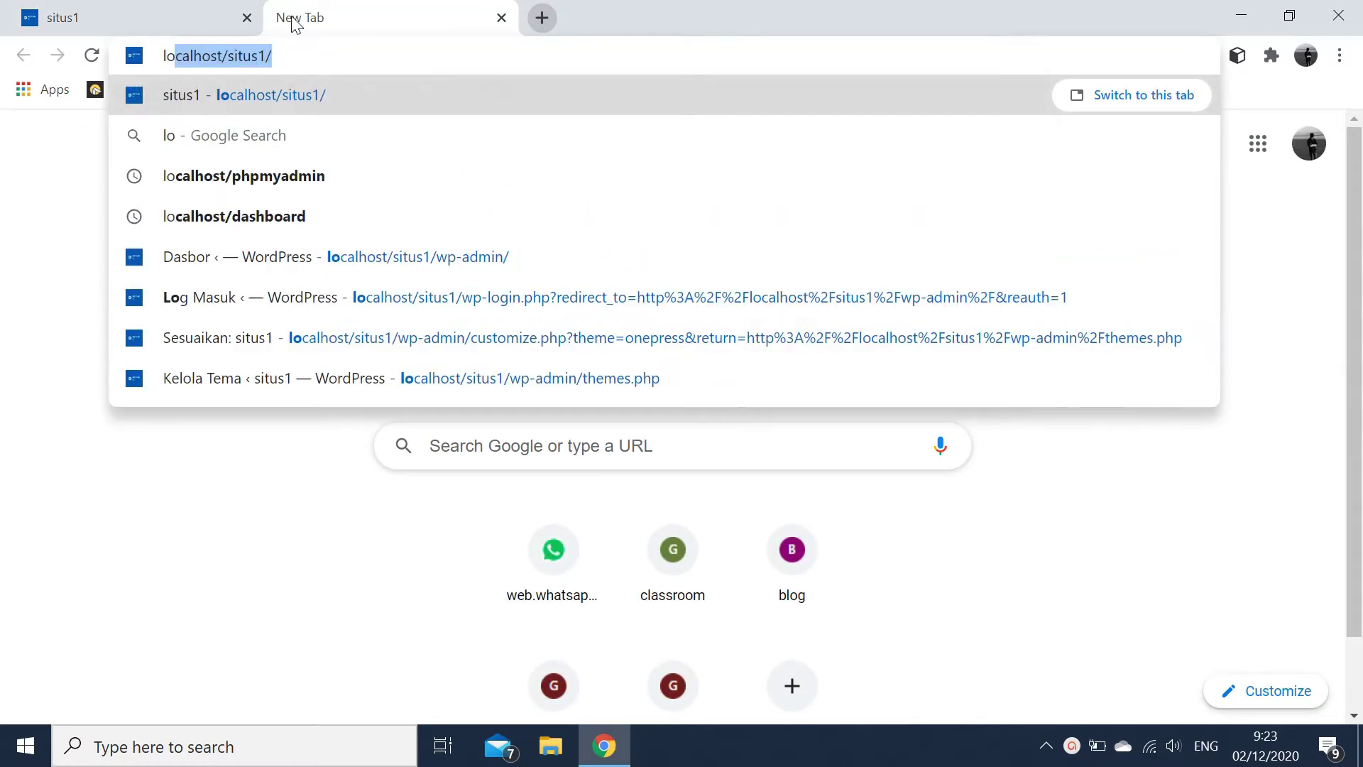
text(calhost)
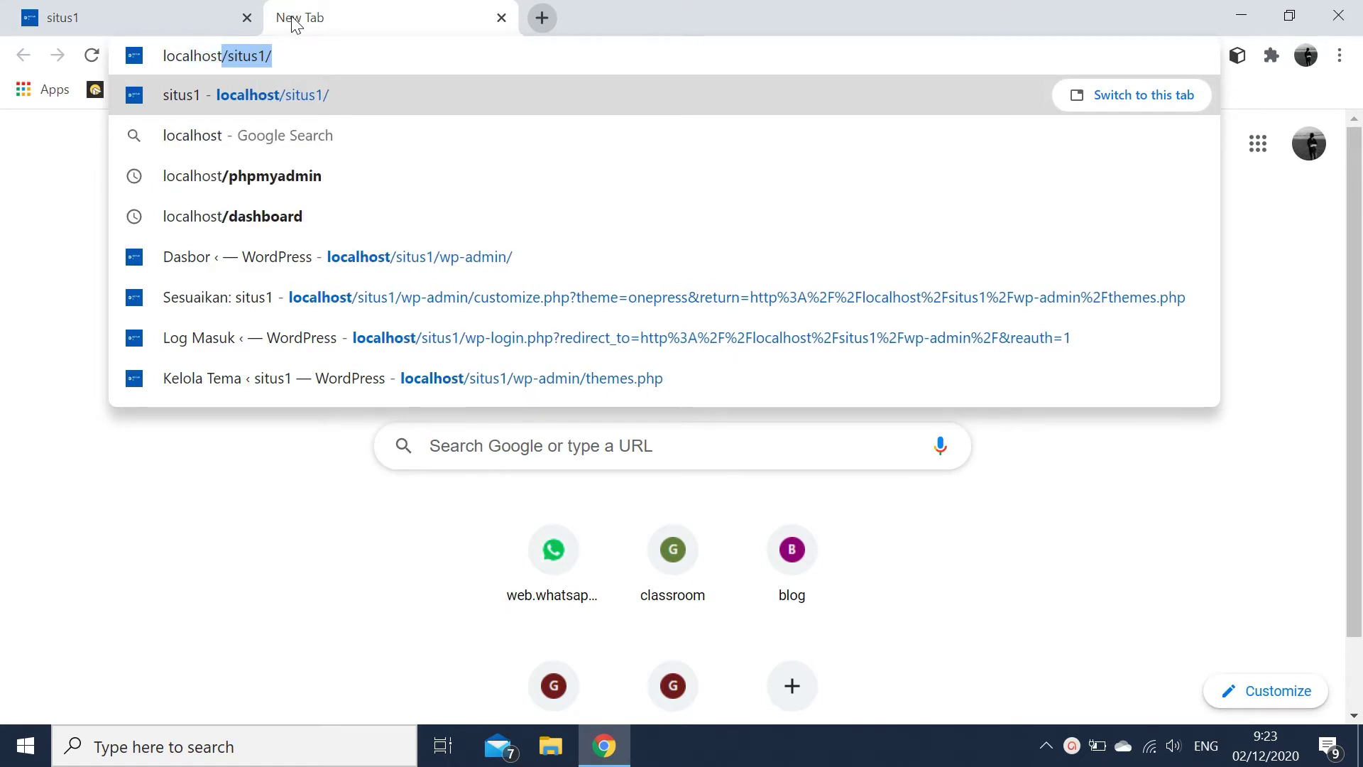
key(Right)
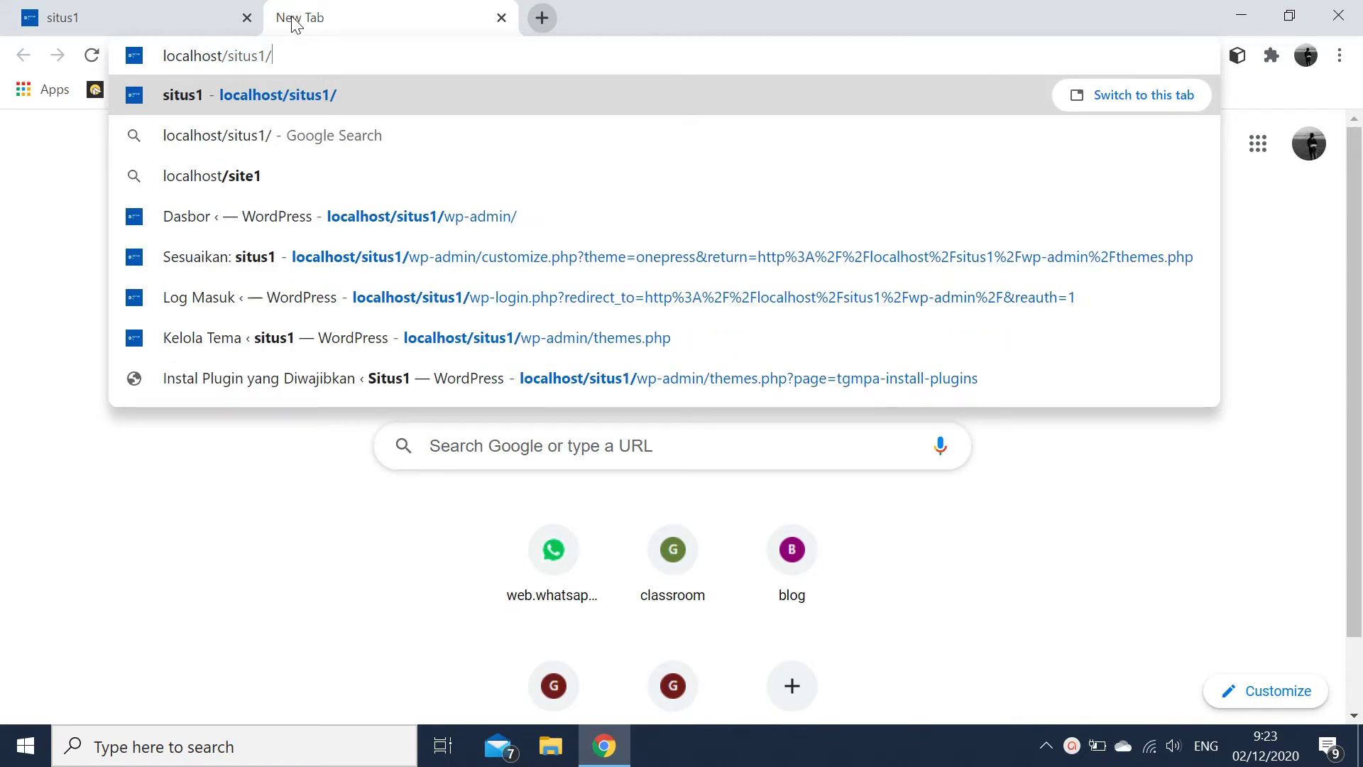
text(wp-a)
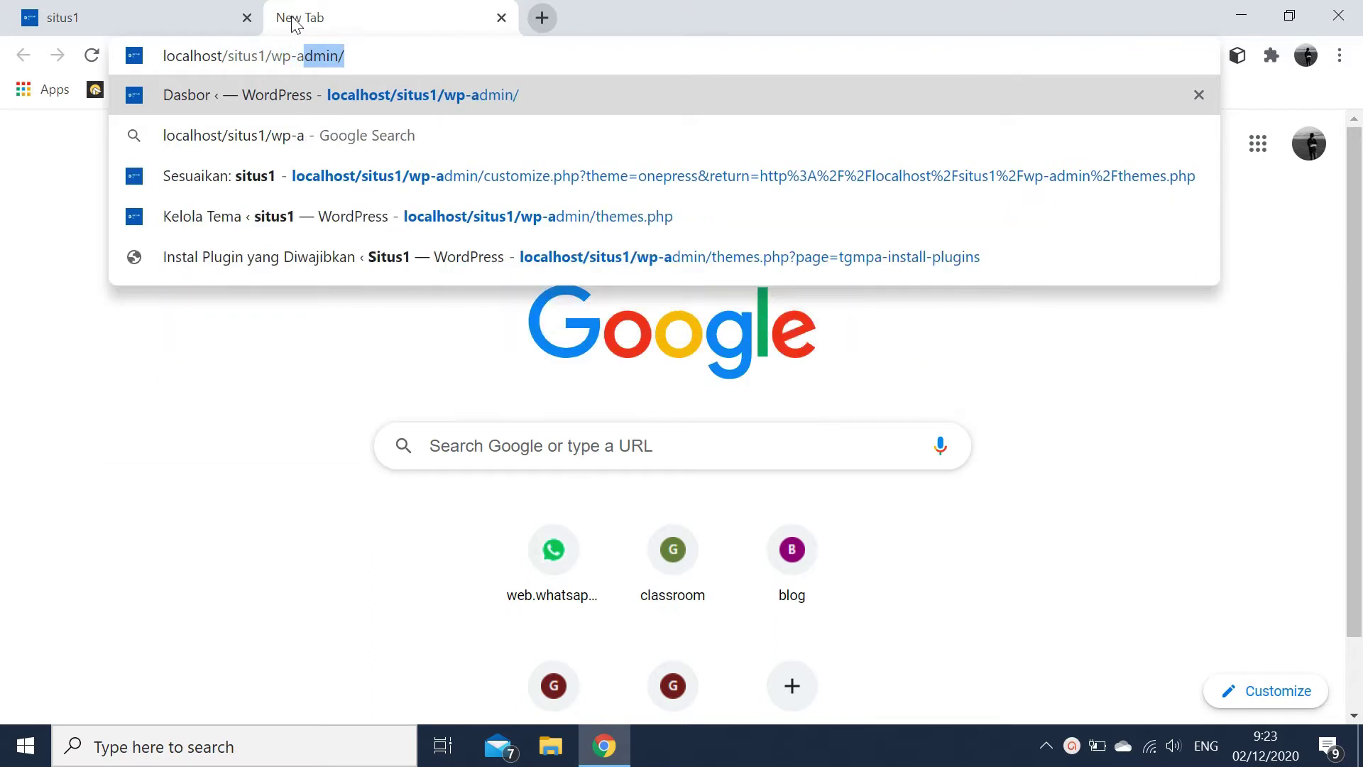
text(dmin)
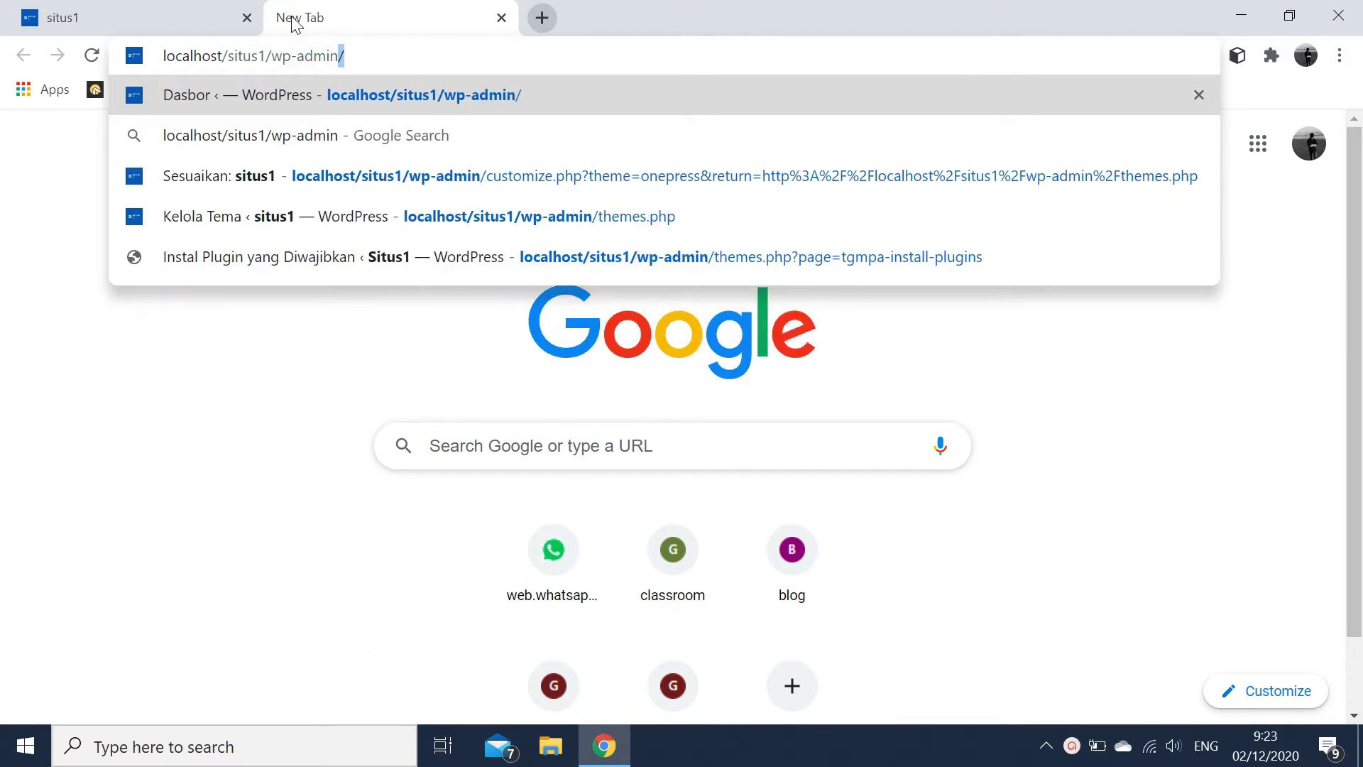
text(/)
key(Return)
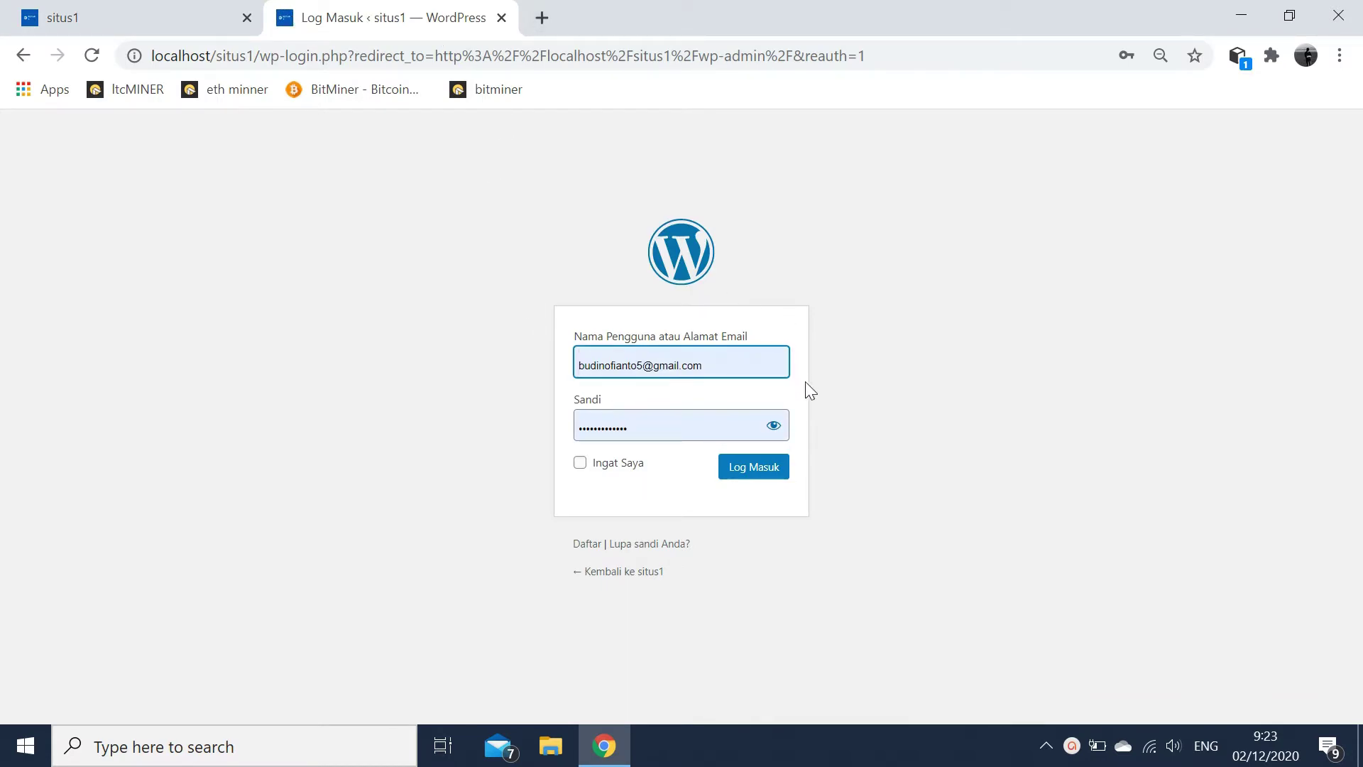
click(771, 468)
click(770, 468)
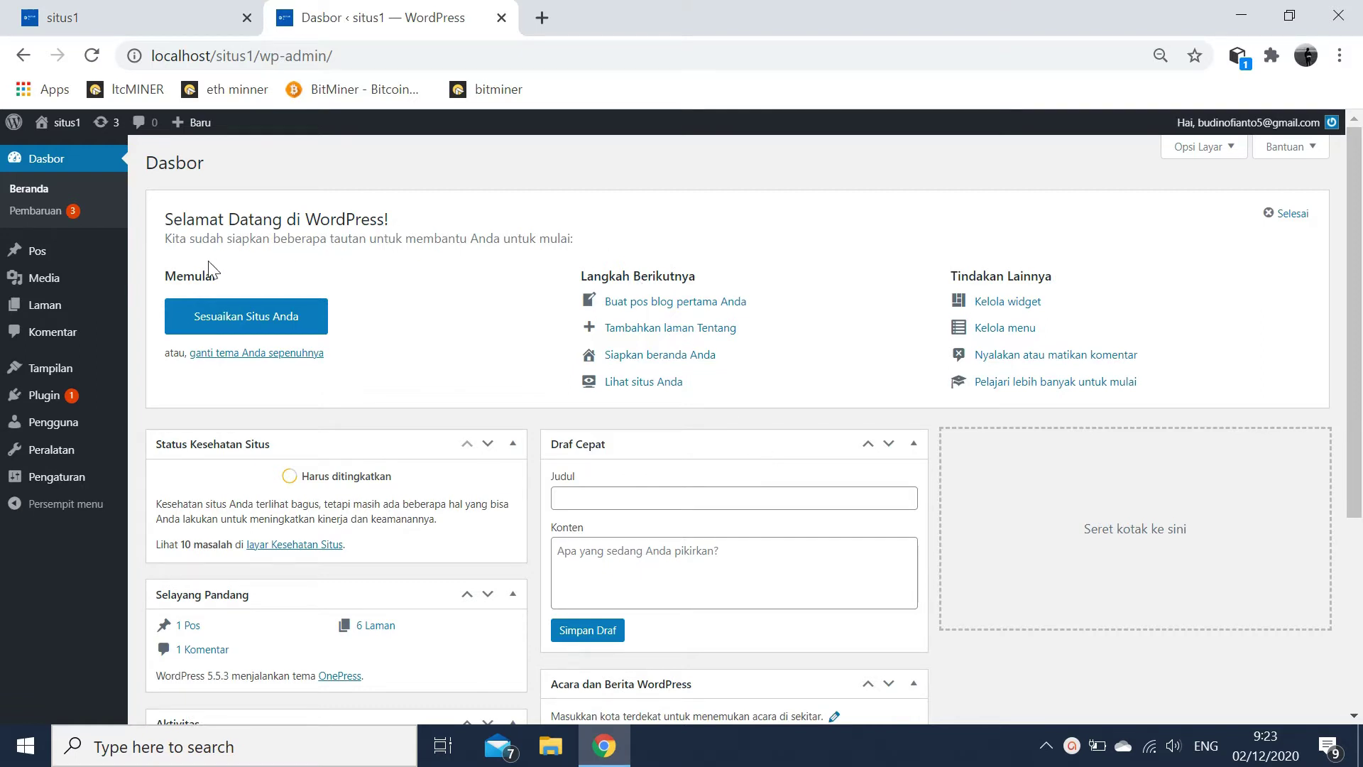
- Start customizing the active OnePress theme and open its site identity (Identitas Situs) settings
click(66, 371)
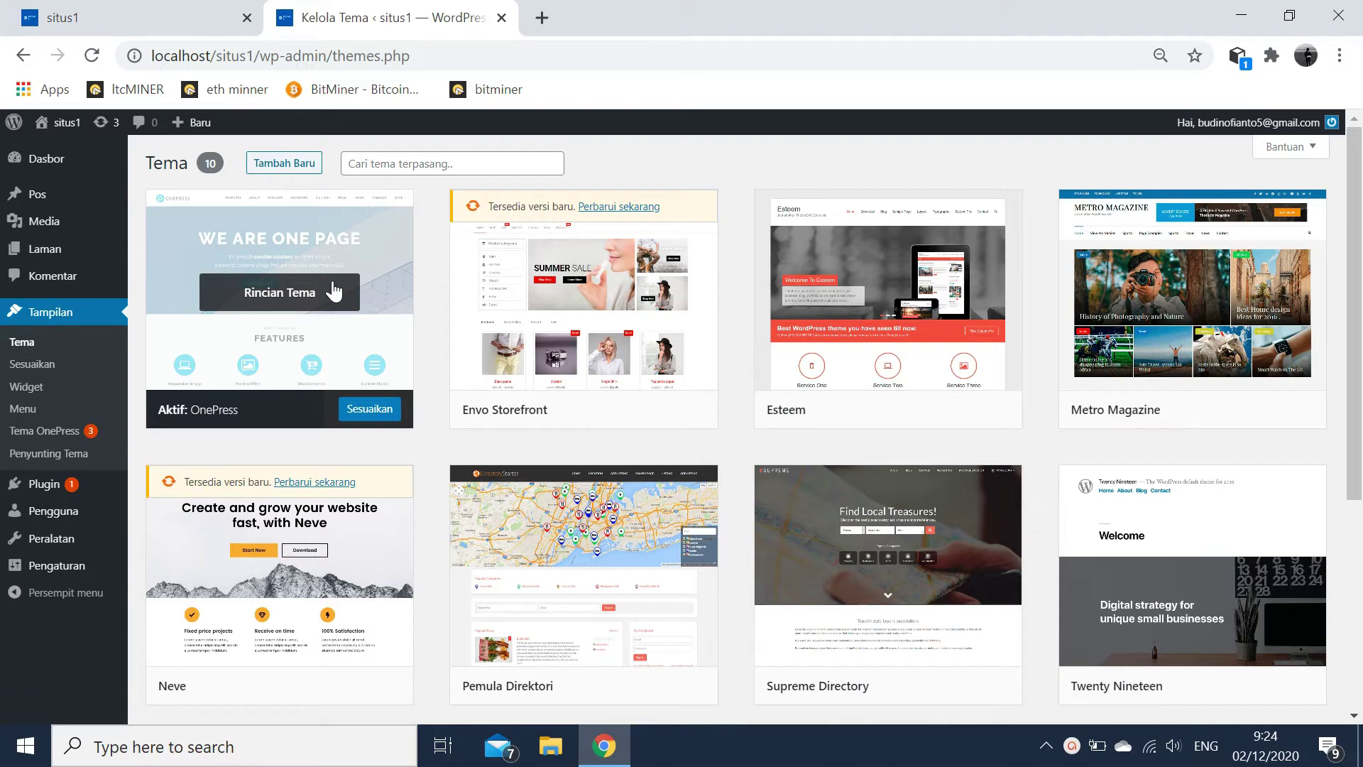
click(364, 415)
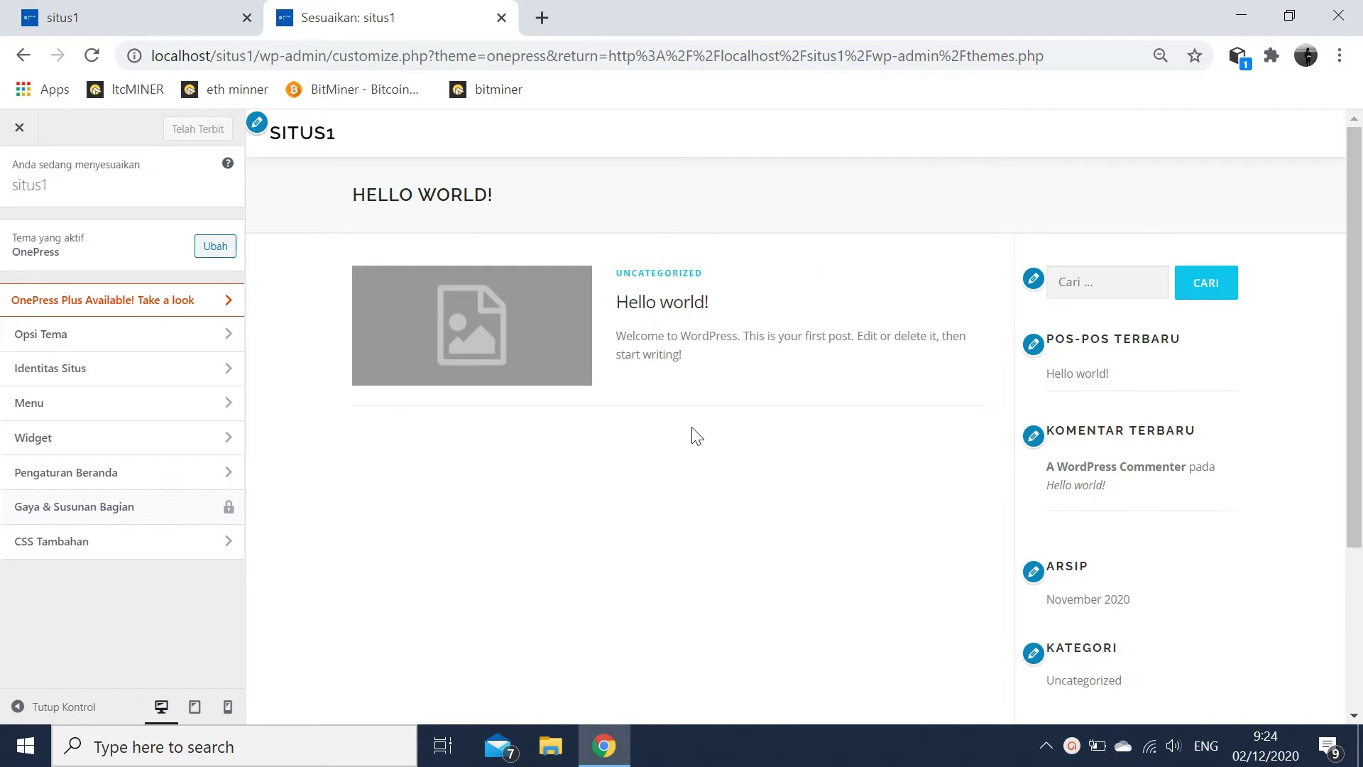
click(257, 126)
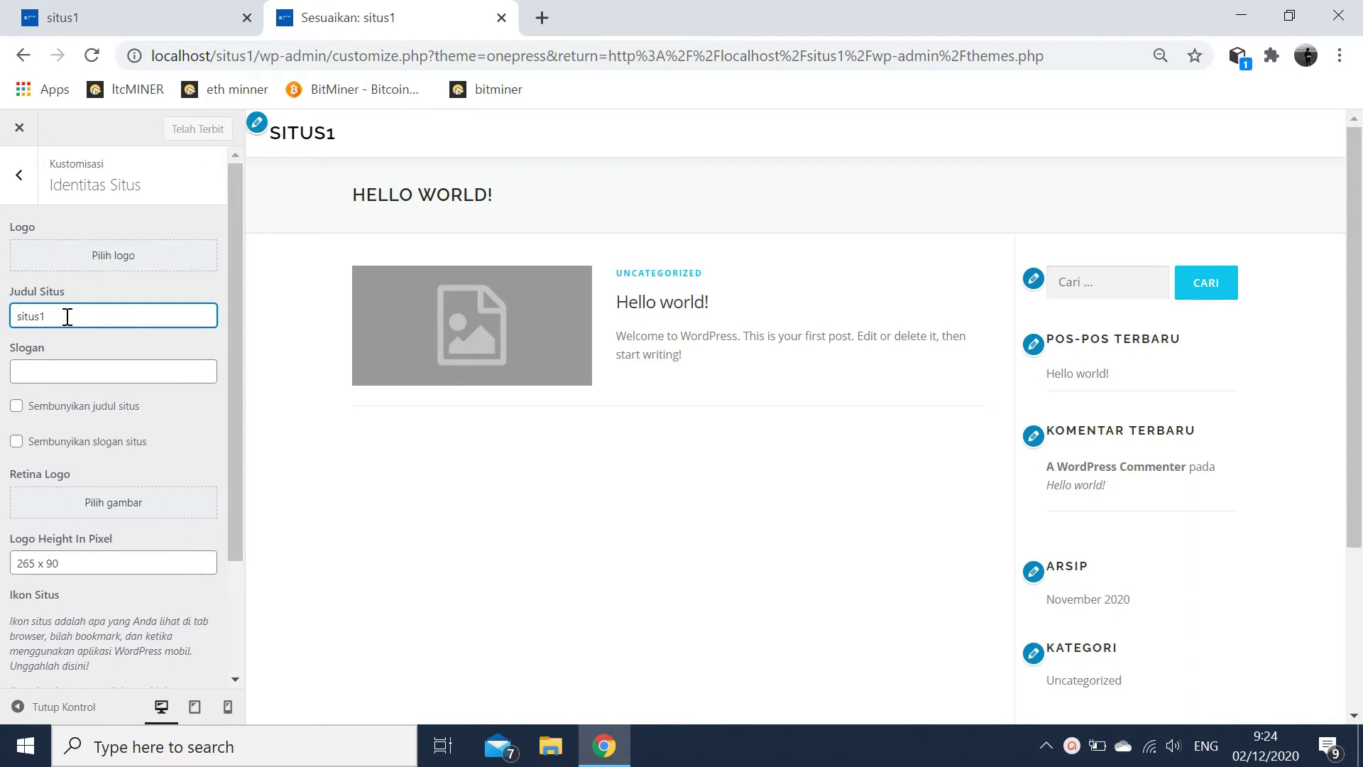
- Clear the site title (Judul Situs) and the Logo Height In Pixel value
key(BackSpace)
key(BackSpace)
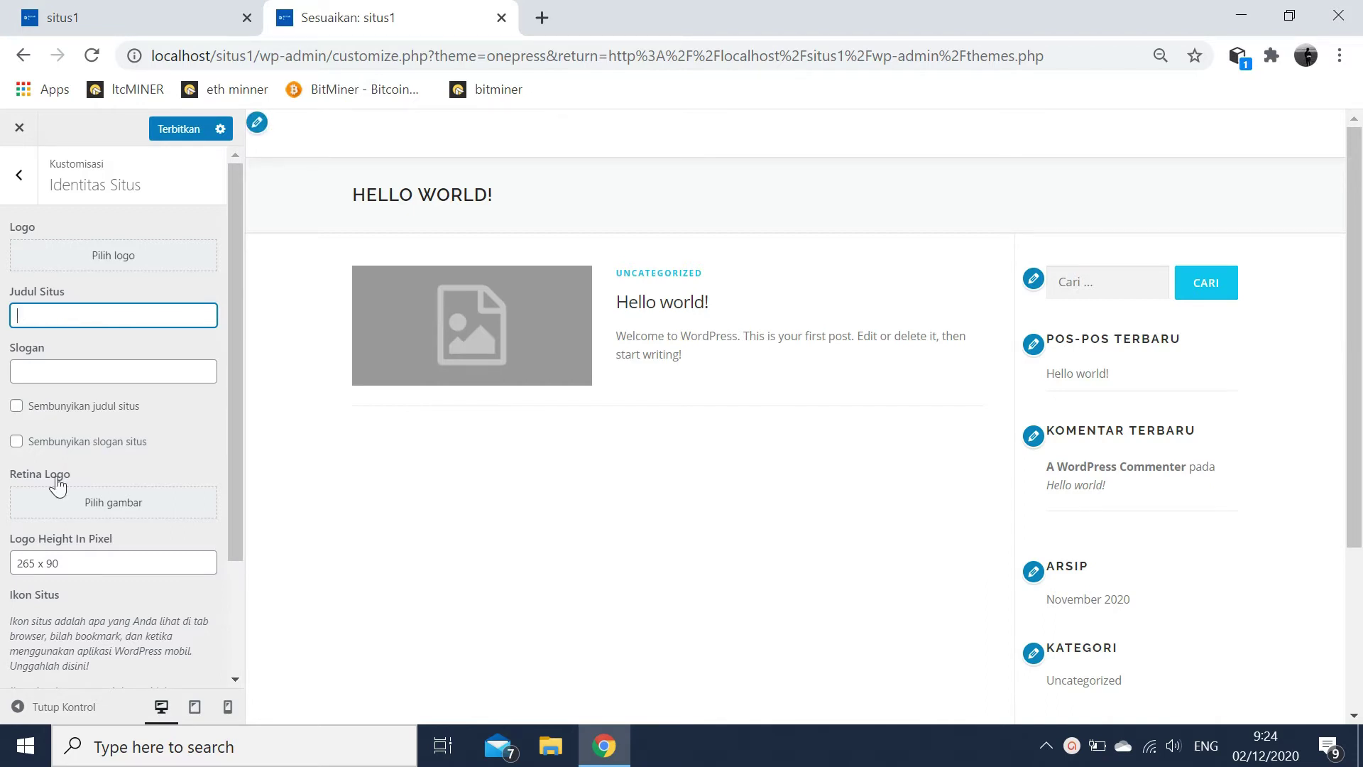
click(71, 562)
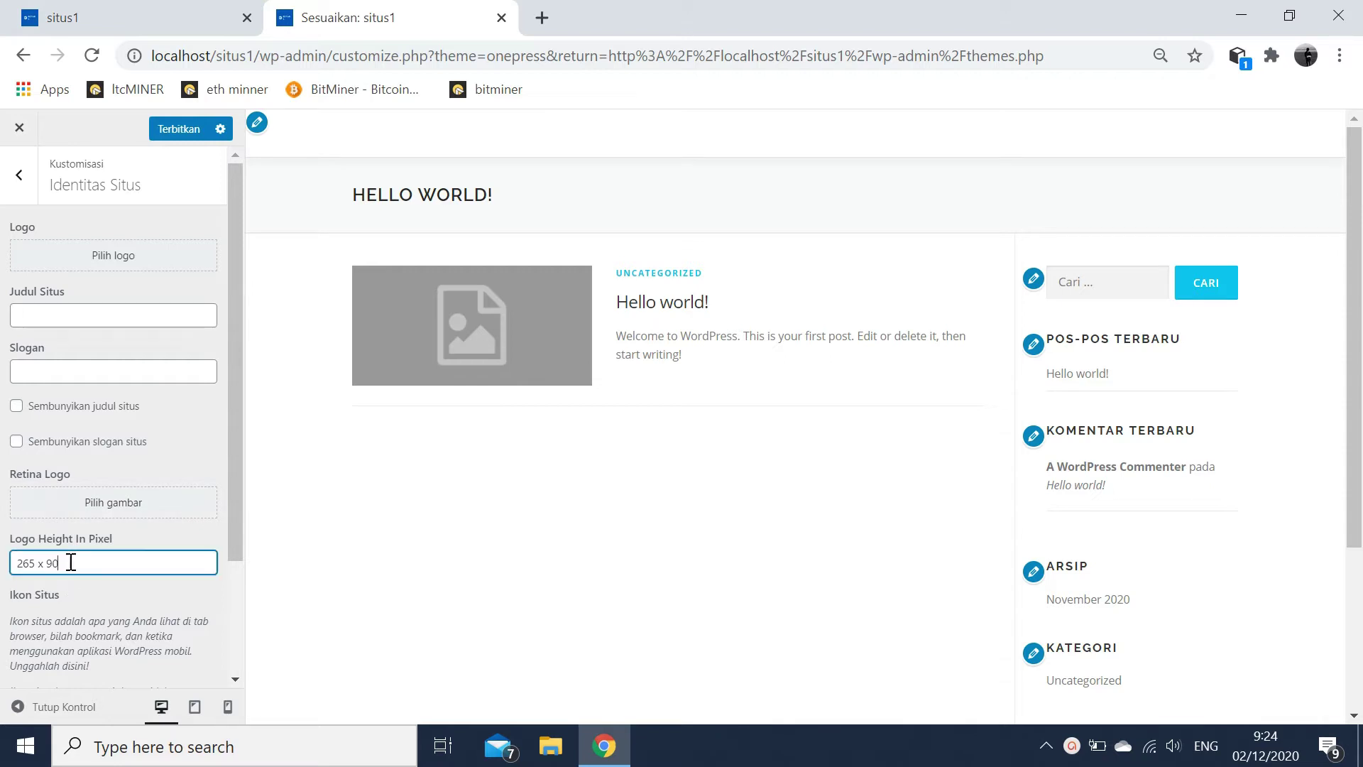
key(BackSpace)
key(BackSpace)
key(BackSpace)
key(BackSpace)
key(BackSpace)
key(BackSpace)
key(BackSpace)
- Start choosing a site logo and select situs1-2.png from the media library
click(174, 260)
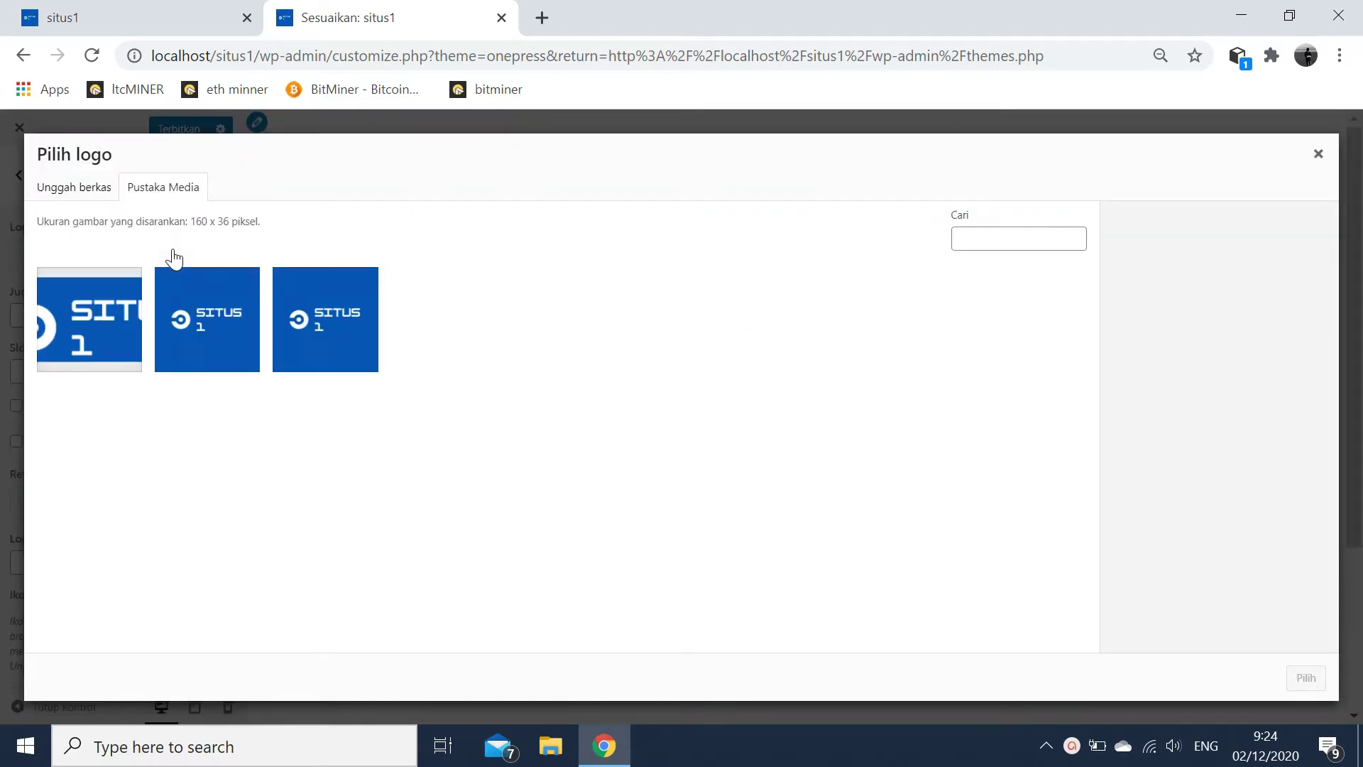
click(94, 201)
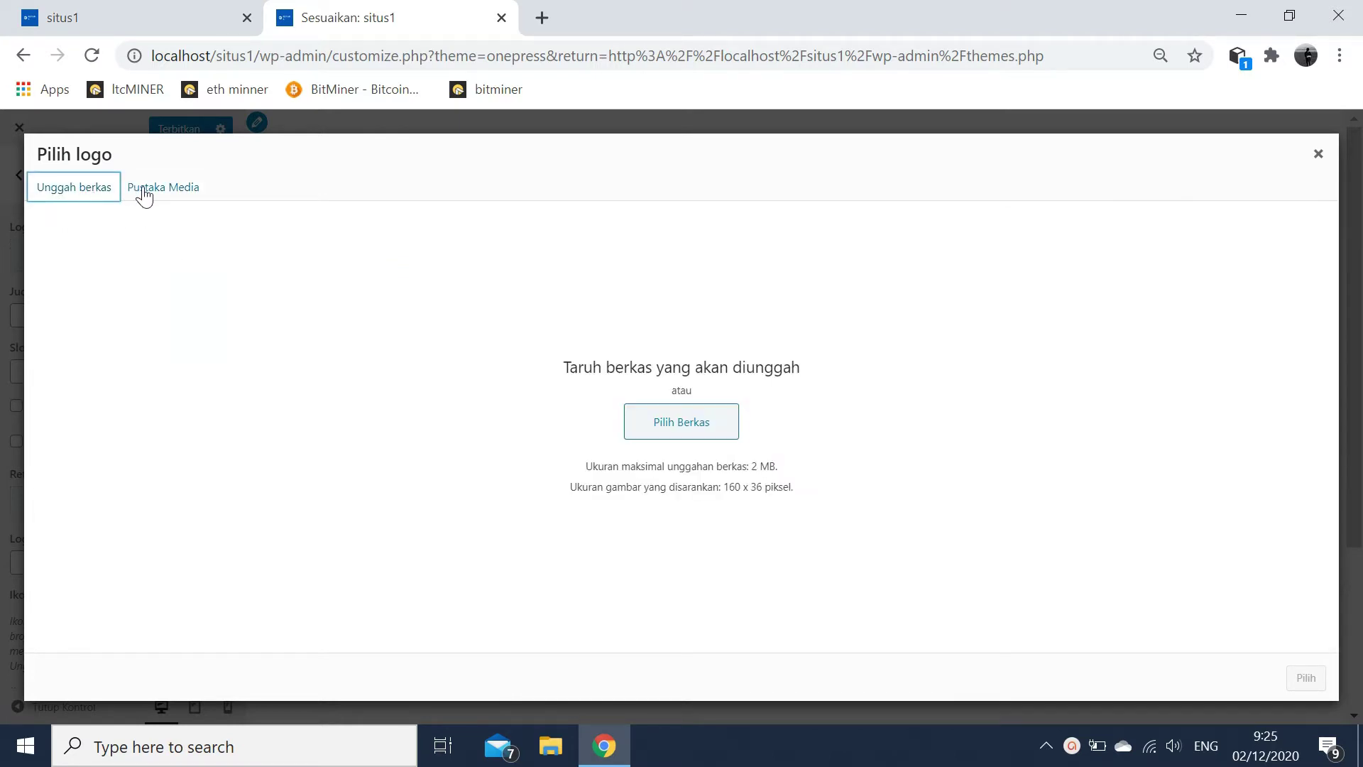
click(144, 195)
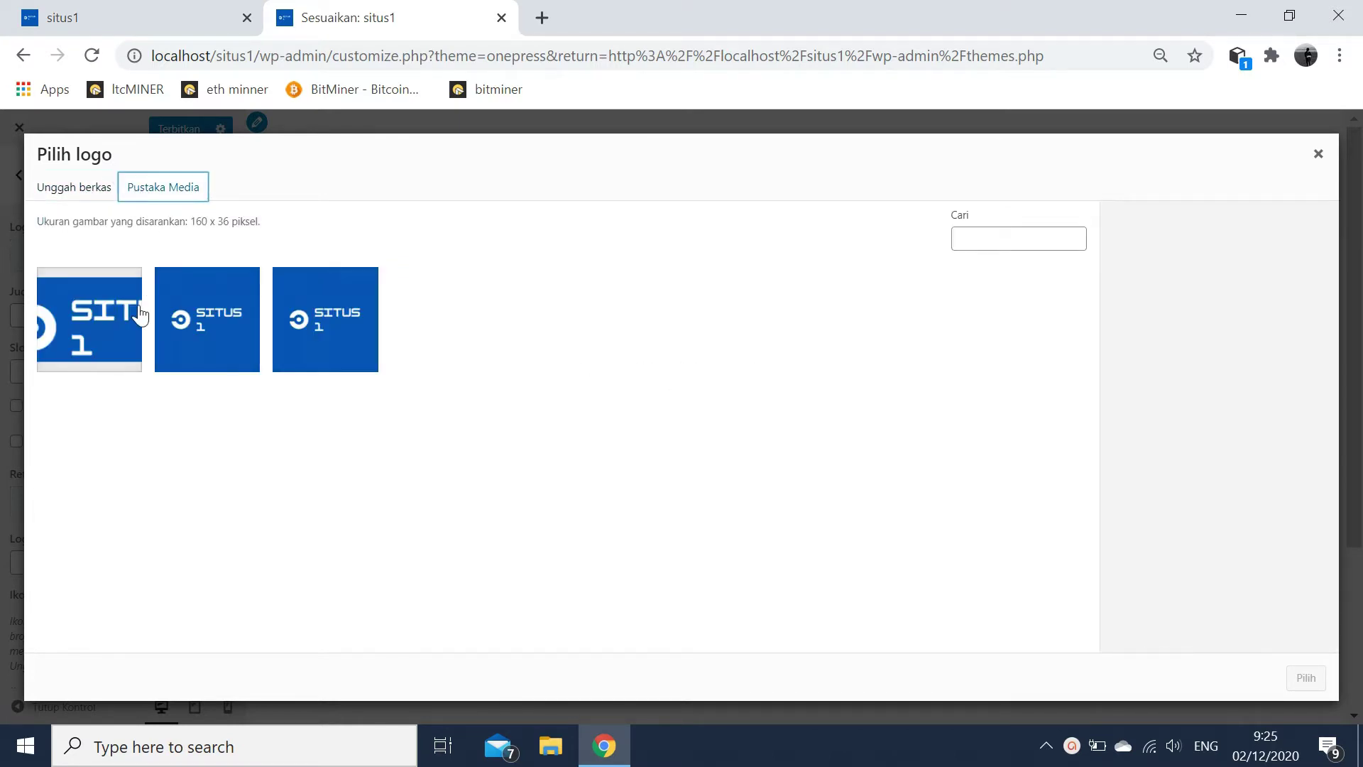
click(118, 322)
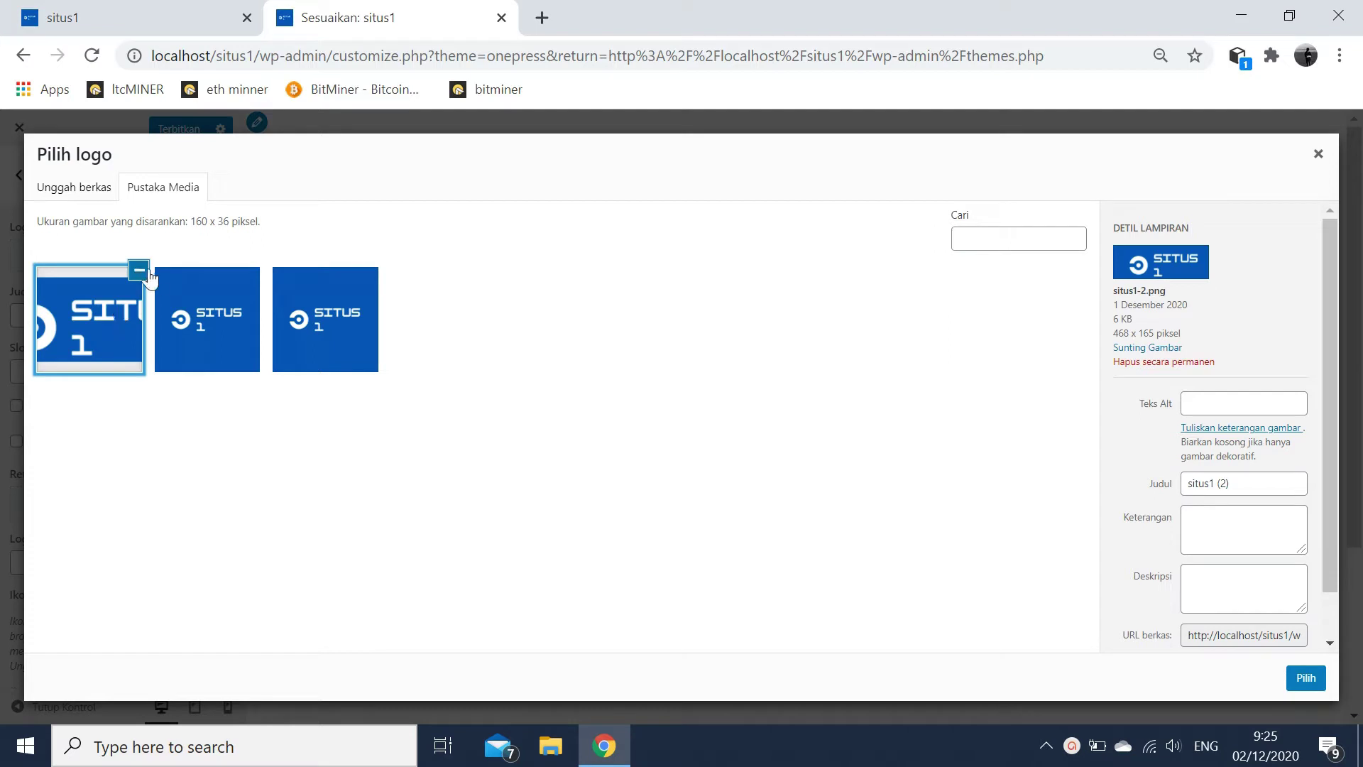
click(80, 194)
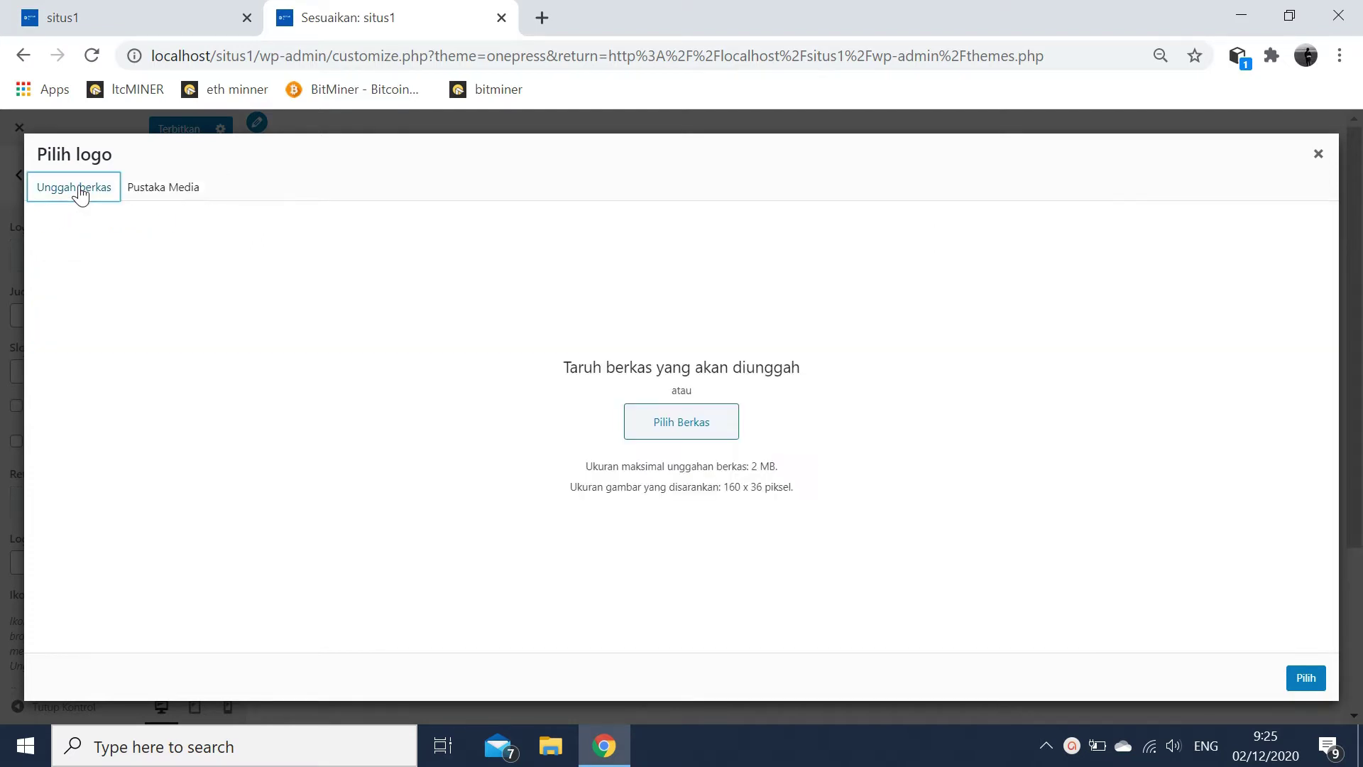
click(704, 440)
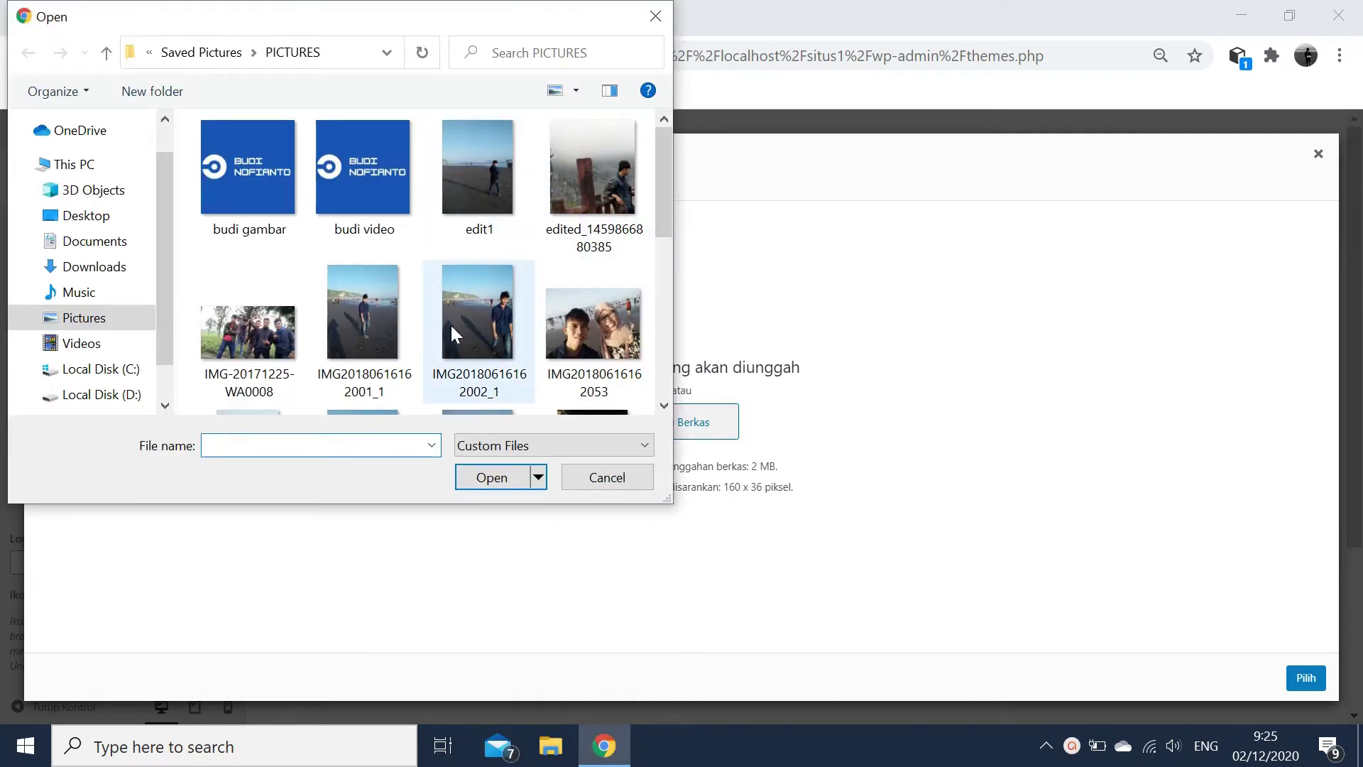
click(642, 17)
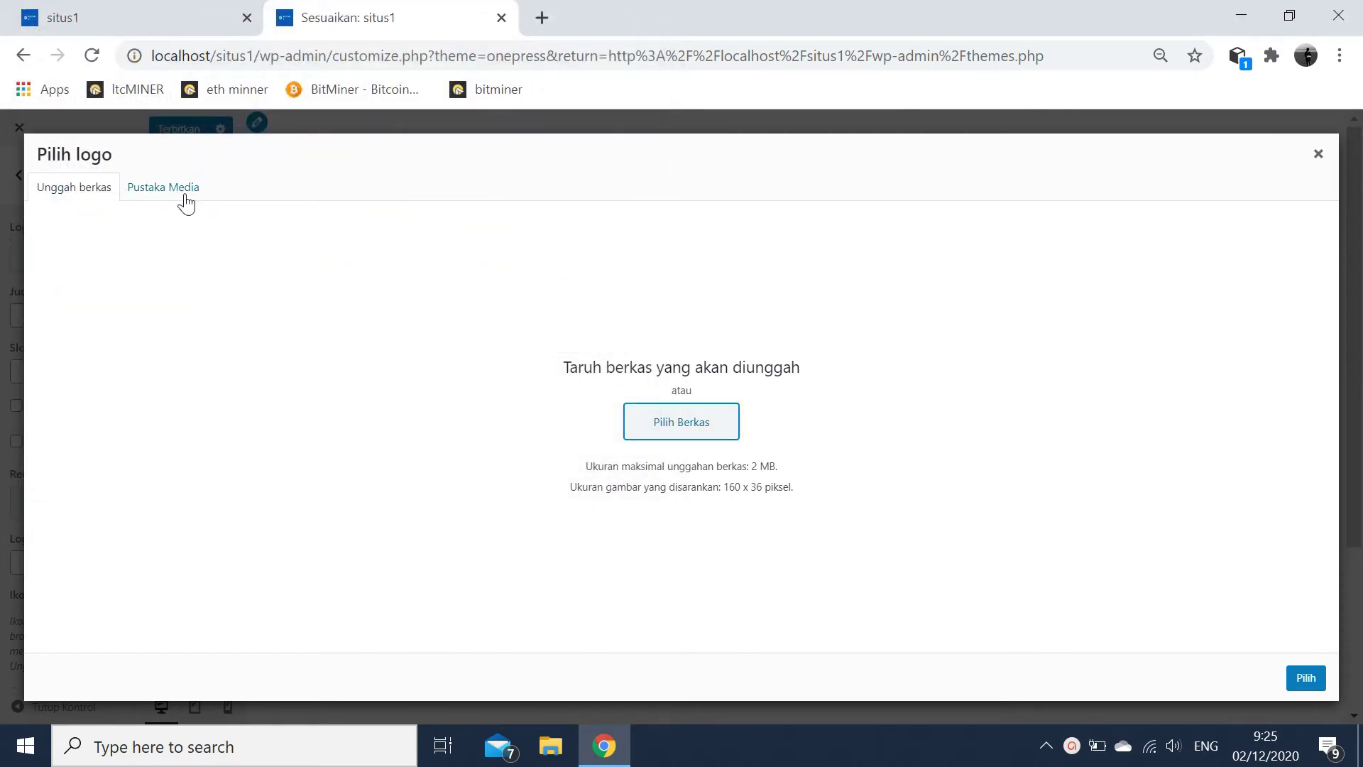
click(184, 196)
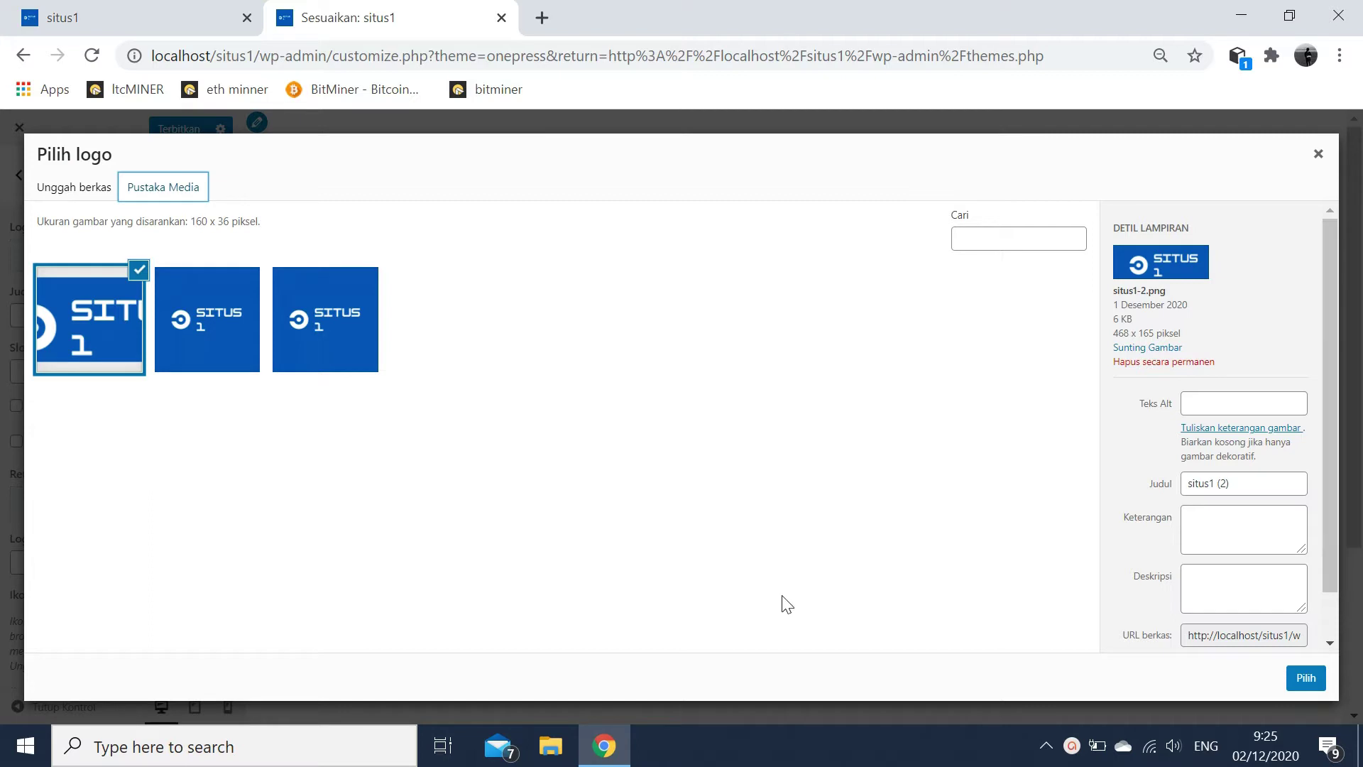
- Use the selected image as the logo with a crop area covering its full height, and publish the changes
click(1306, 677)
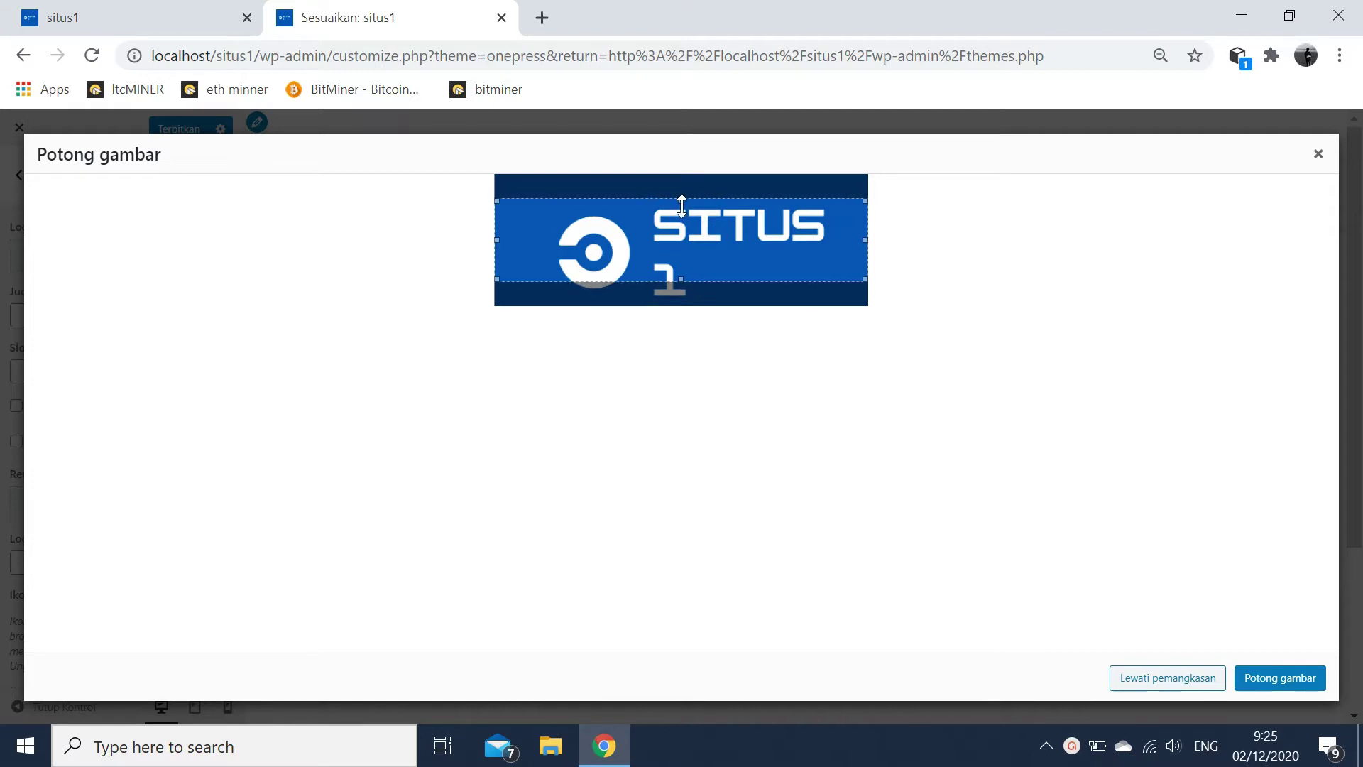
drag(682, 206, 678, 168)
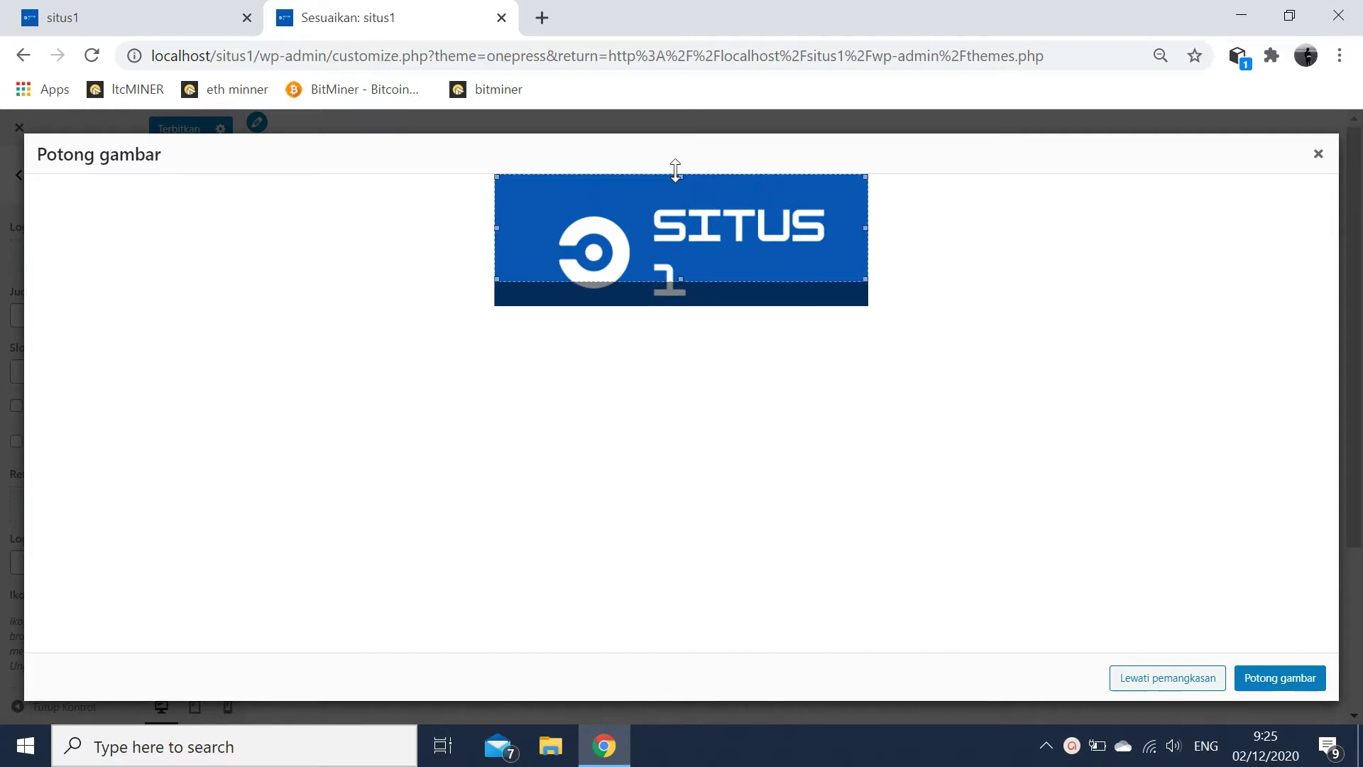
drag(680, 279, 681, 307)
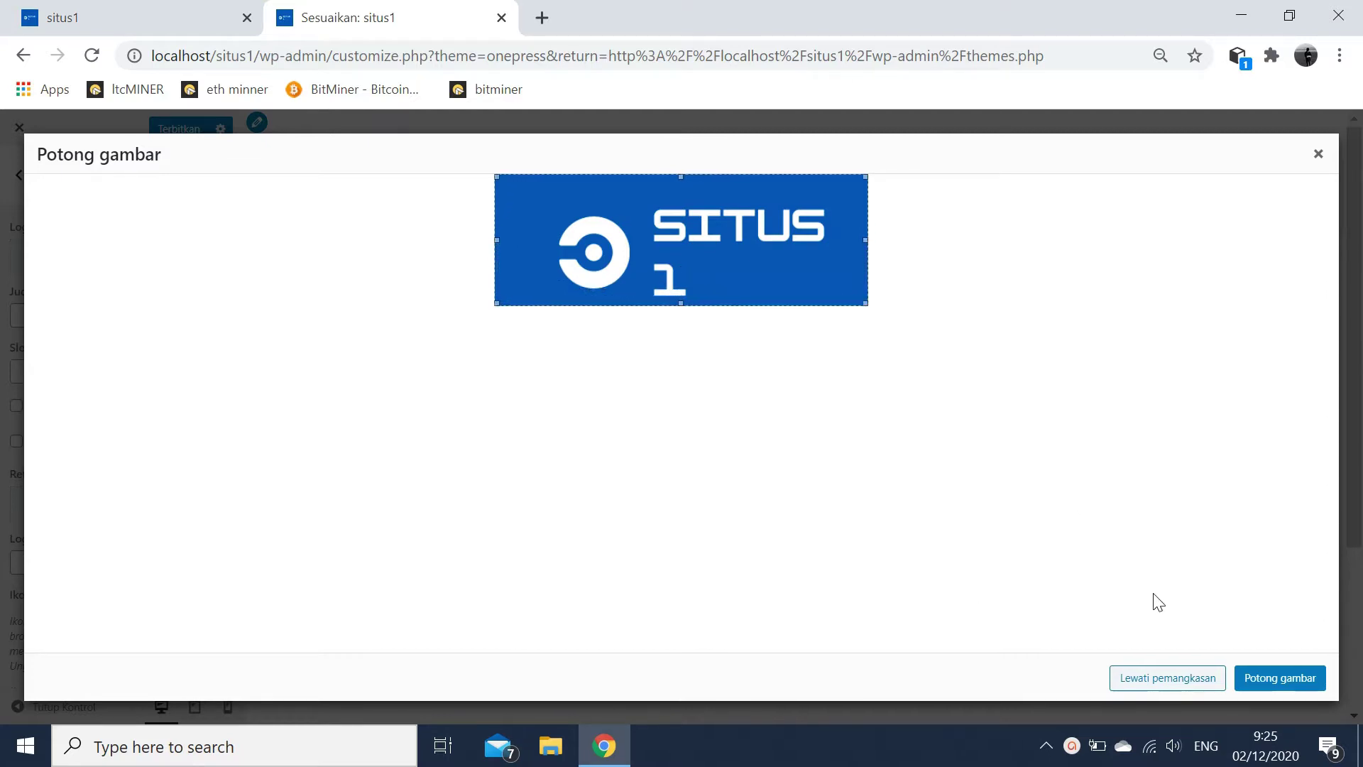
click(1266, 681)
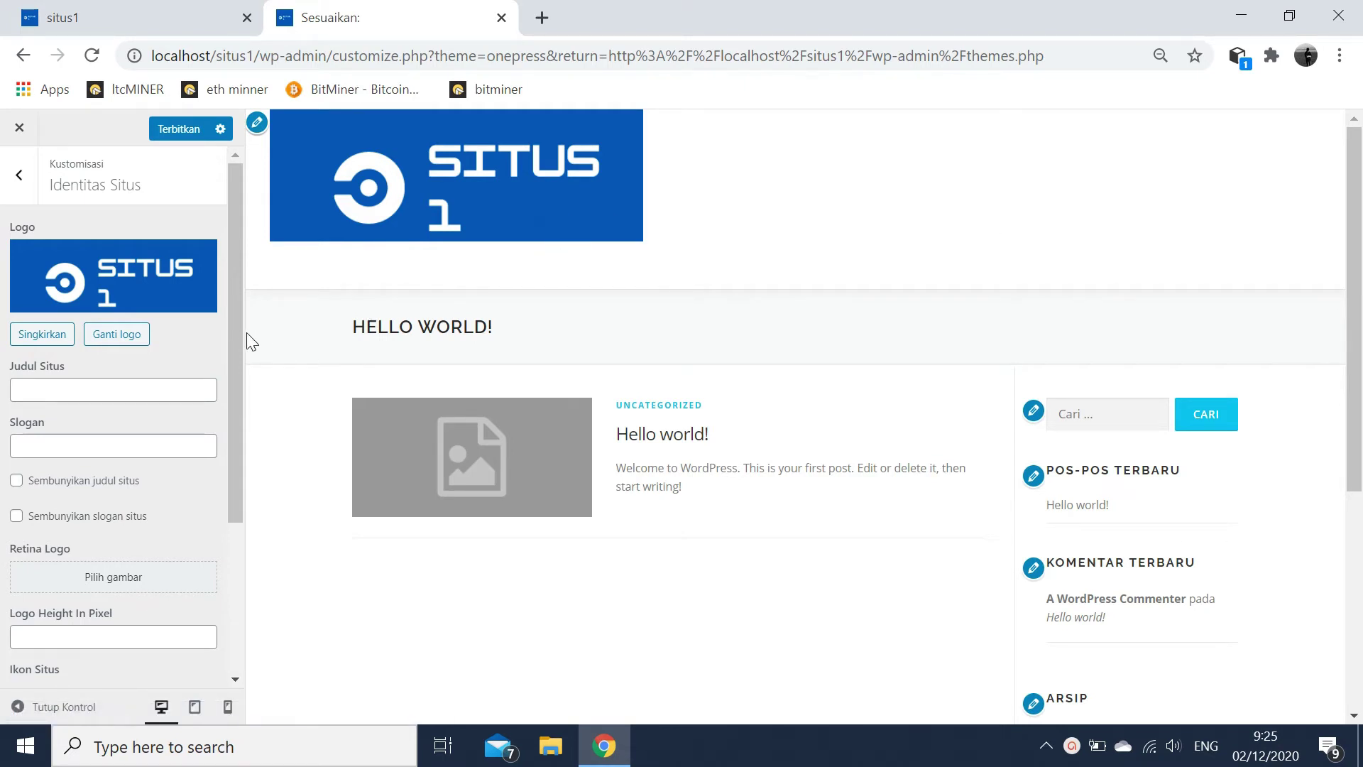
drag(237, 335, 256, 171)
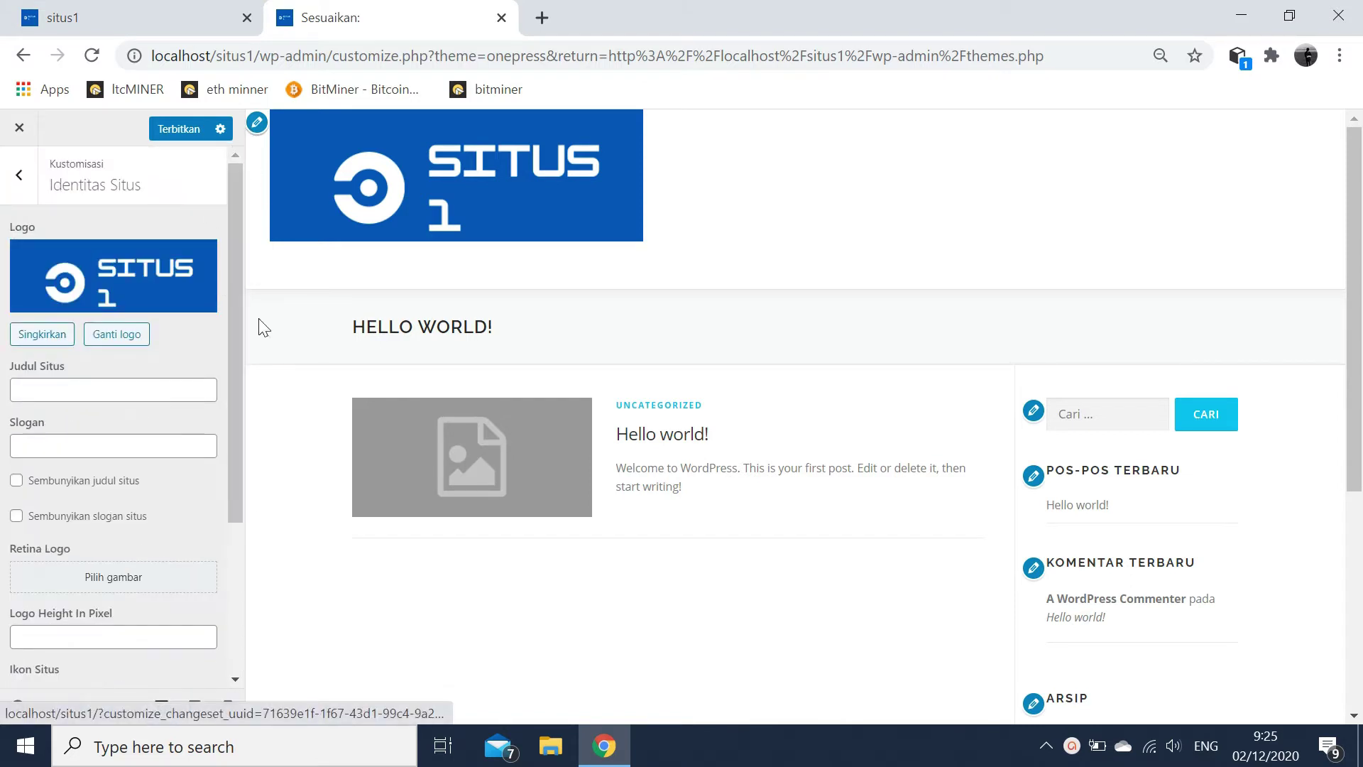
click(171, 132)
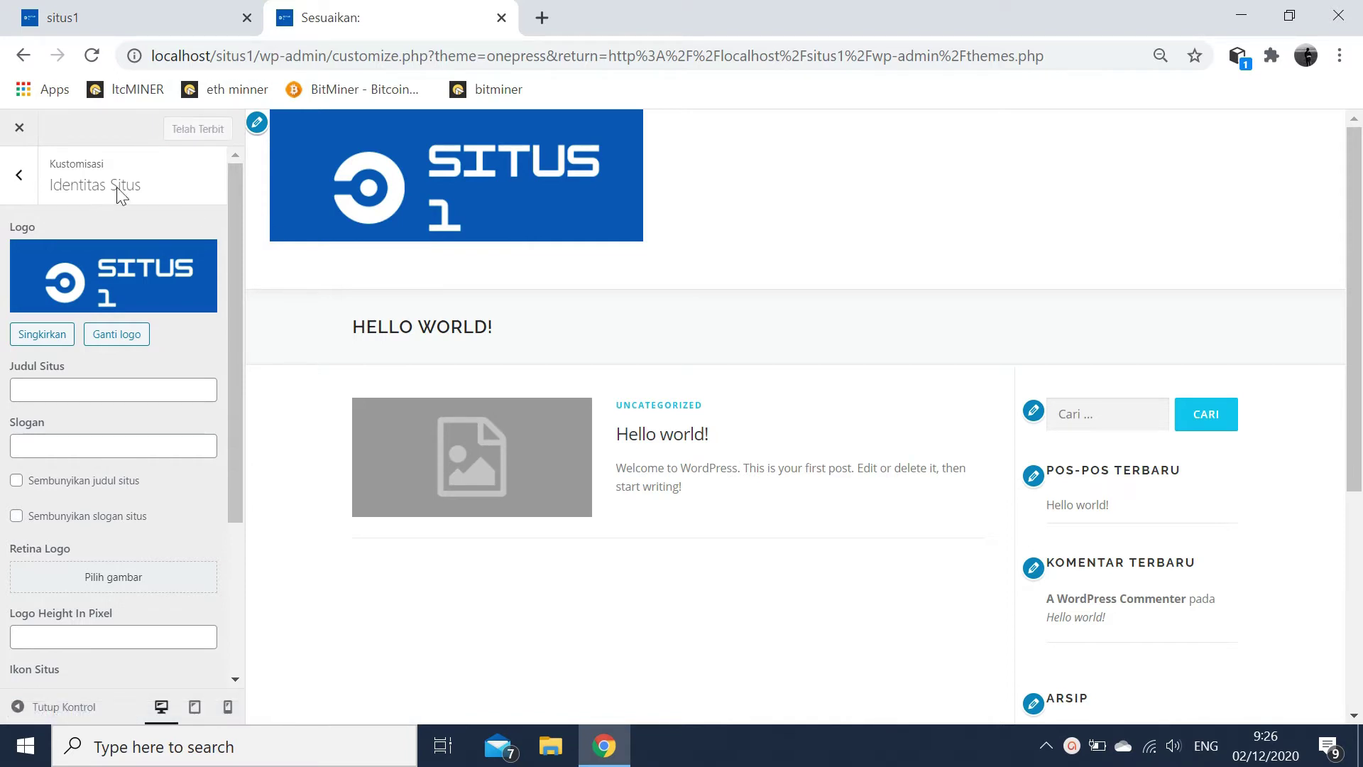
- Leave the site identity settings and open the existing menu named MENU for editing
click(20, 176)
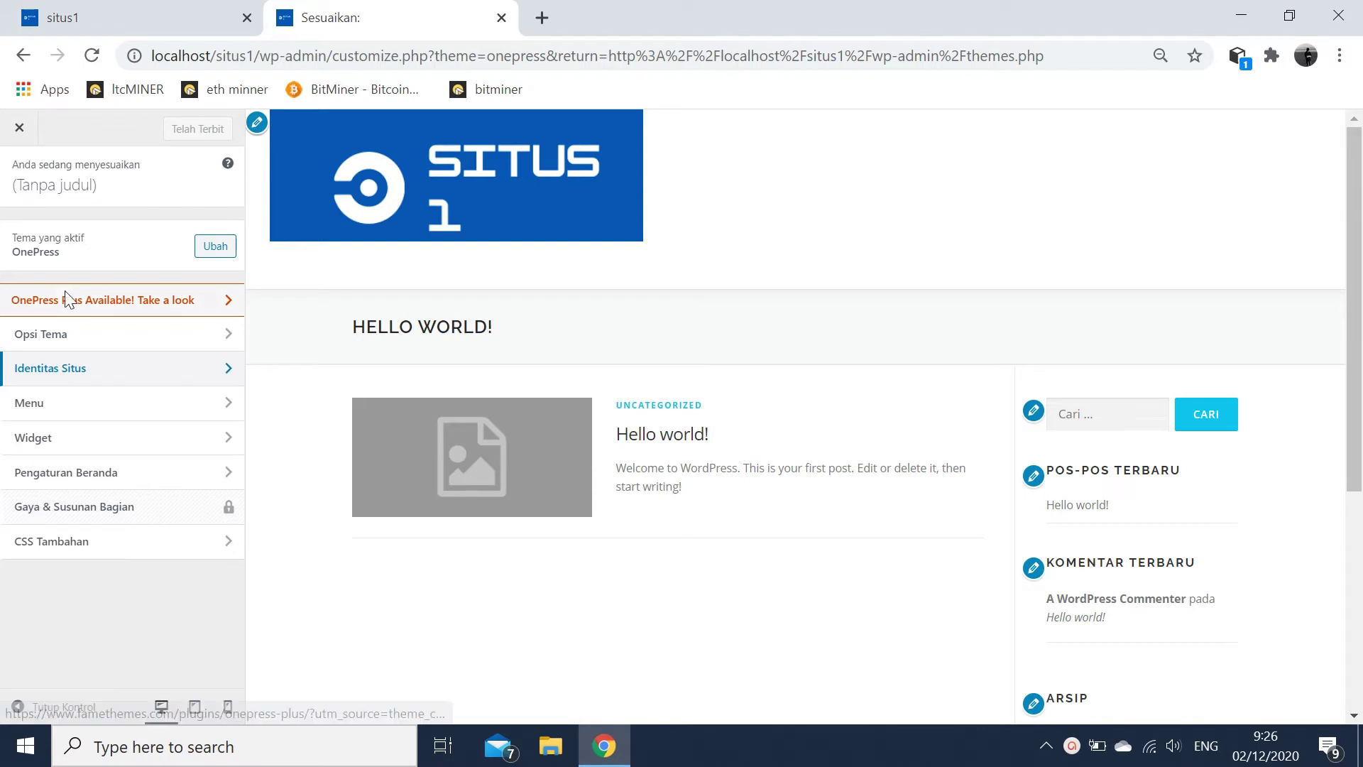
click(61, 417)
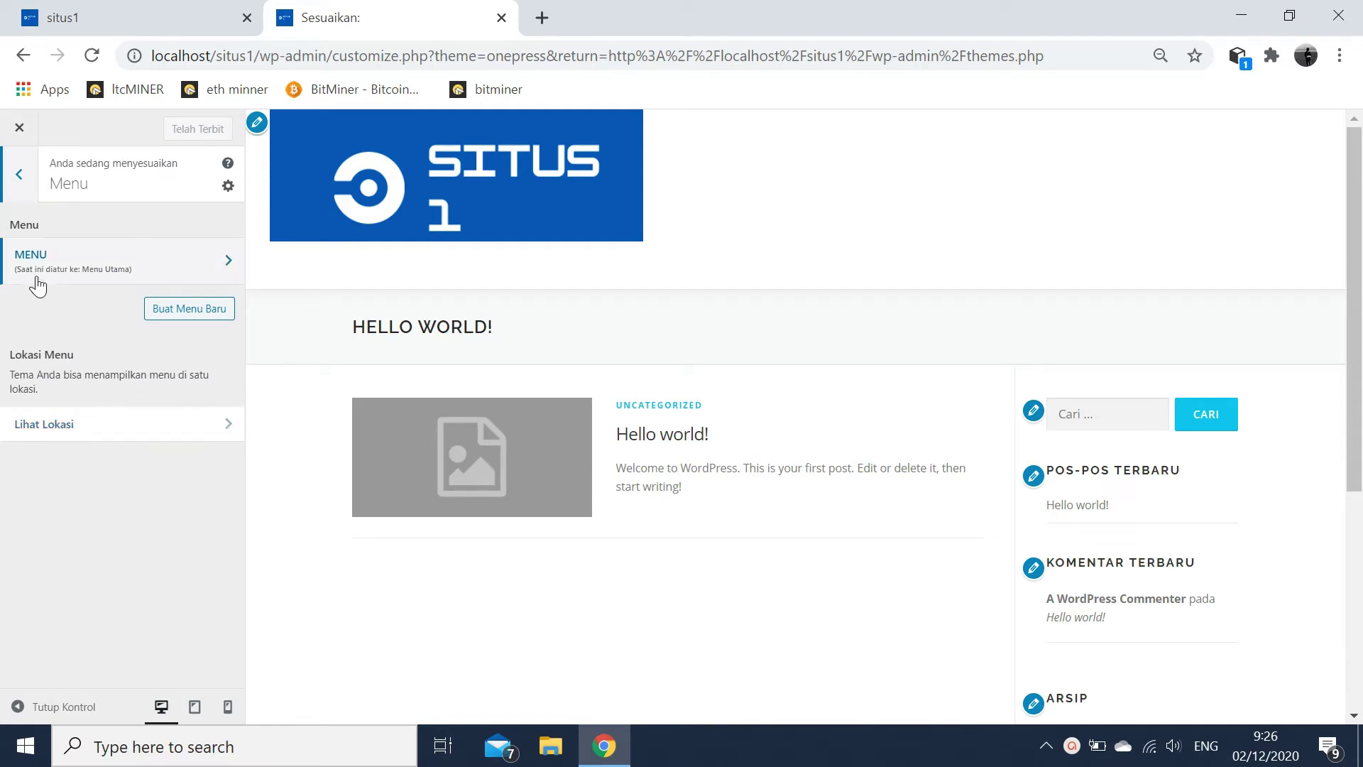
click(78, 268)
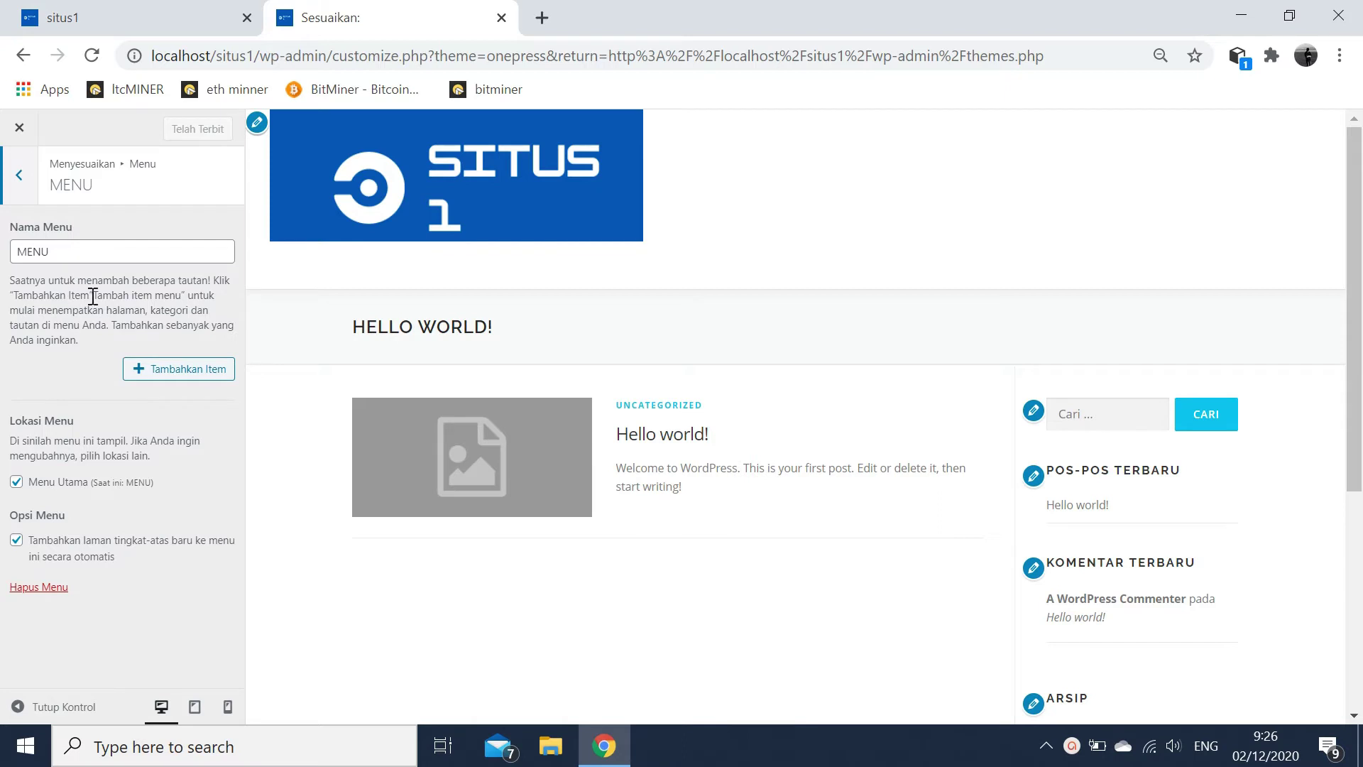
- Create a new page named NEWS and add it as an item to the menu MENU
click(165, 370)
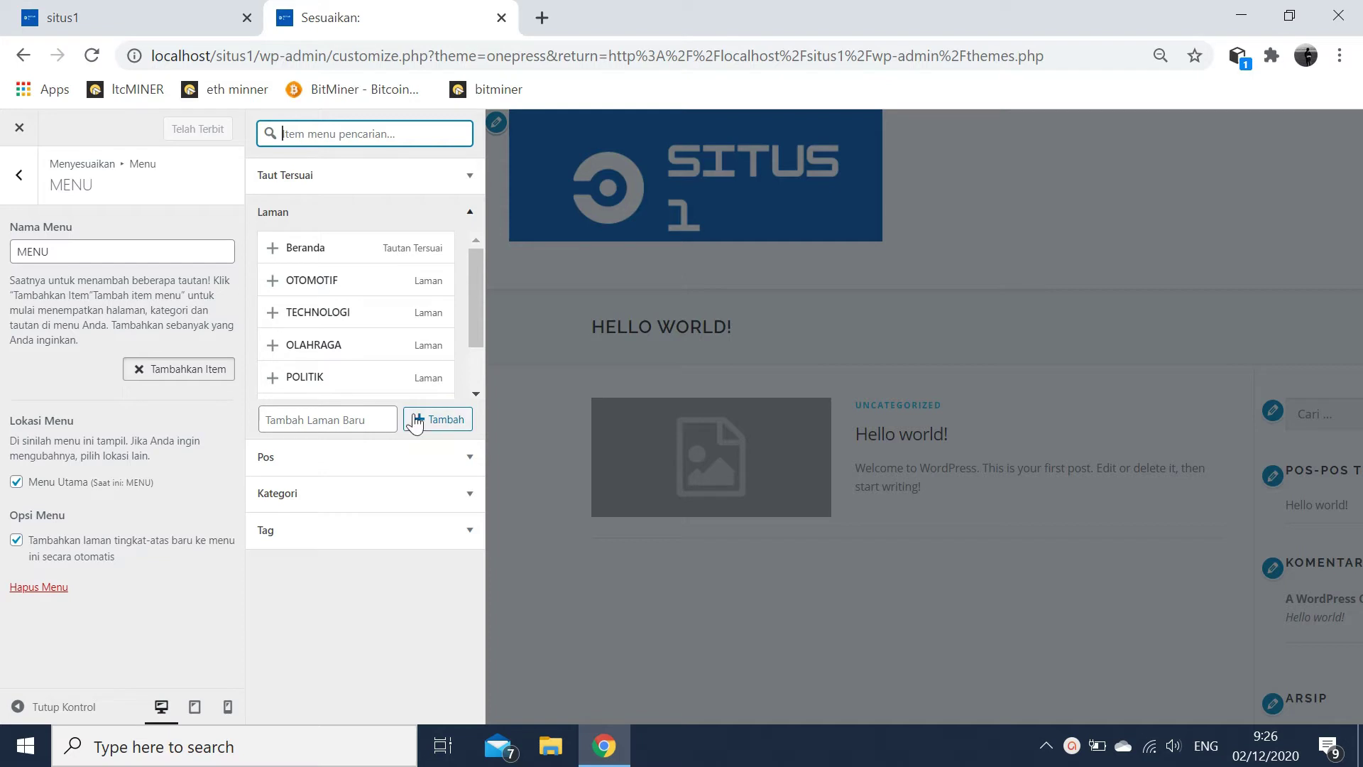
click(340, 422)
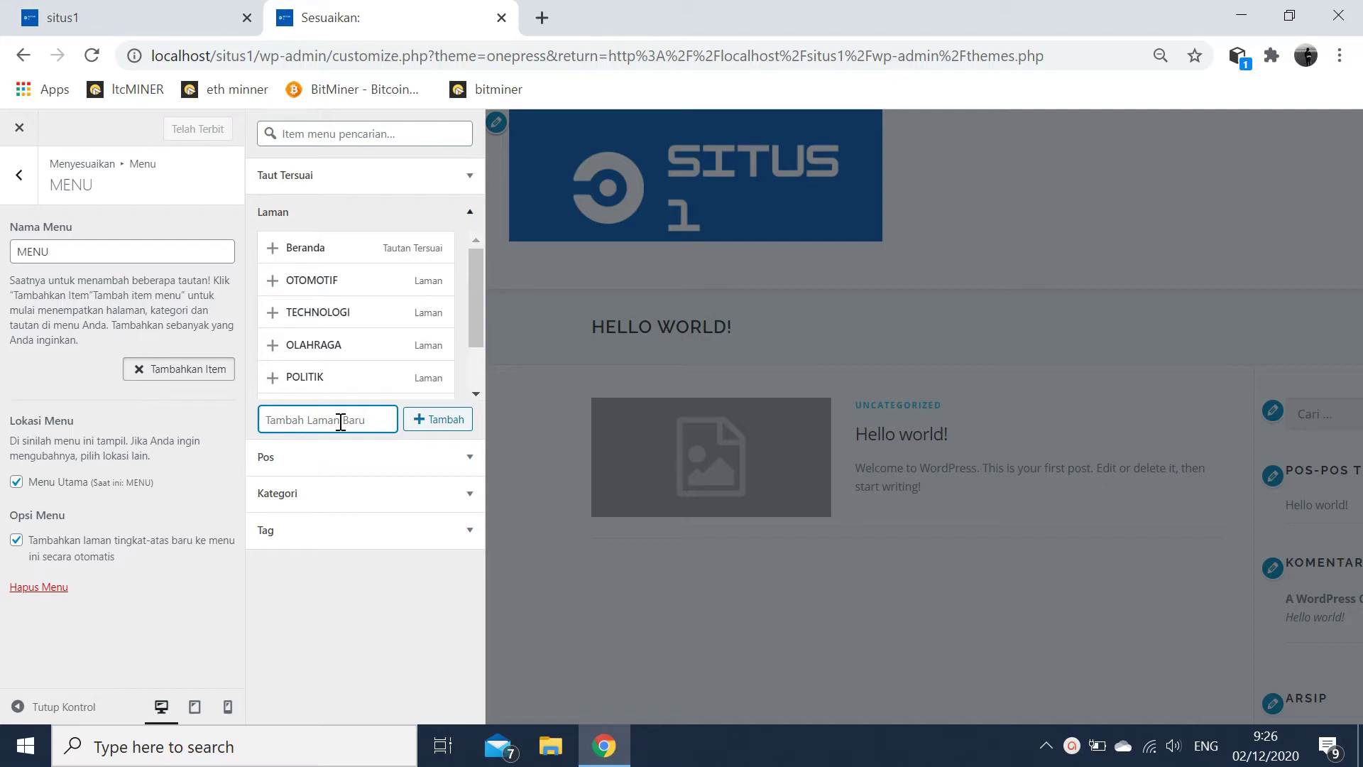
text(news)
key(BackSpace)
key(BackSpace)
key(BackSpace)
key(BackSpace)
text(NEWS)
click(427, 429)
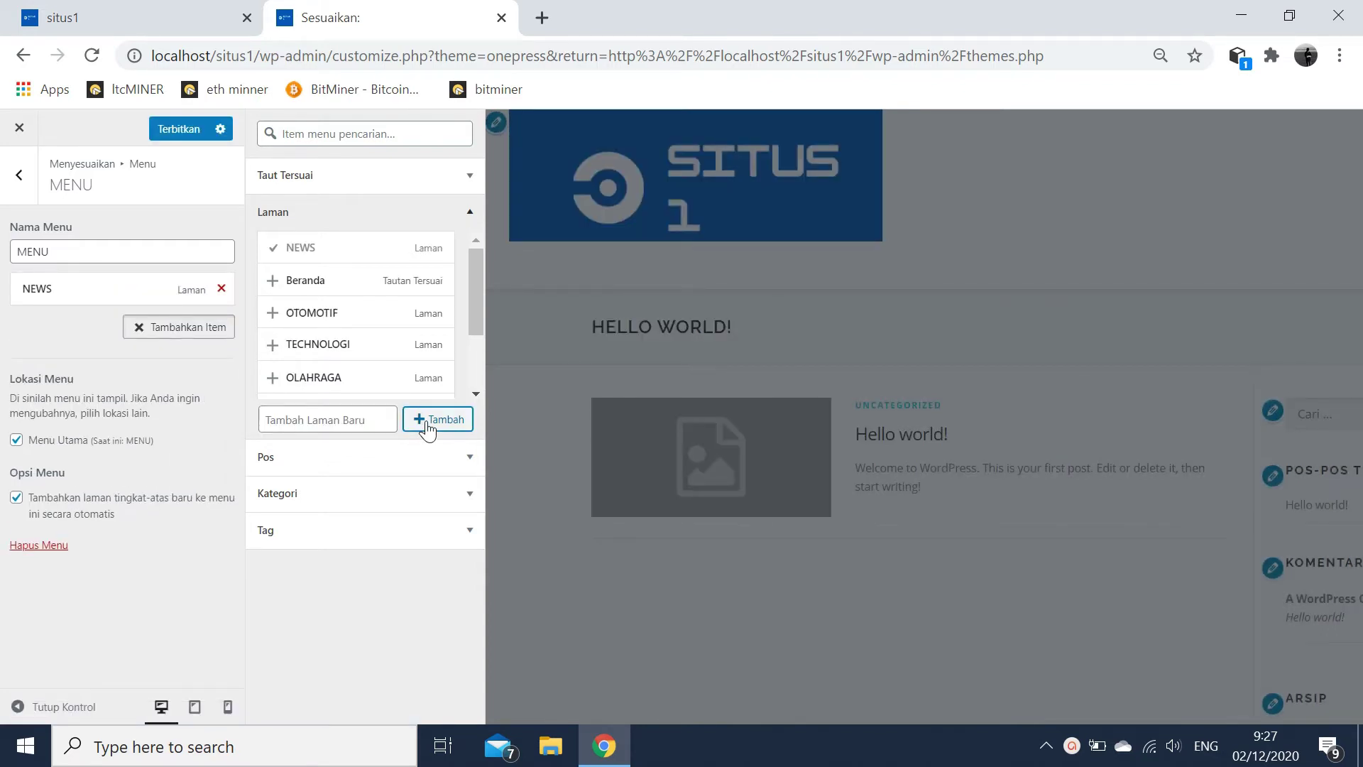
- Create new pages named OLAHRAGA and OTOMOTIF as further items of the menu
click(328, 420)
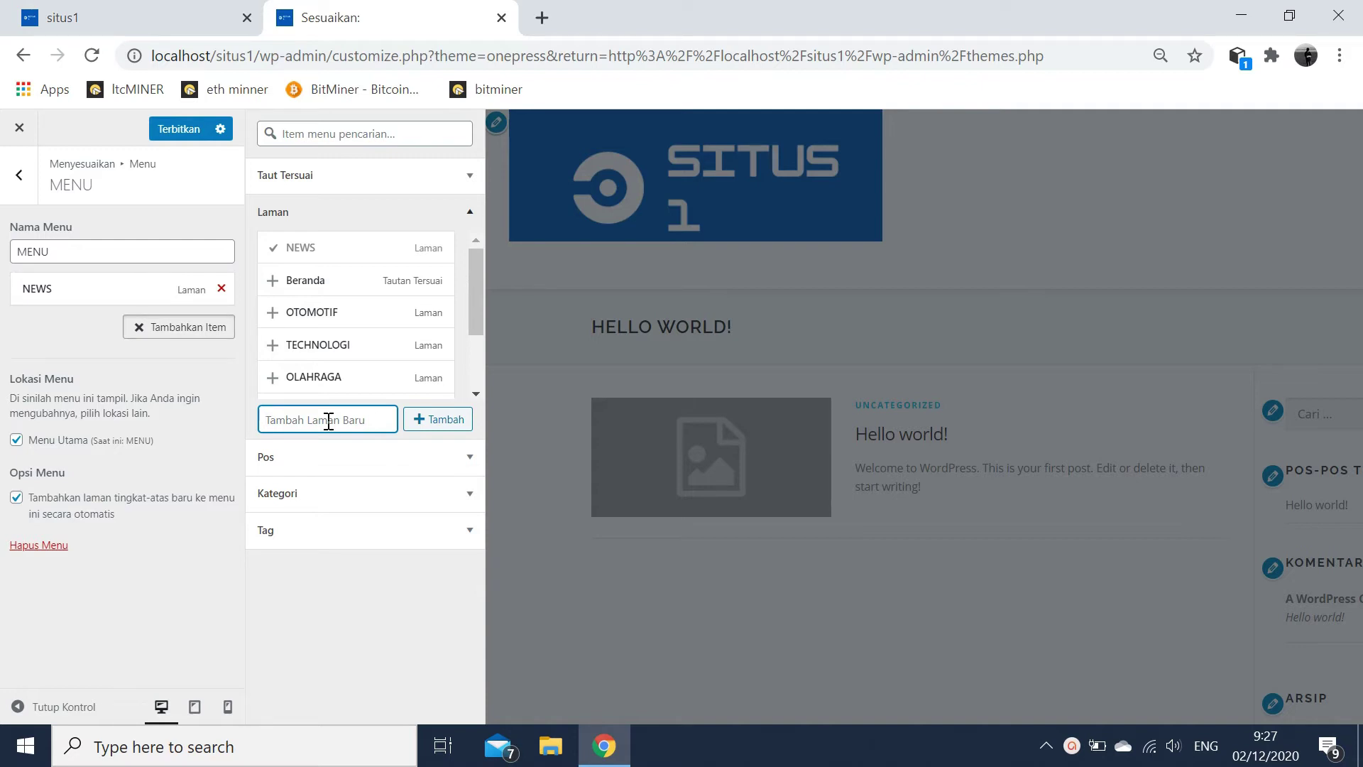
text(OLAHRAGA)
click(433, 435)
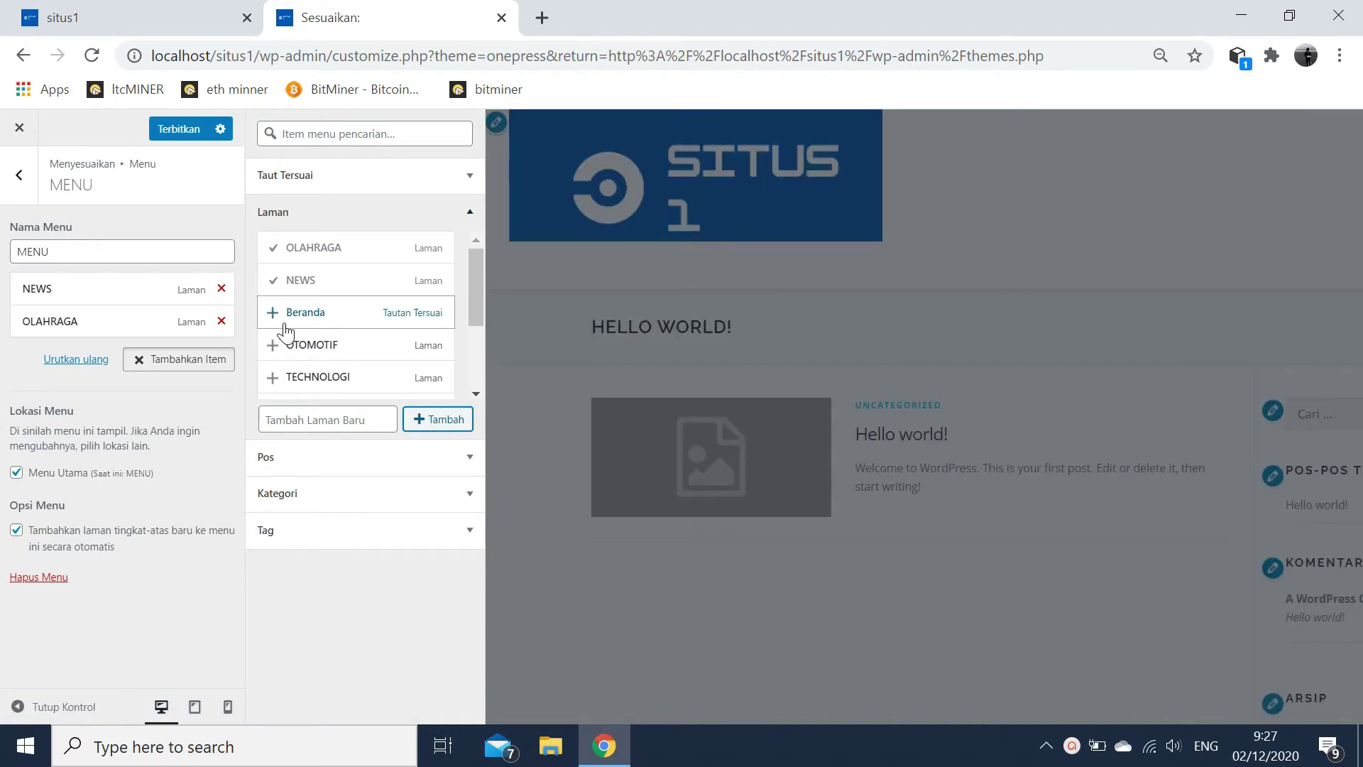
click(360, 416)
text(O)
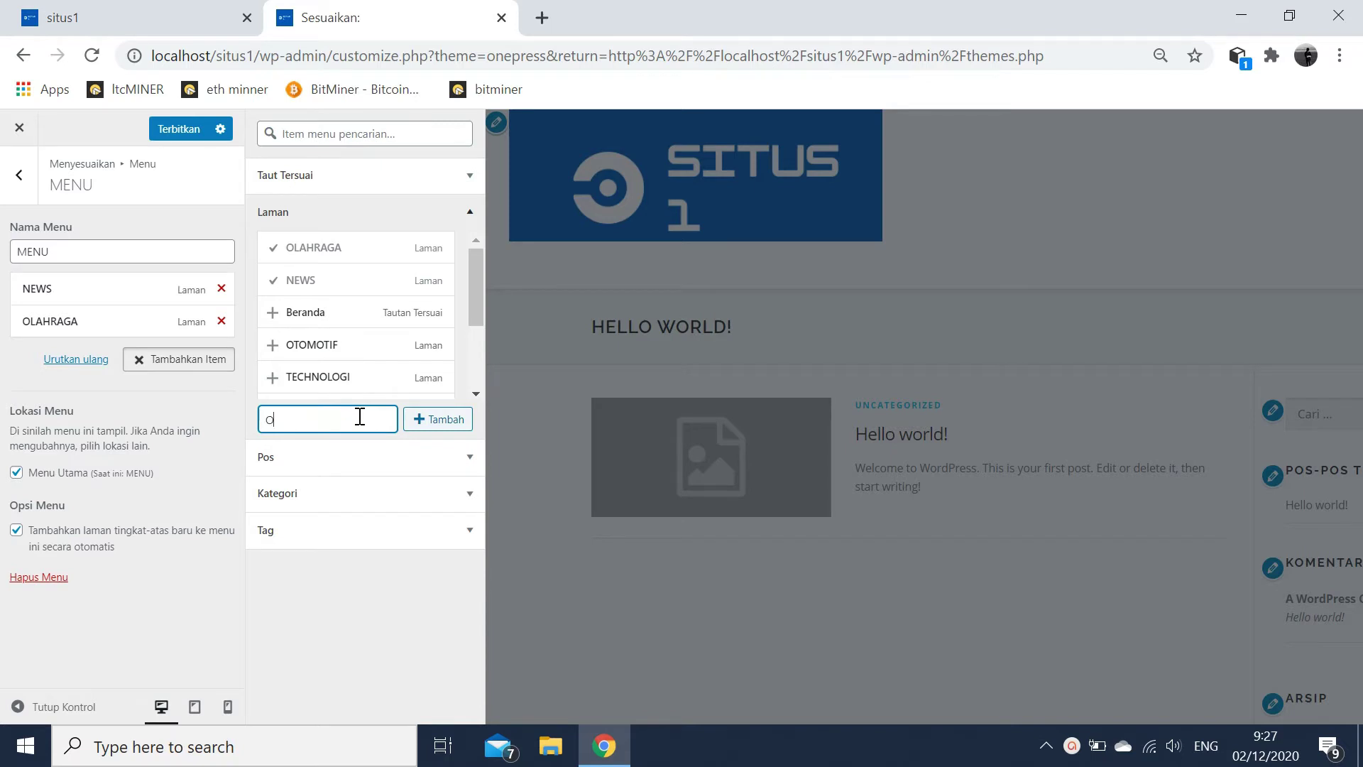
text(TOMOTIF)
click(419, 426)
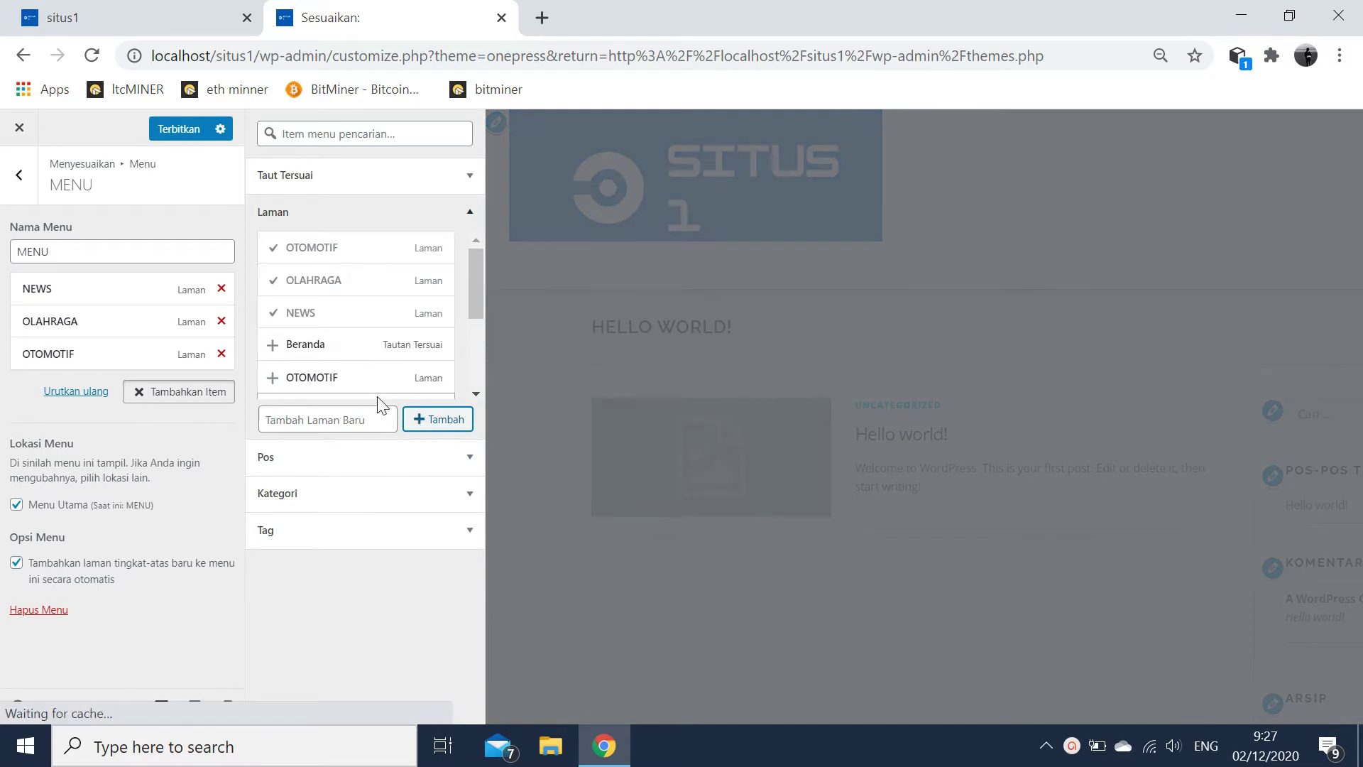
- Create new pages named TECHNOLOGY and POLITIK as further items of the menu
click(339, 420)
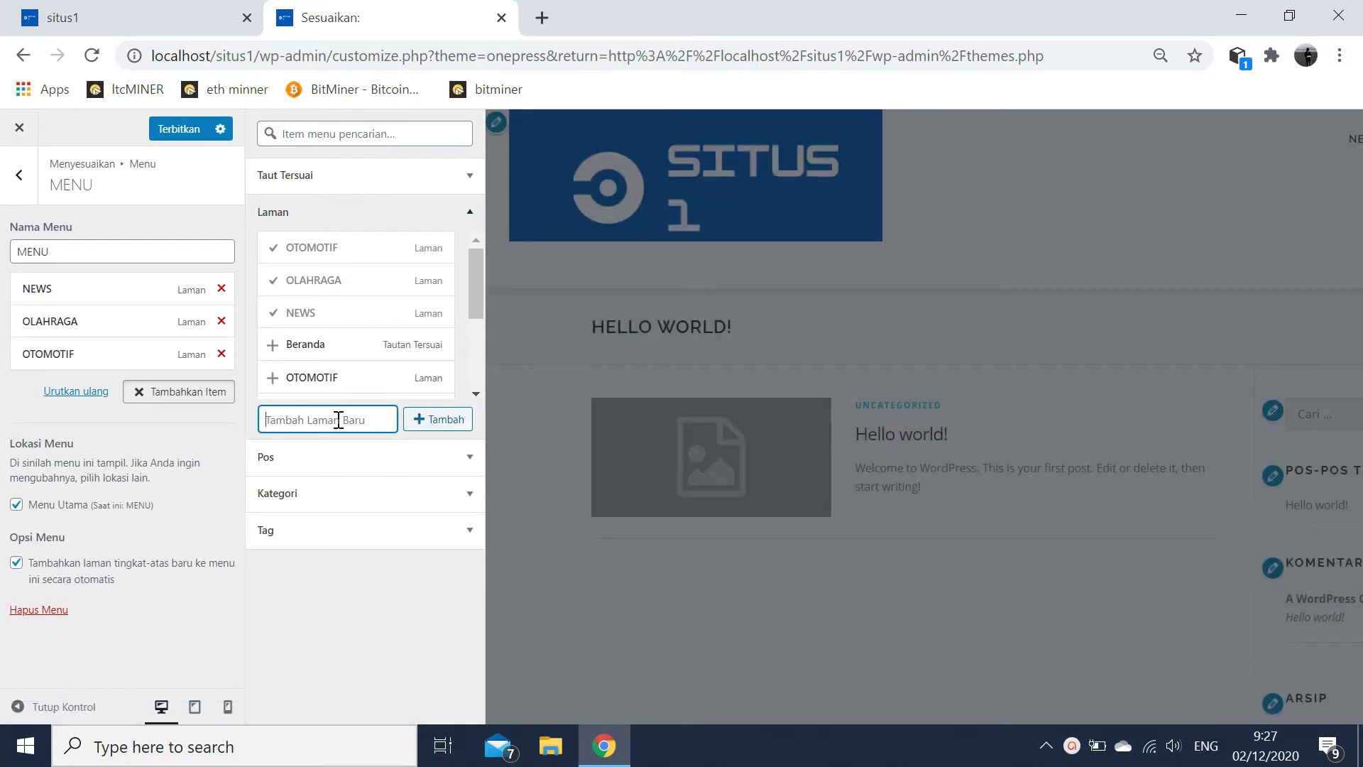
text(TECHNOLOGY)
click(426, 429)
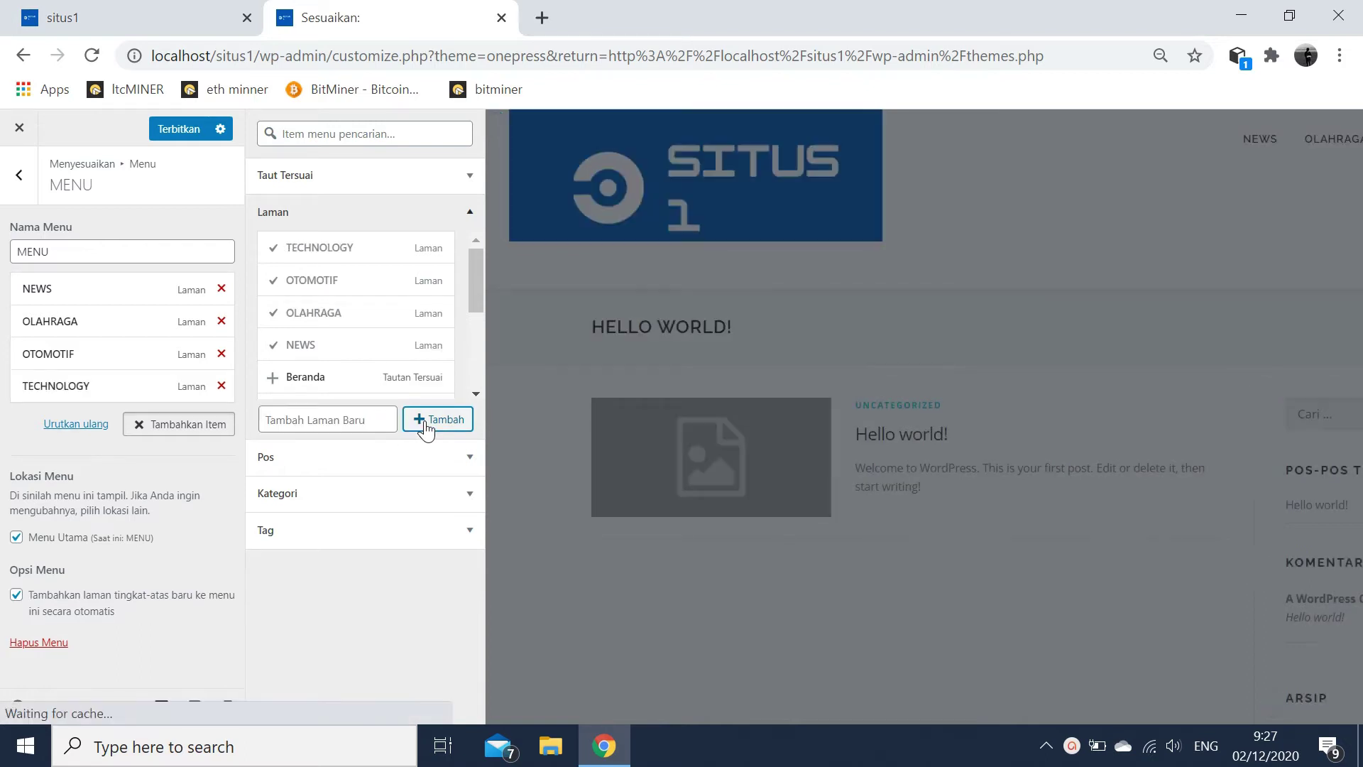
click(381, 419)
text(P)
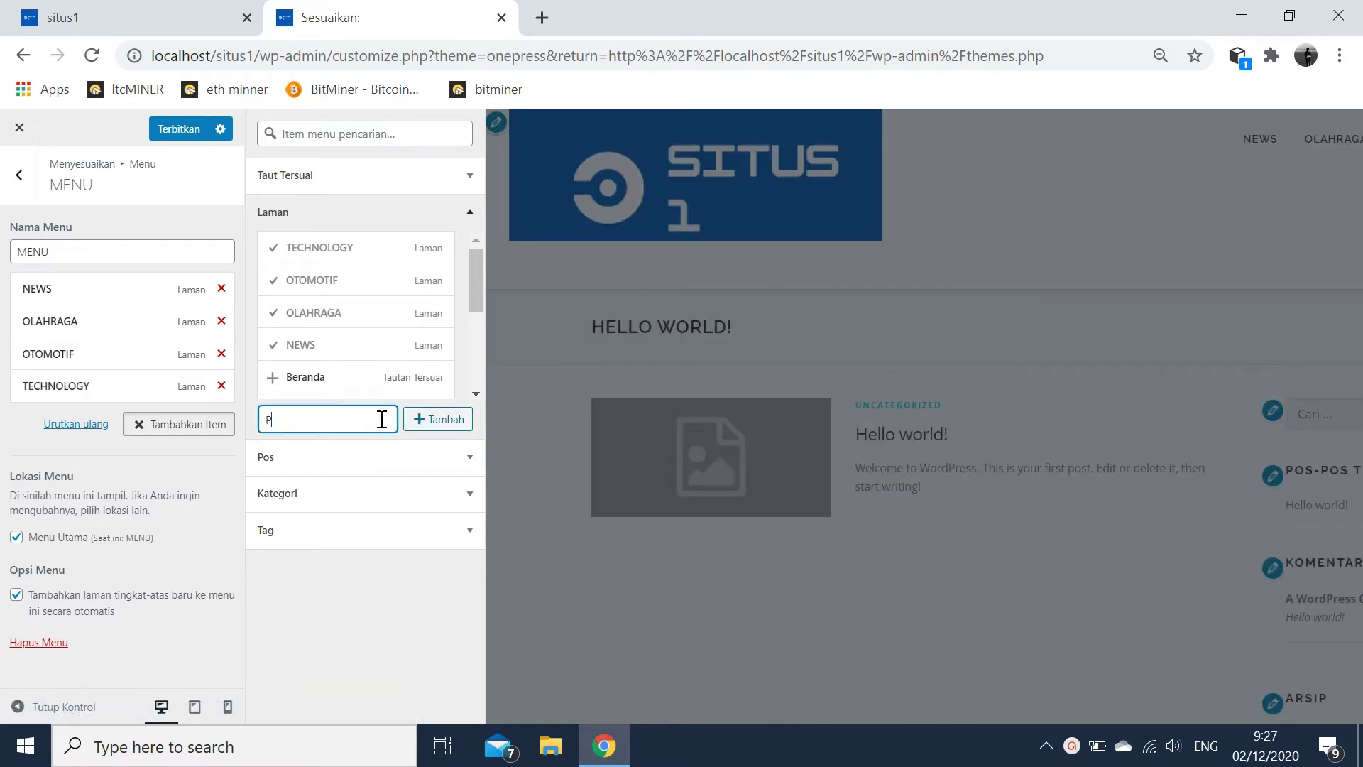
text(OLITIK)
click(450, 419)
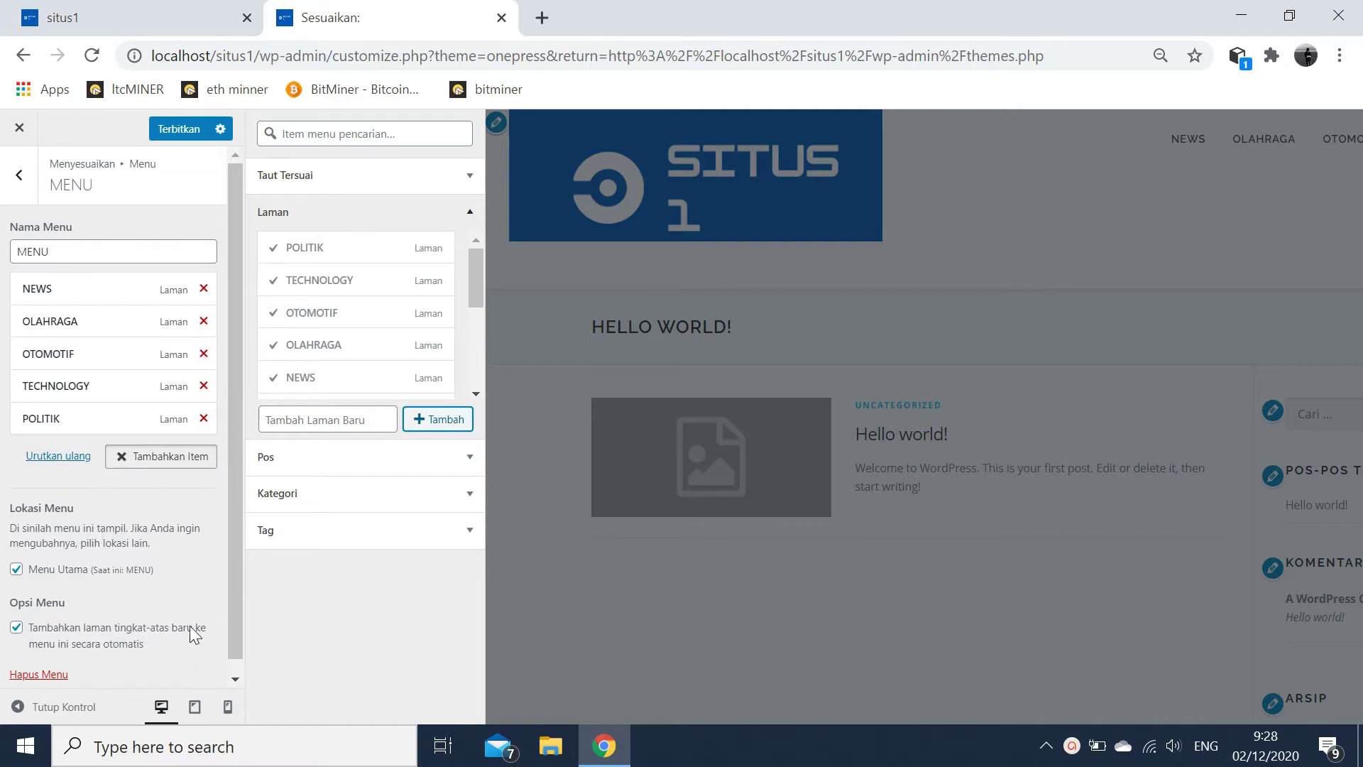
- Publish the menu changes and try the NEWS link in the site preview
key(shift+Tab)
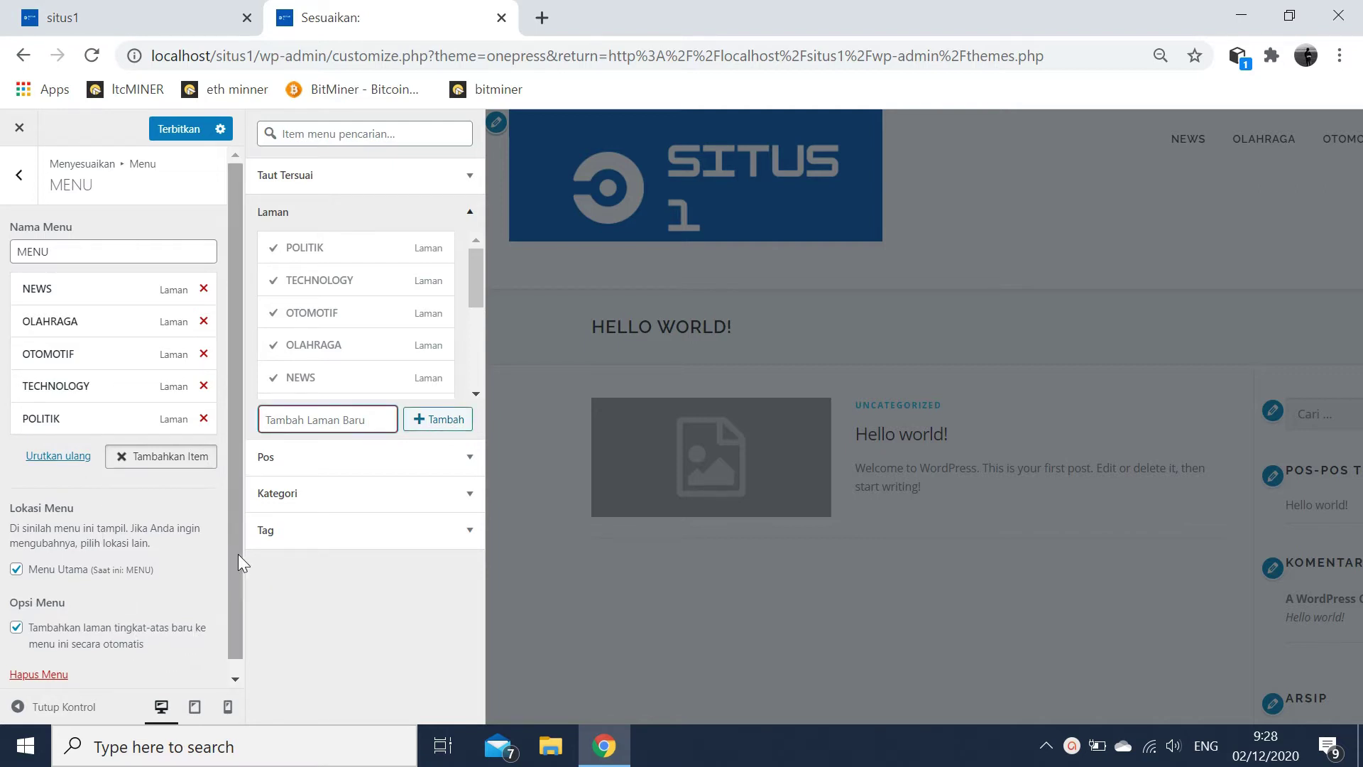
drag(237, 554, 243, 609)
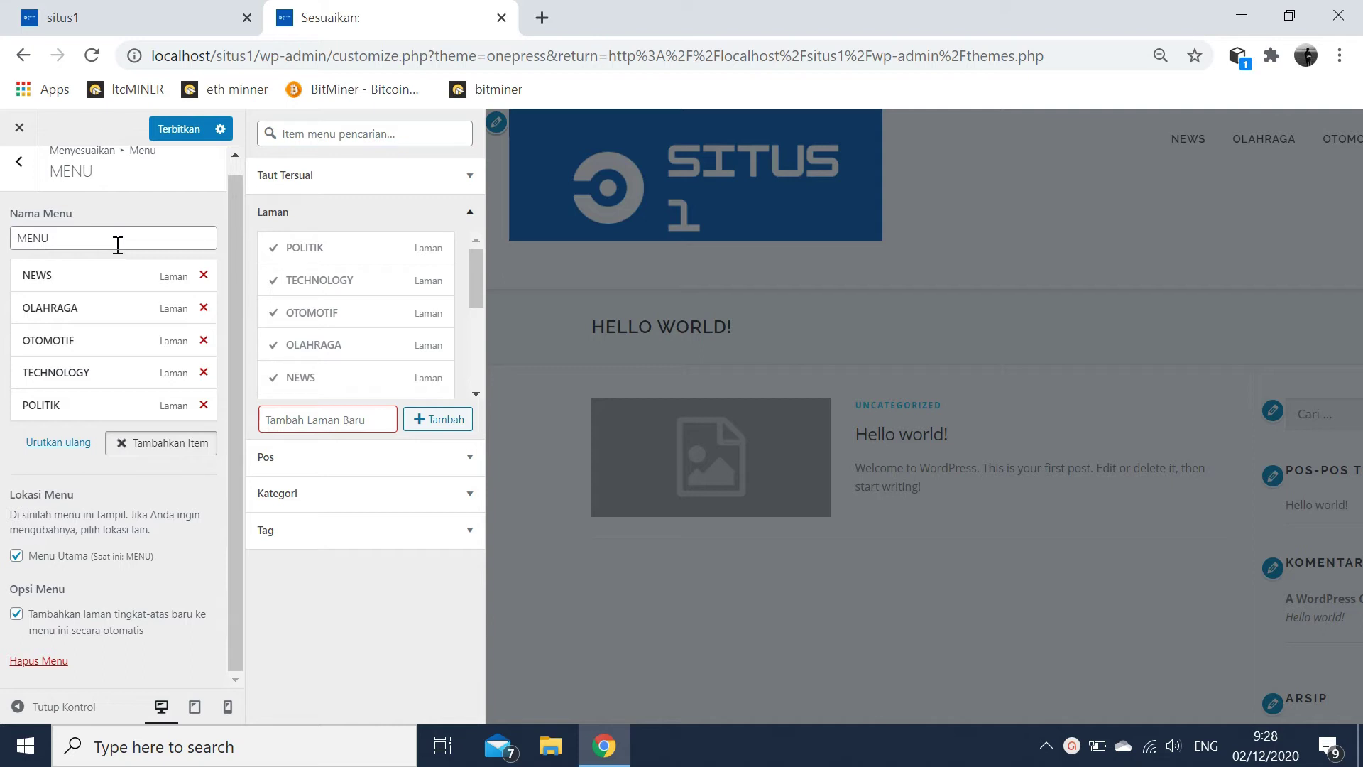
click(196, 131)
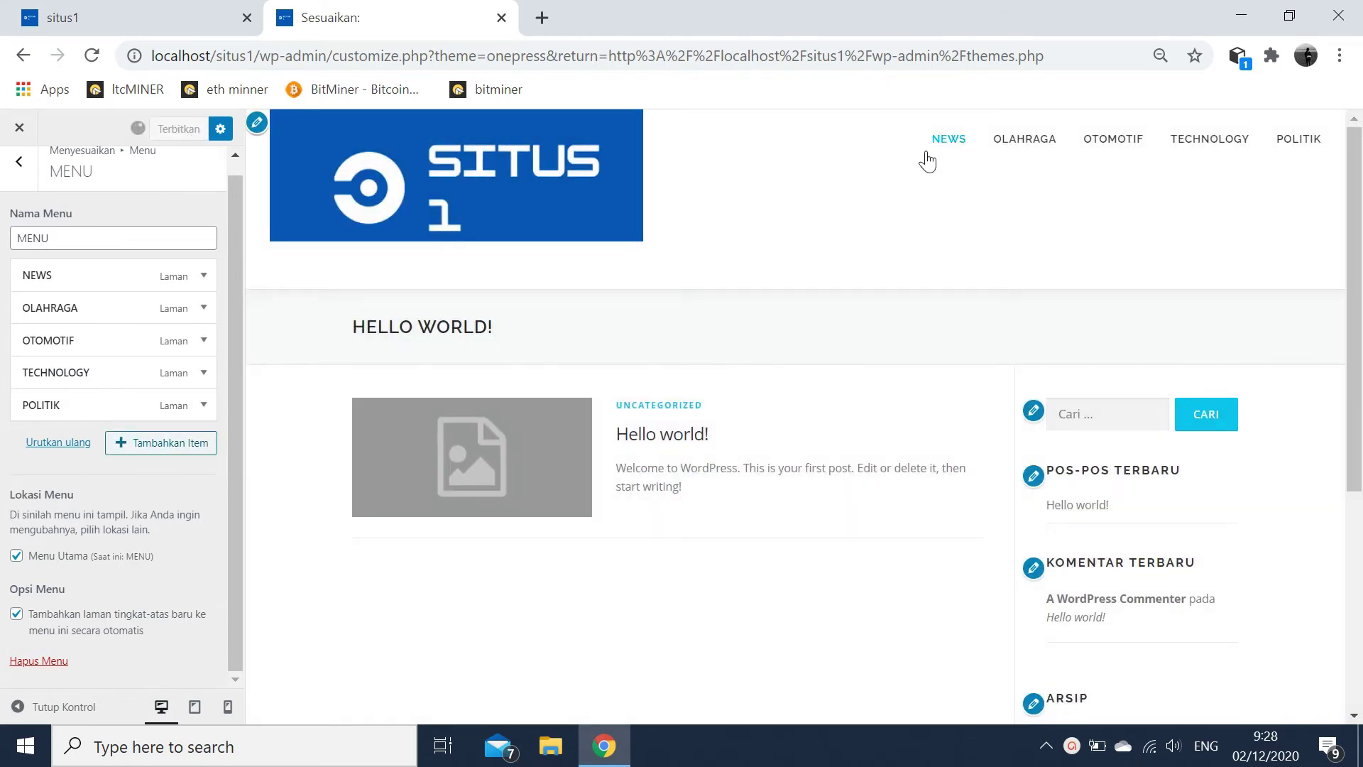
click(952, 142)
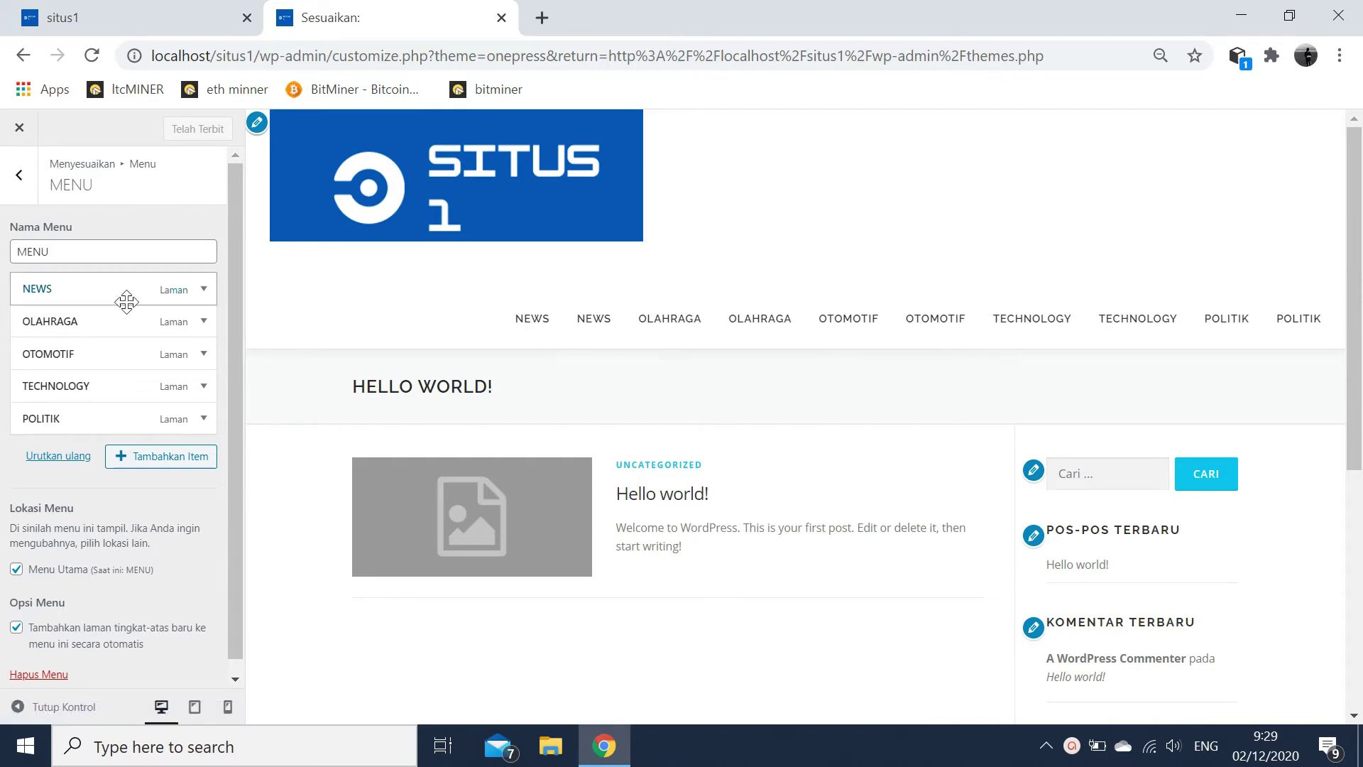
- Leave the menu's settings and reload the customizer to check the navigation links in the site preview
scroll(231, 514, down, 6)
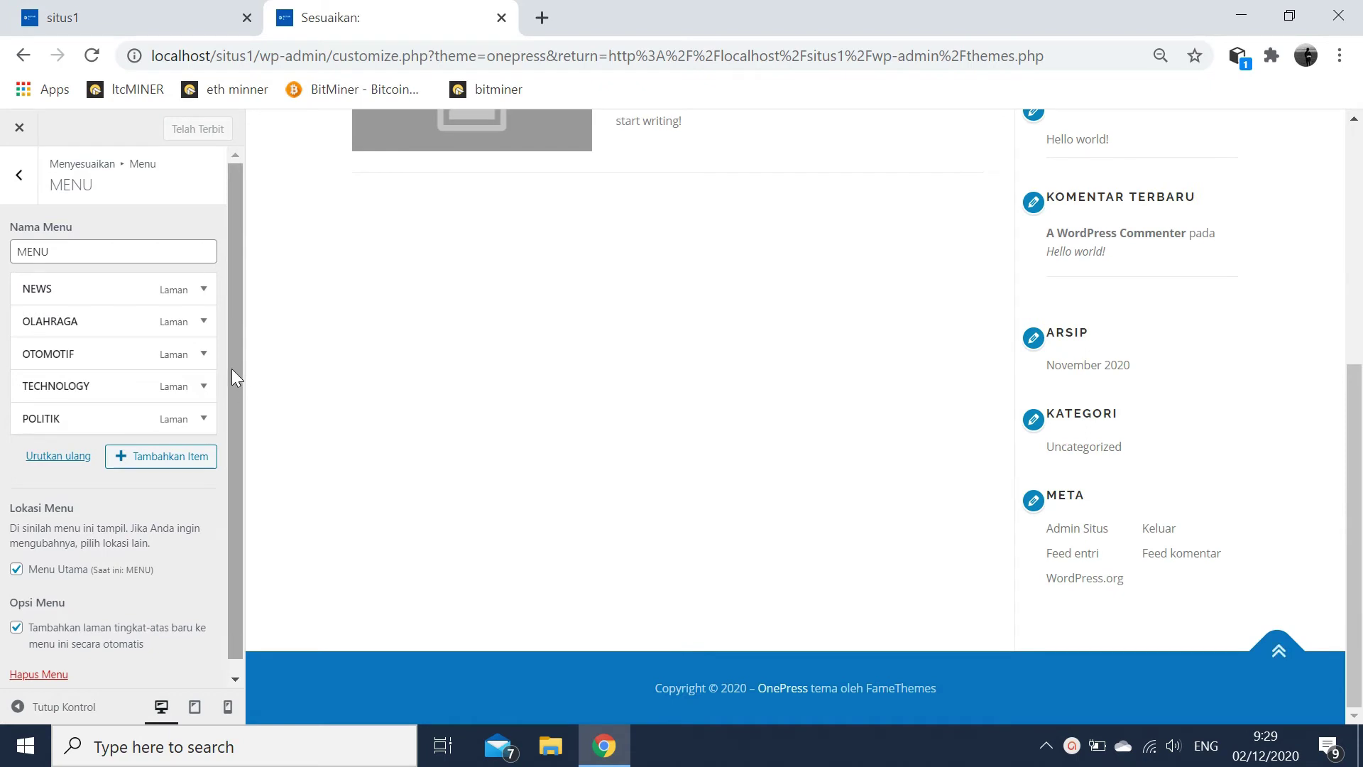
click(21, 176)
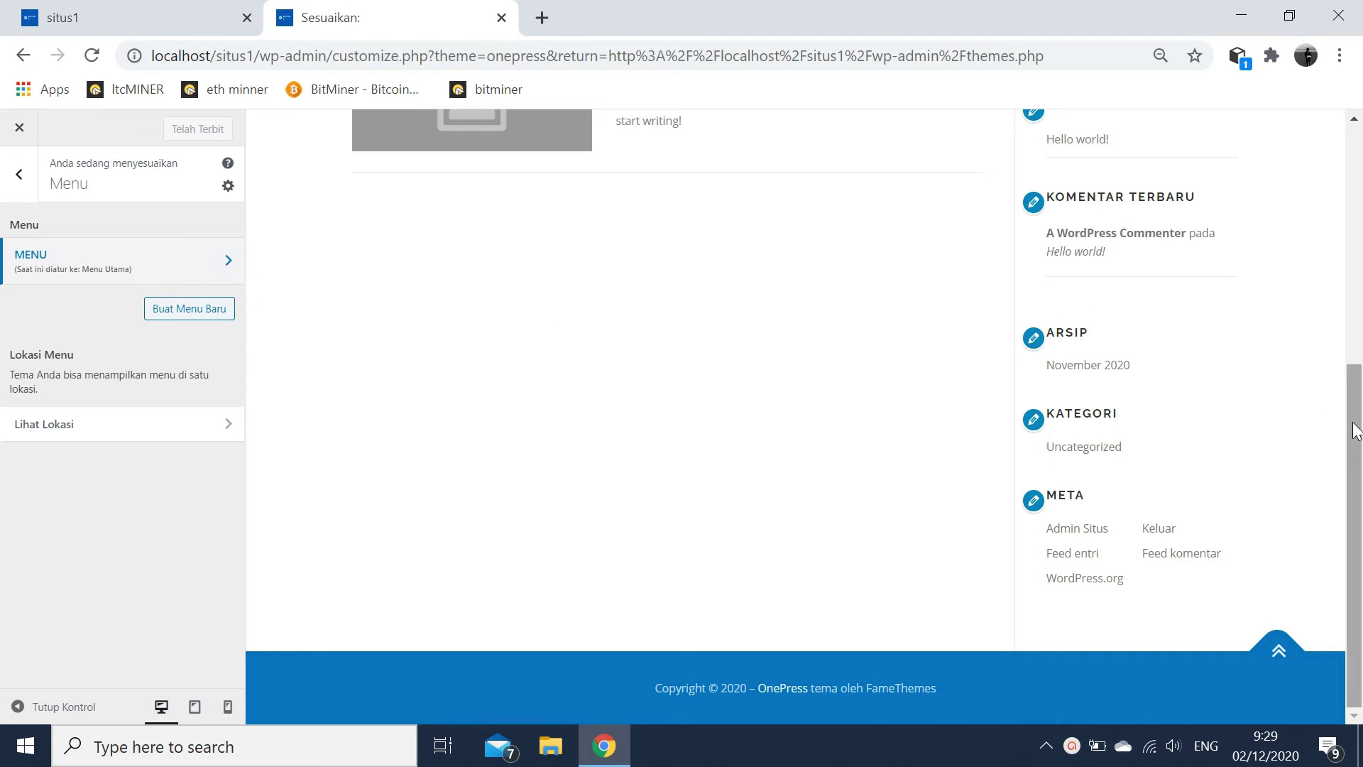
drag(1356, 431, 1355, 192)
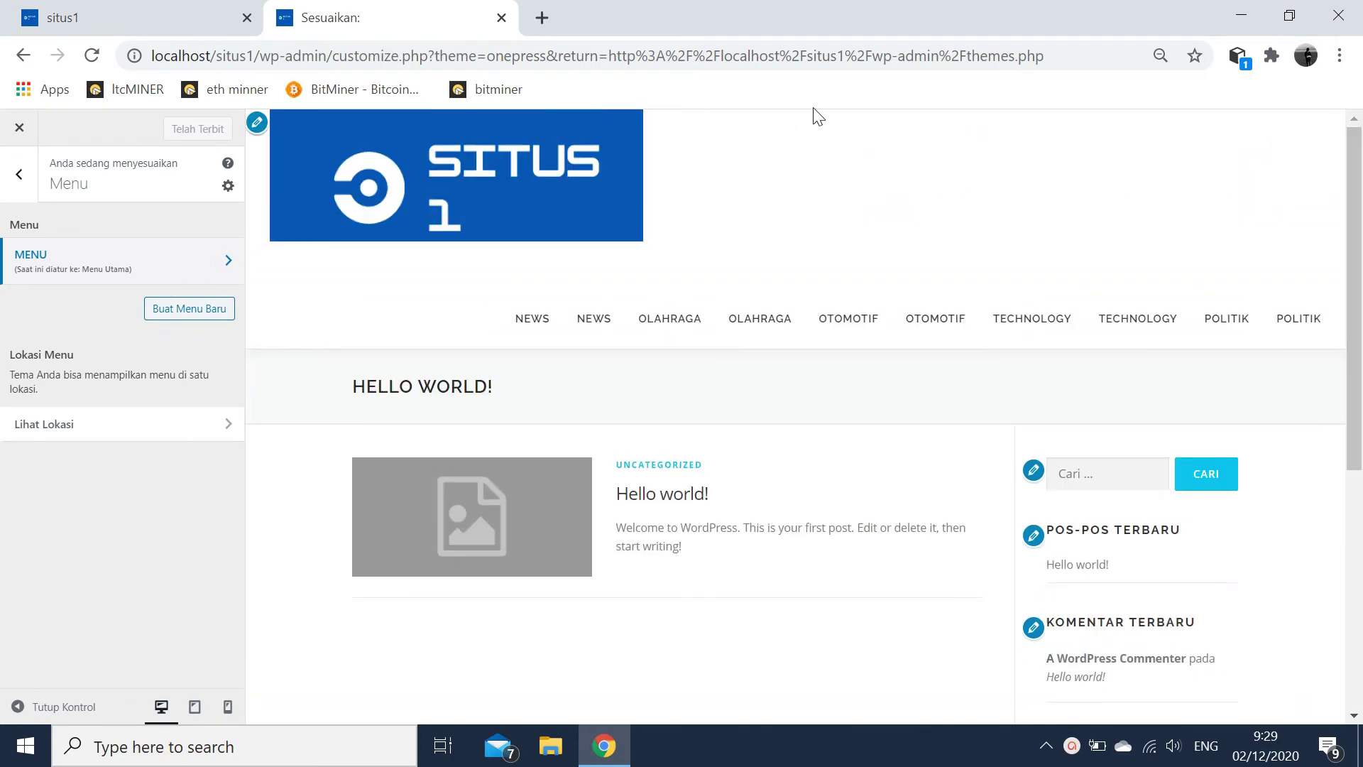
click(93, 56)
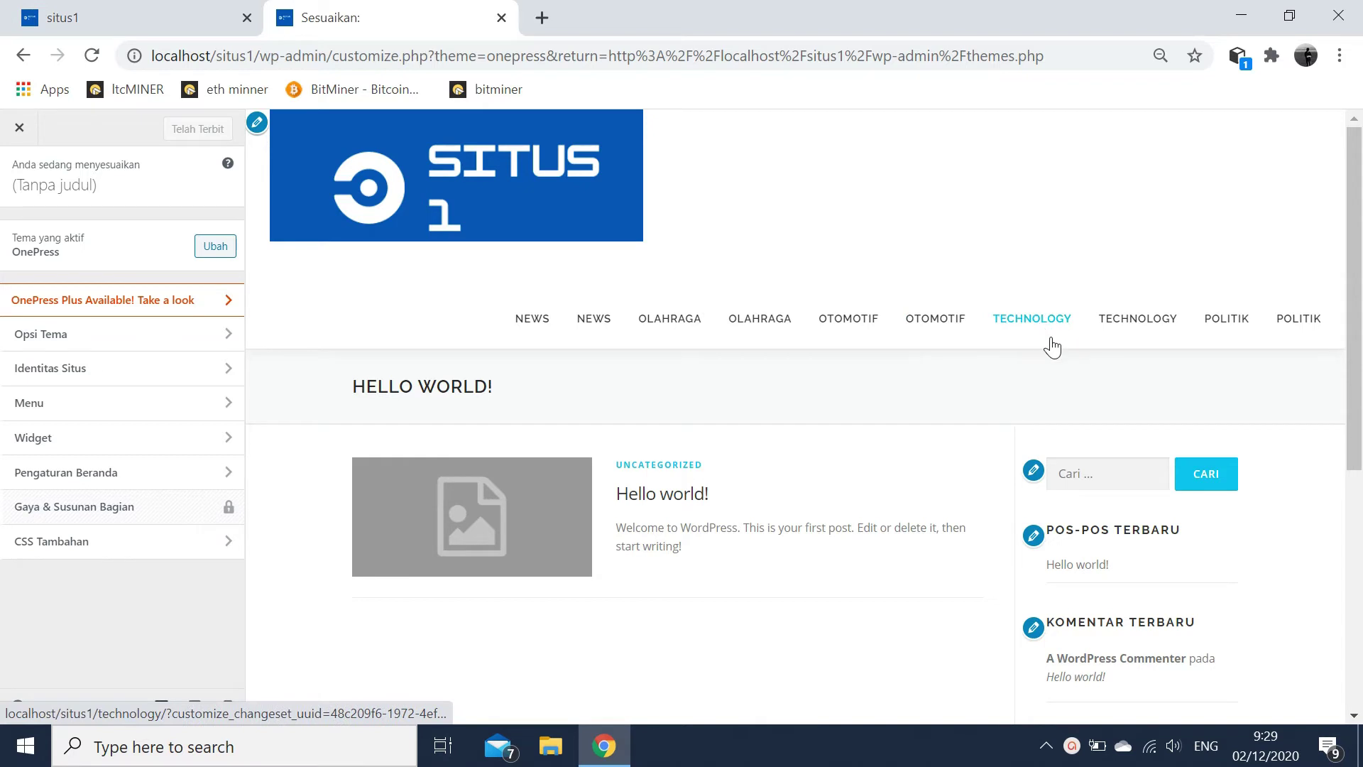
click(1234, 324)
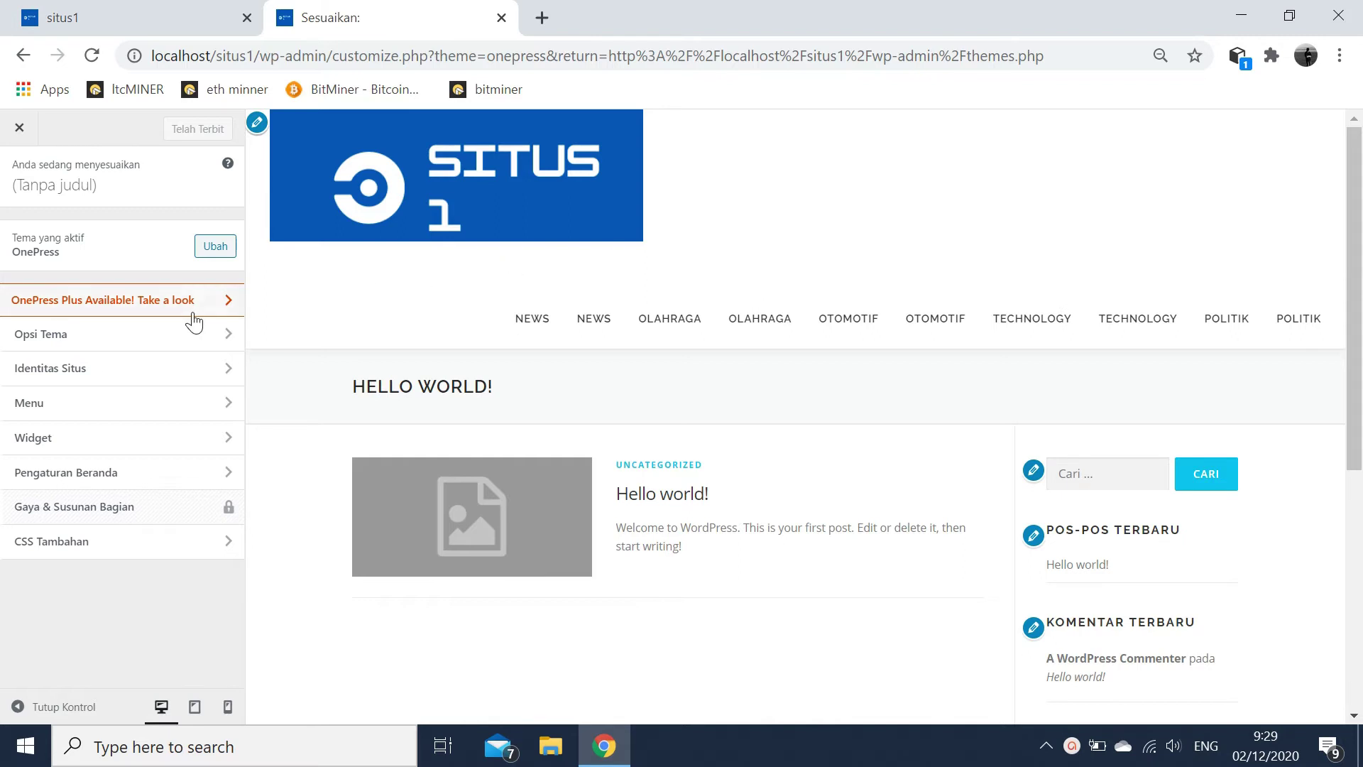
- Reopen the menu MENU and remove its duplicate NEWS and OLAHRAGA items
click(68, 412)
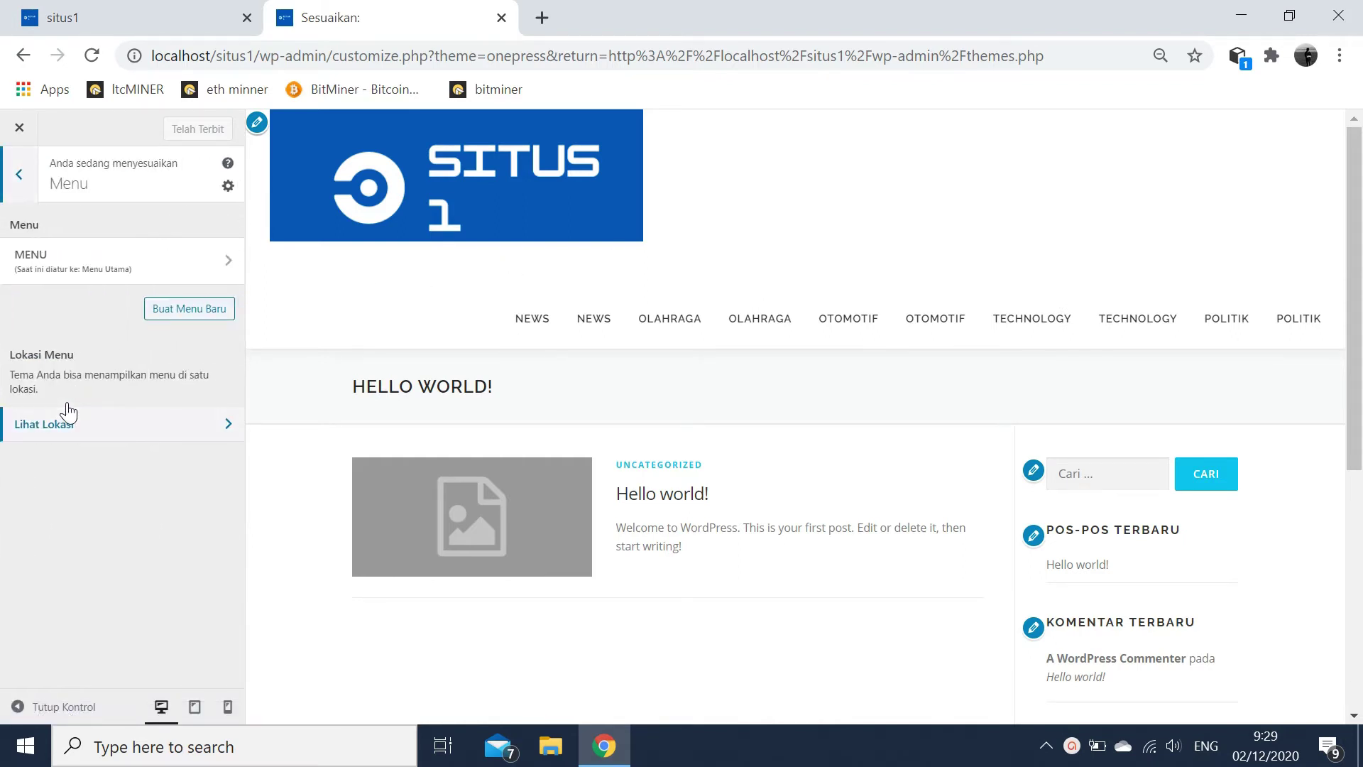
click(110, 267)
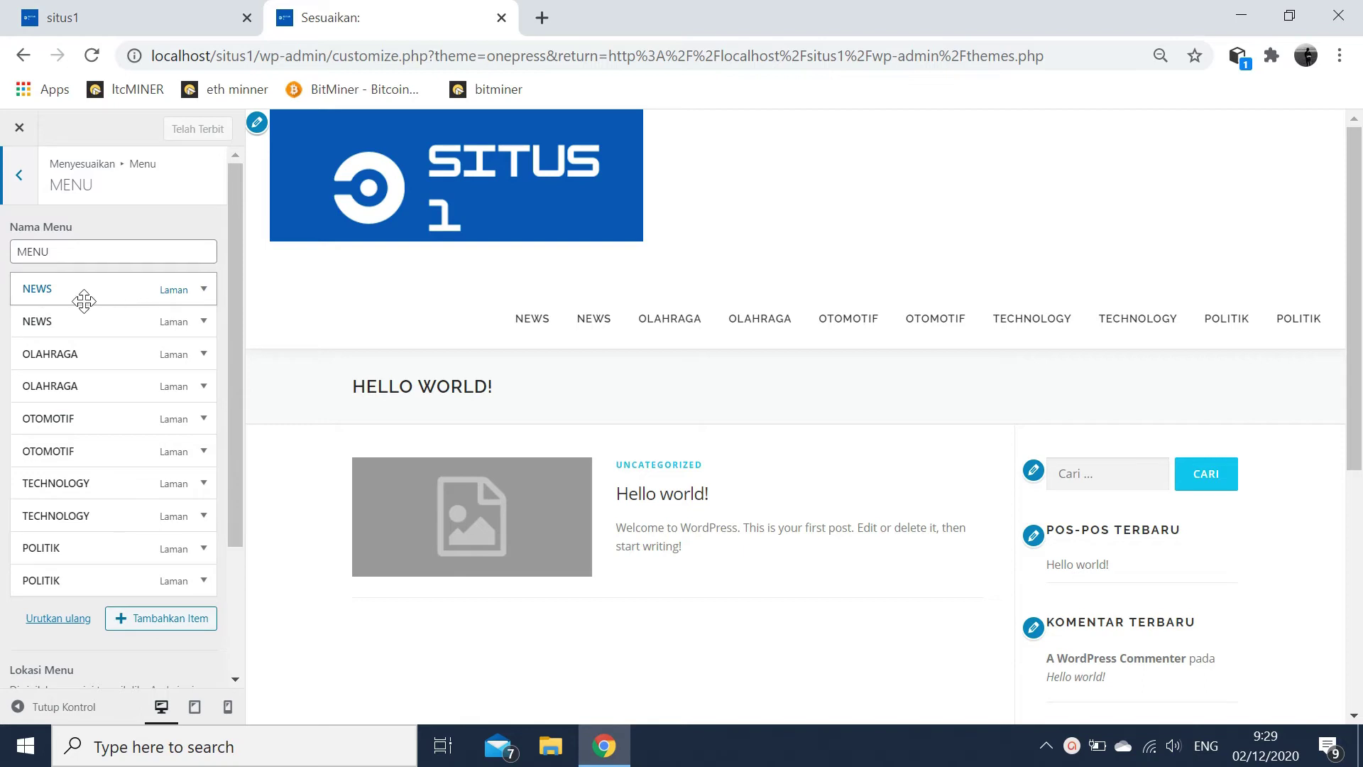
click(39, 289)
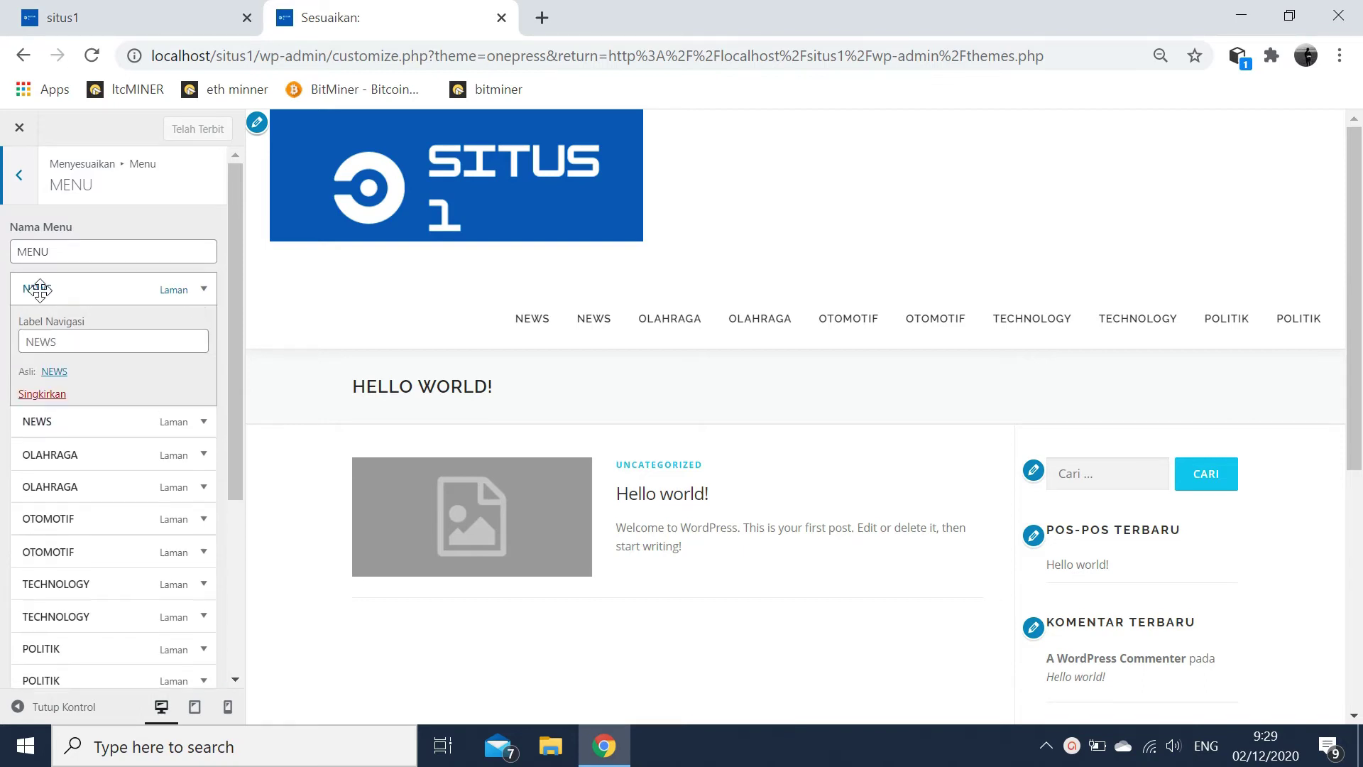
click(48, 394)
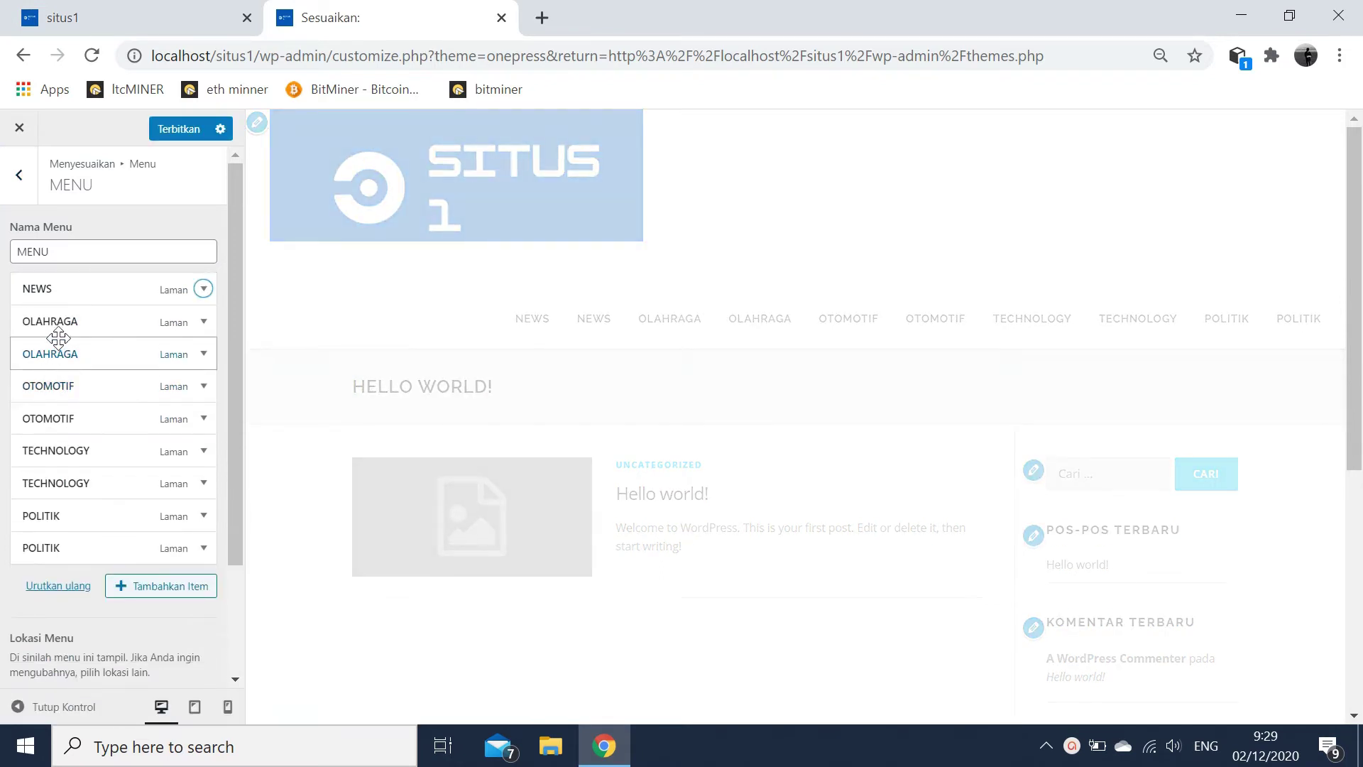
click(54, 356)
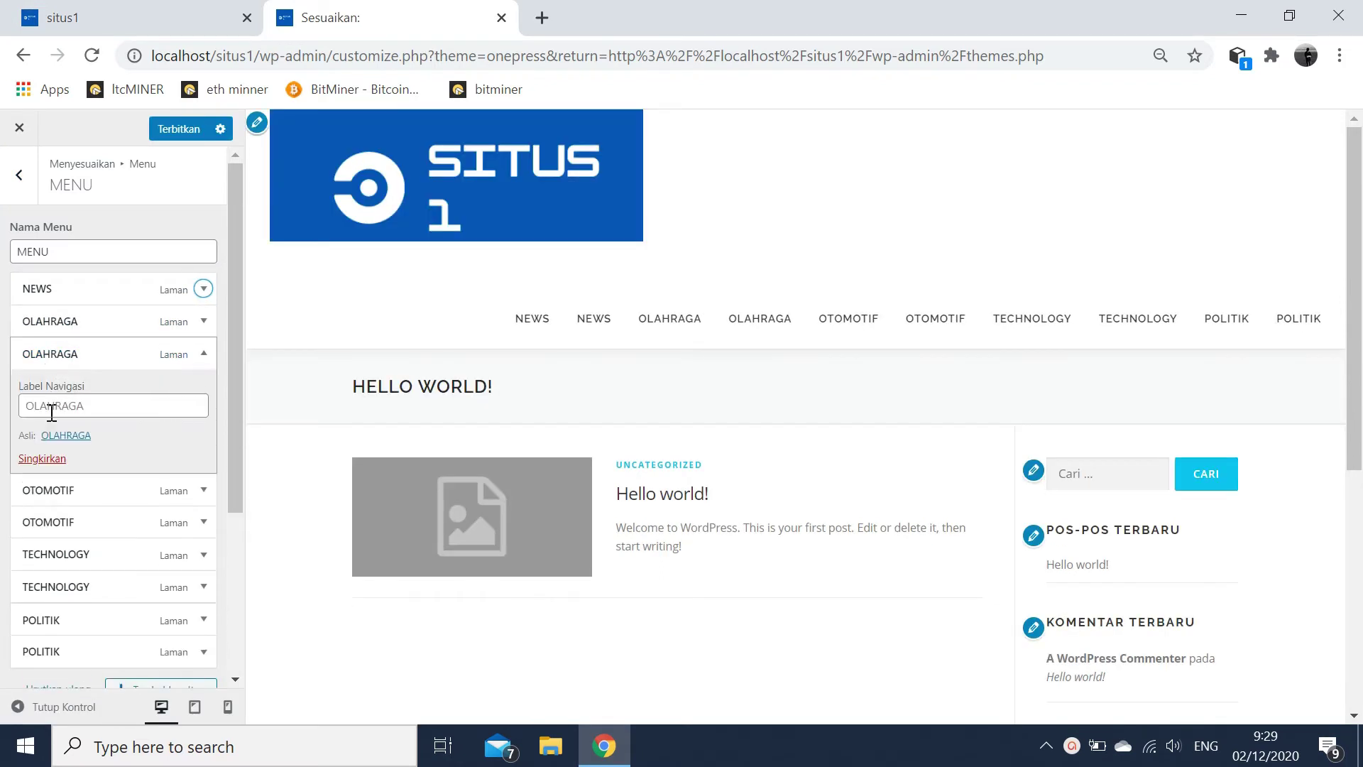
click(41, 459)
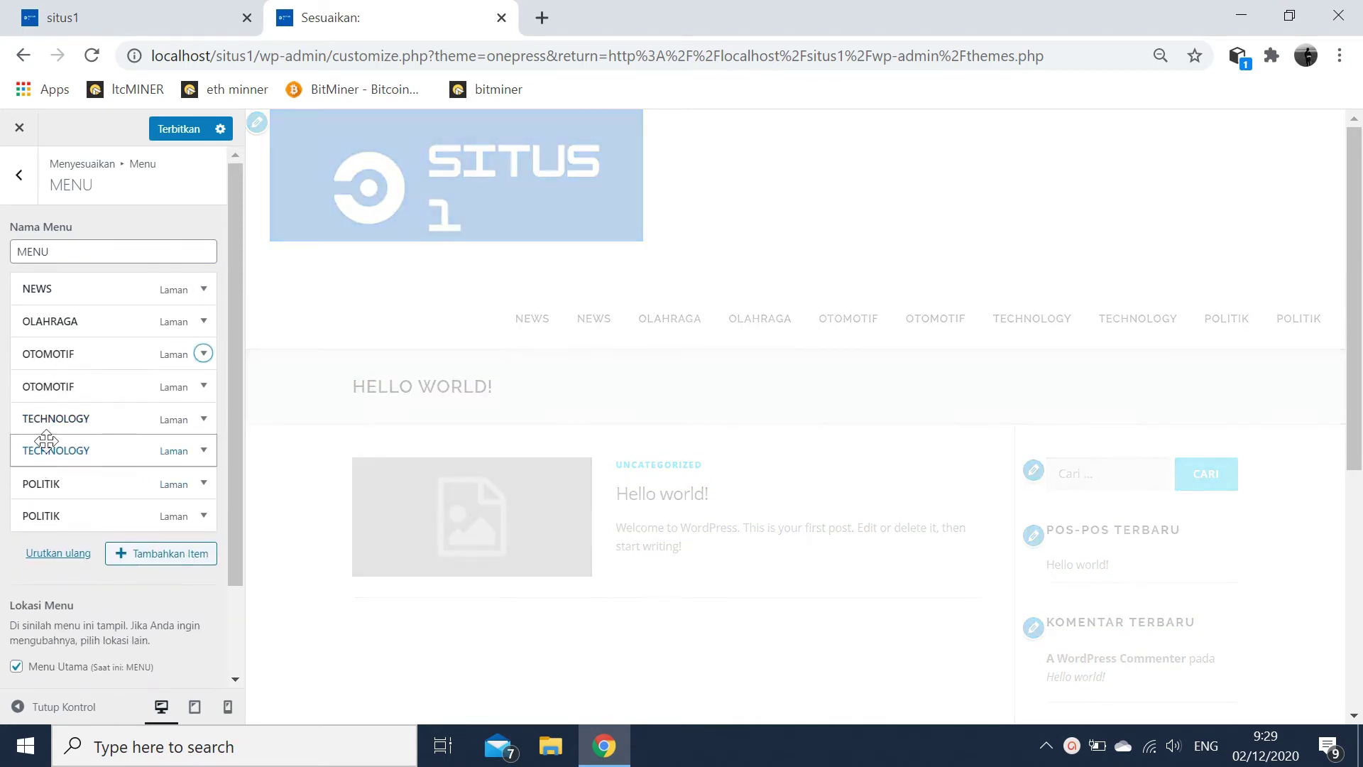
- Remove the duplicate OTOMOTIF, TECHNOLOGY and POLITIK items from the menu and publish the changes
click(57, 389)
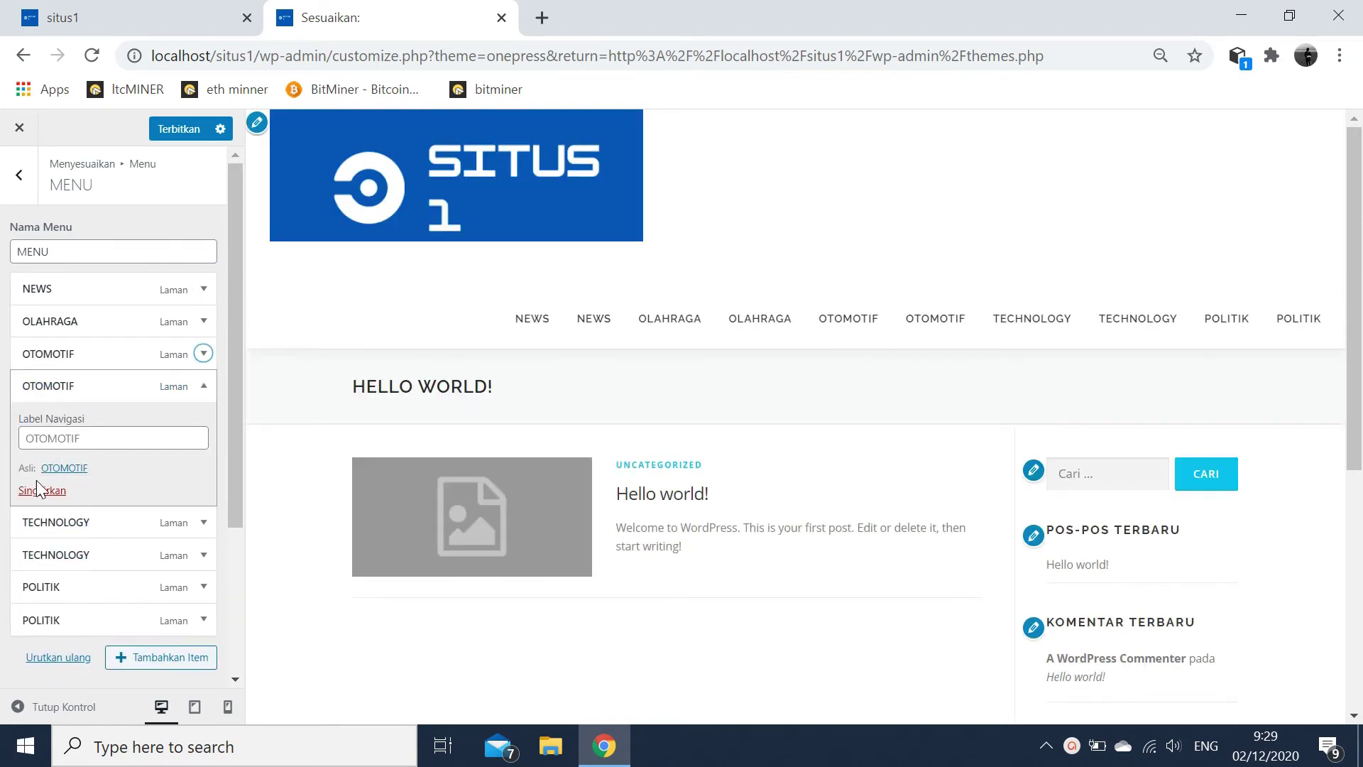
click(37, 492)
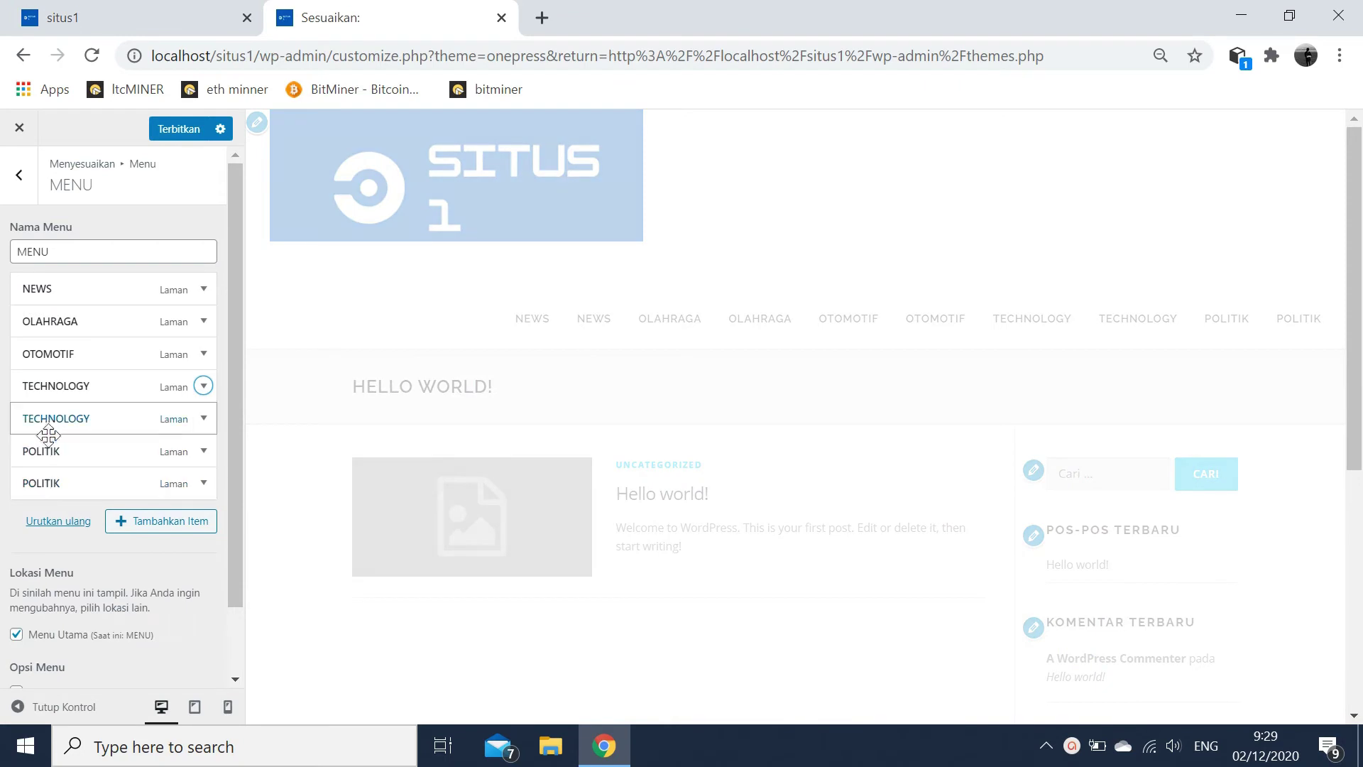
click(49, 422)
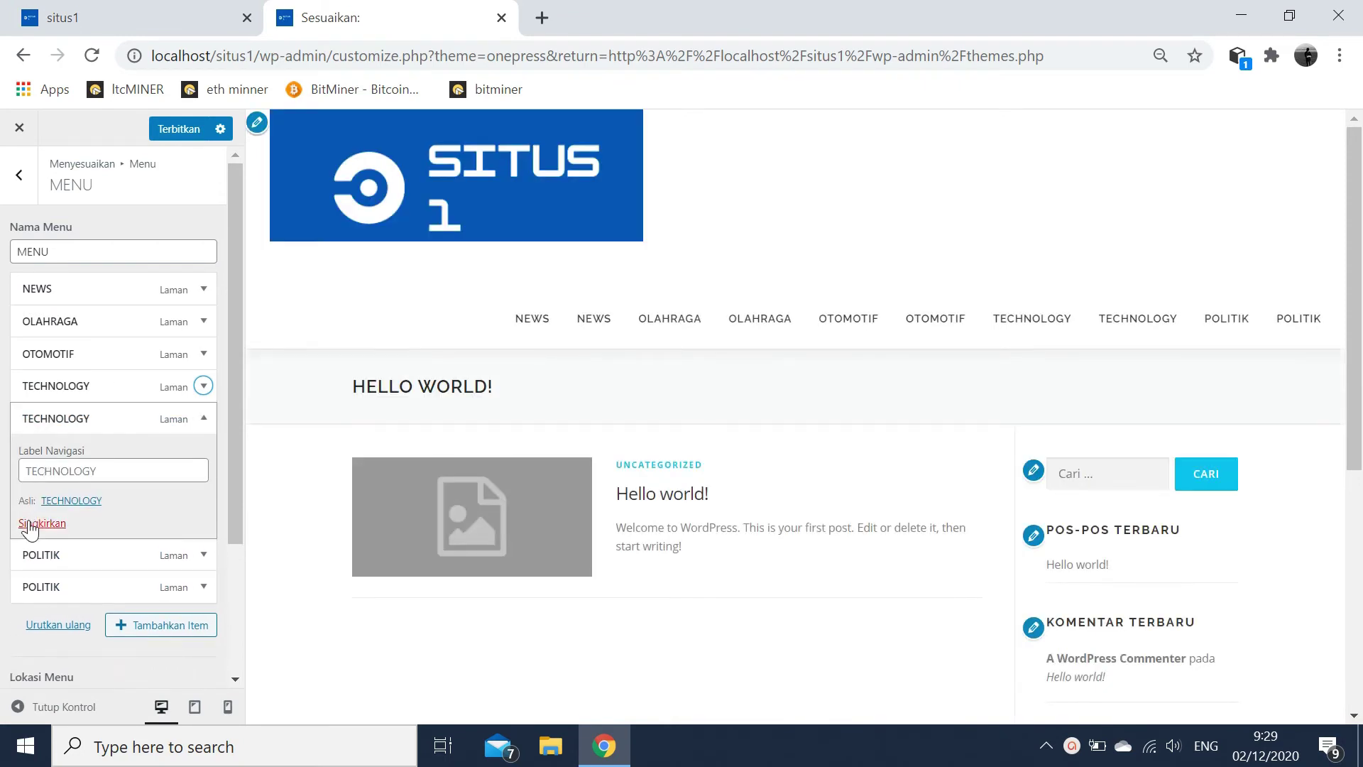
click(29, 524)
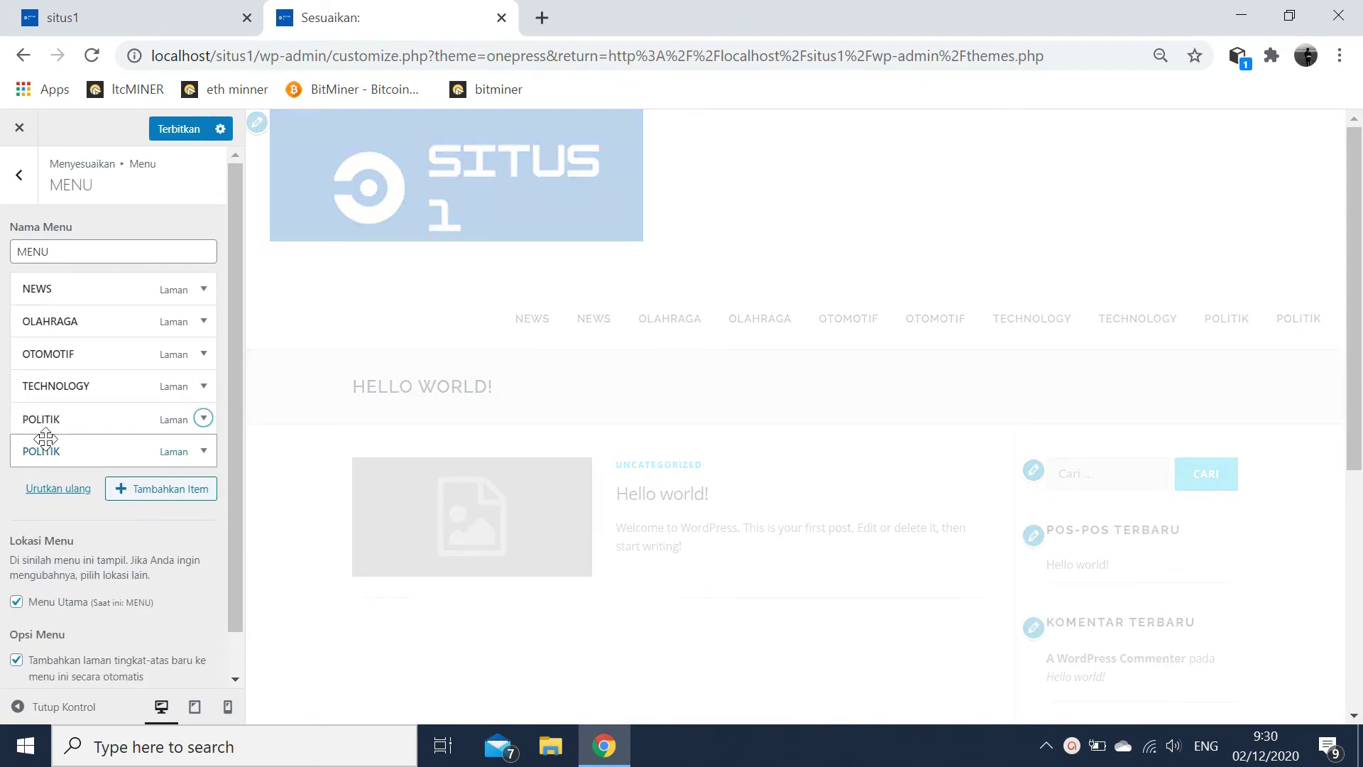
click(40, 450)
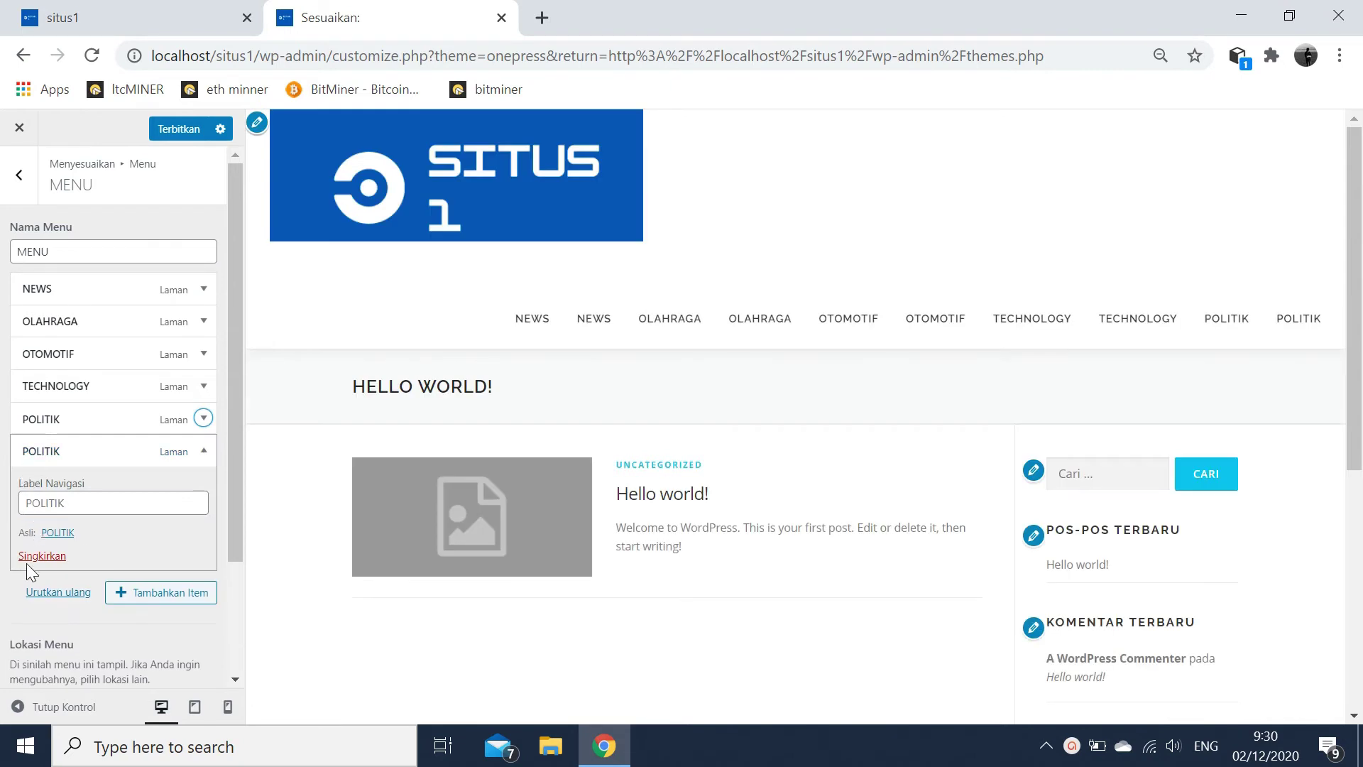
click(31, 557)
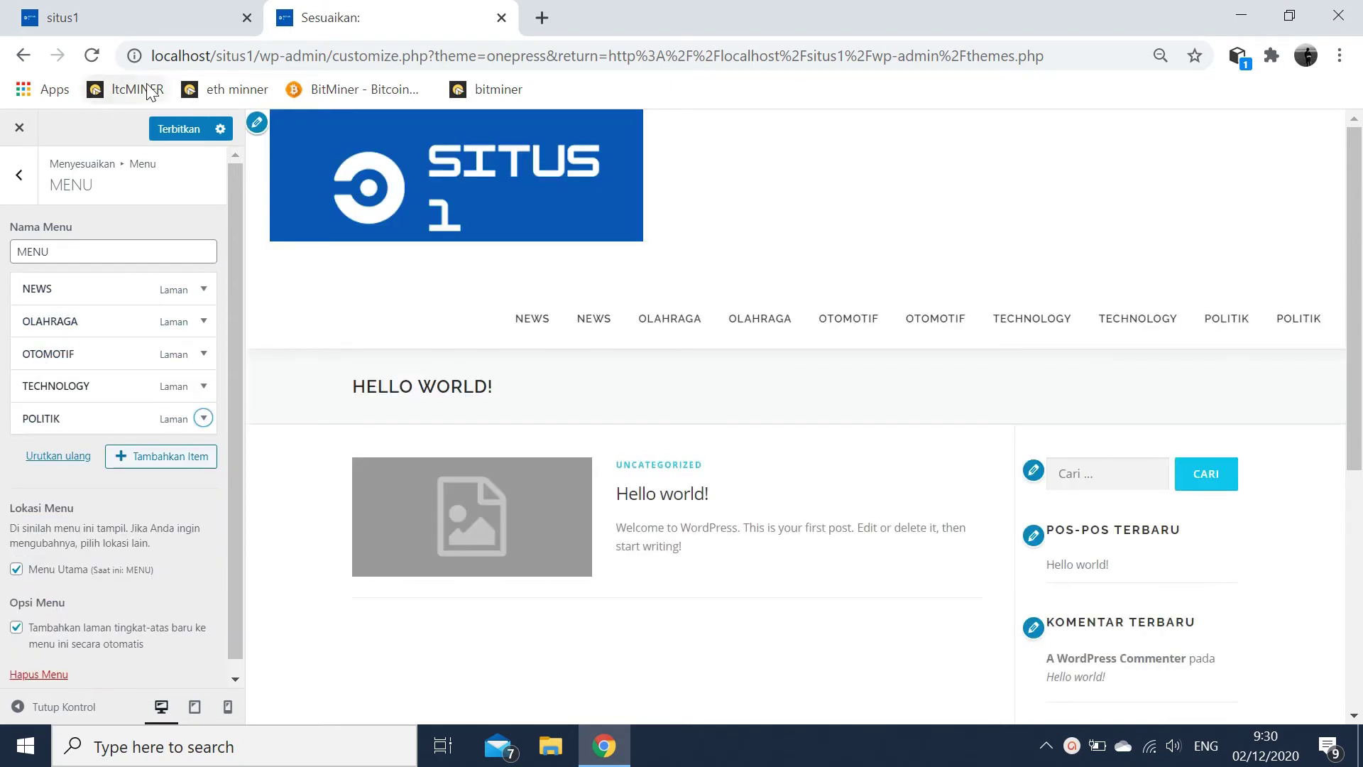
click(161, 132)
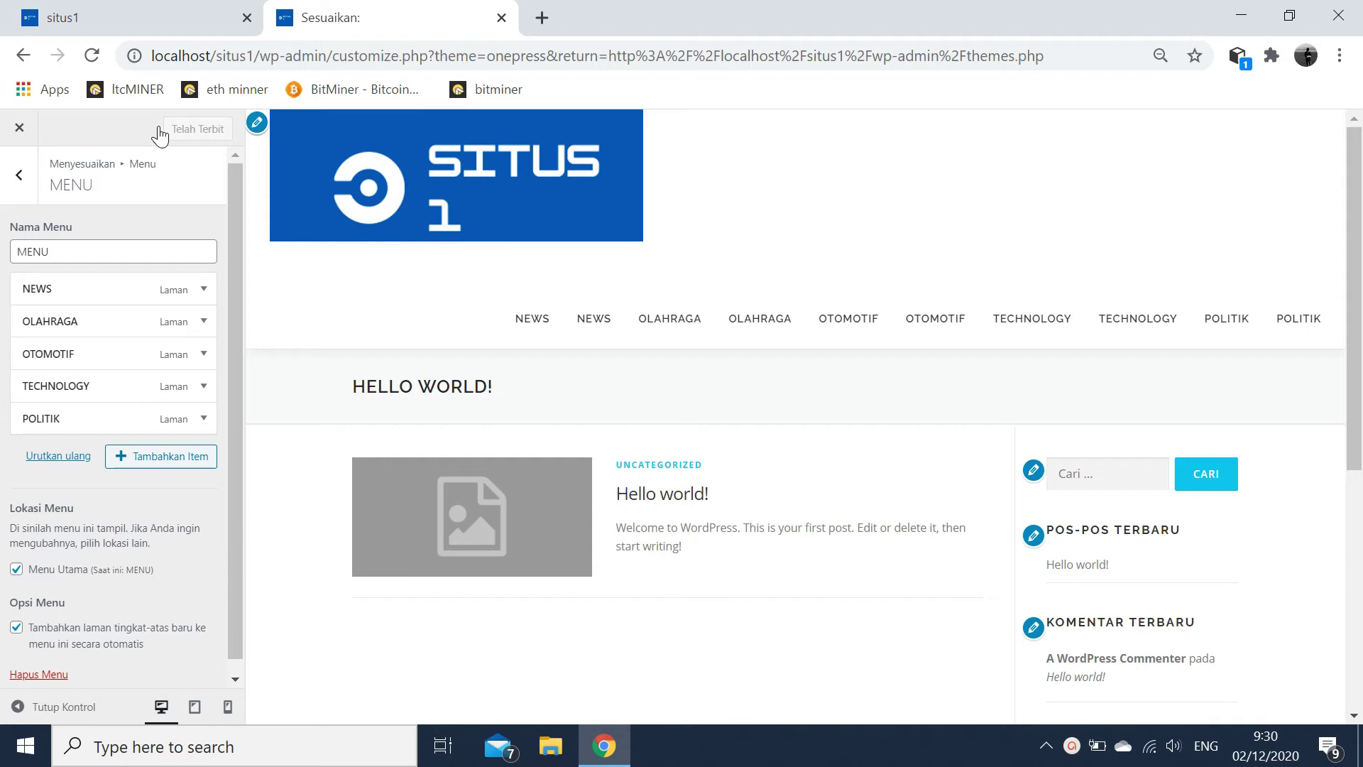
- Leave the menu settings and open the Widget settings of the customizer
click(22, 176)
click(22, 176)
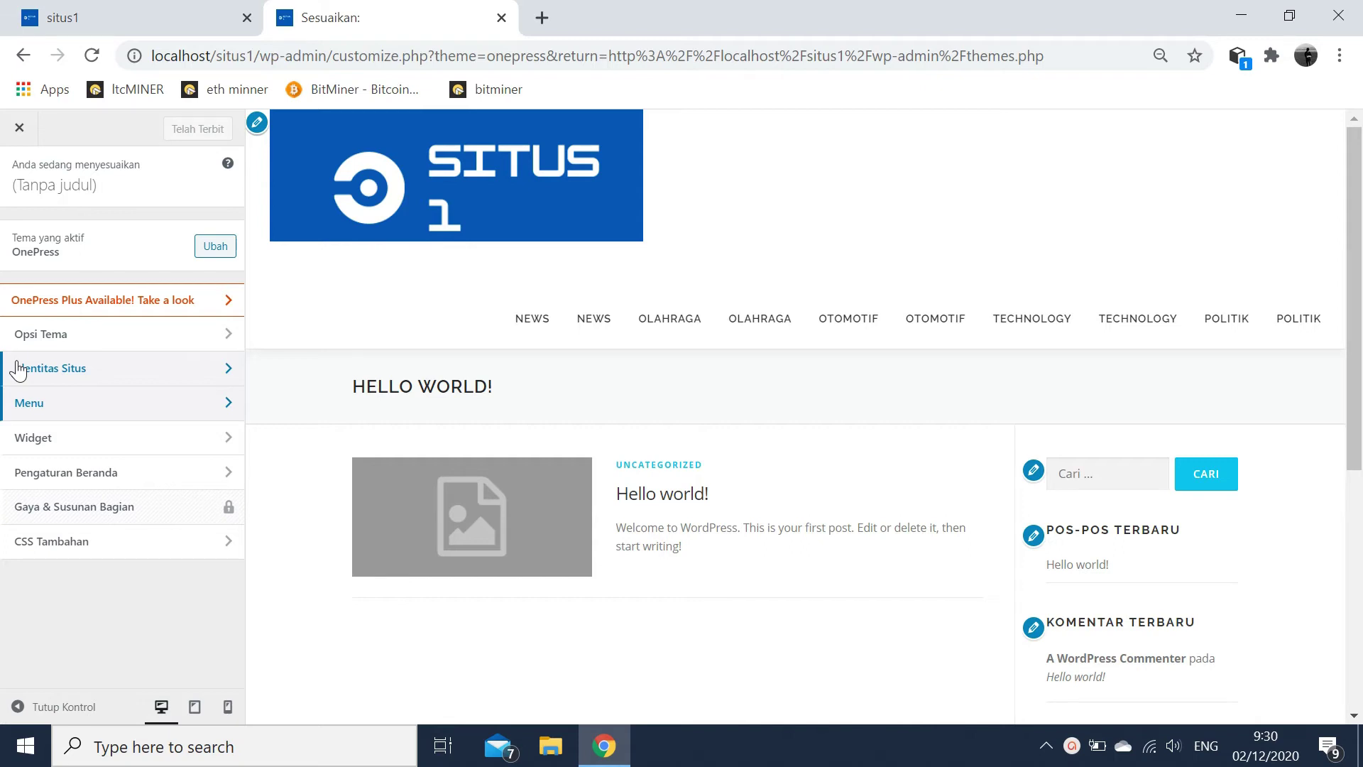
click(74, 438)
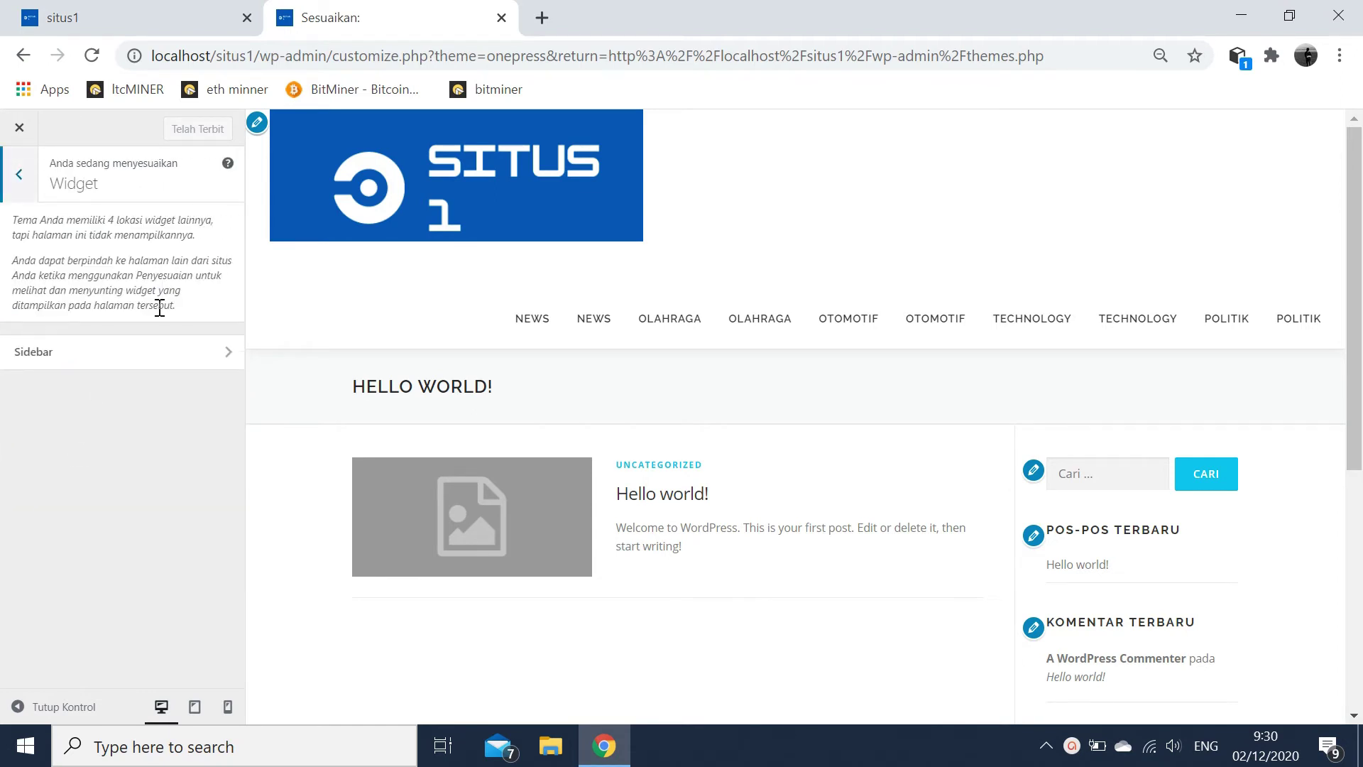
- Leave the Widget settings and review the Pengaturan Beranda, Gaya & Susunan Bagian, CSS Tambahan and Identitas Situs sections of the customizer
click(19, 174)
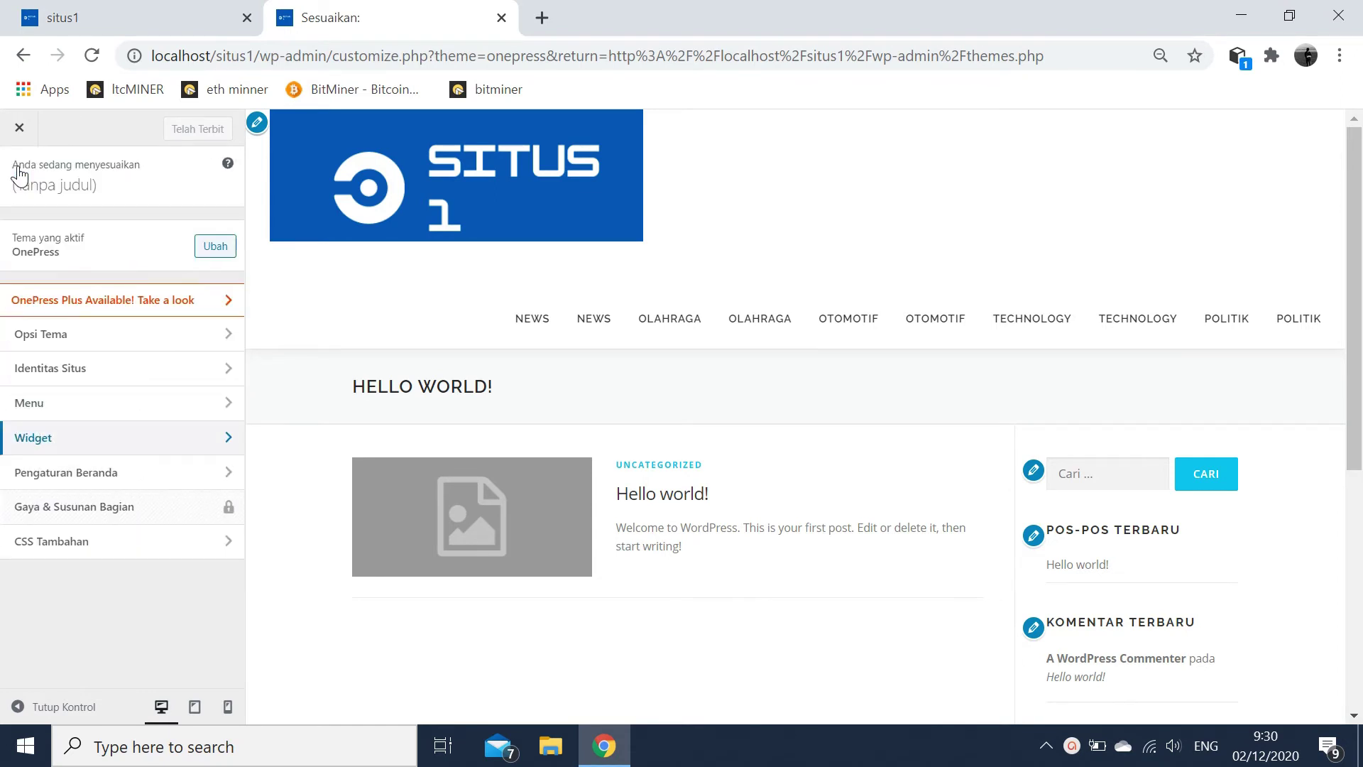
click(45, 474)
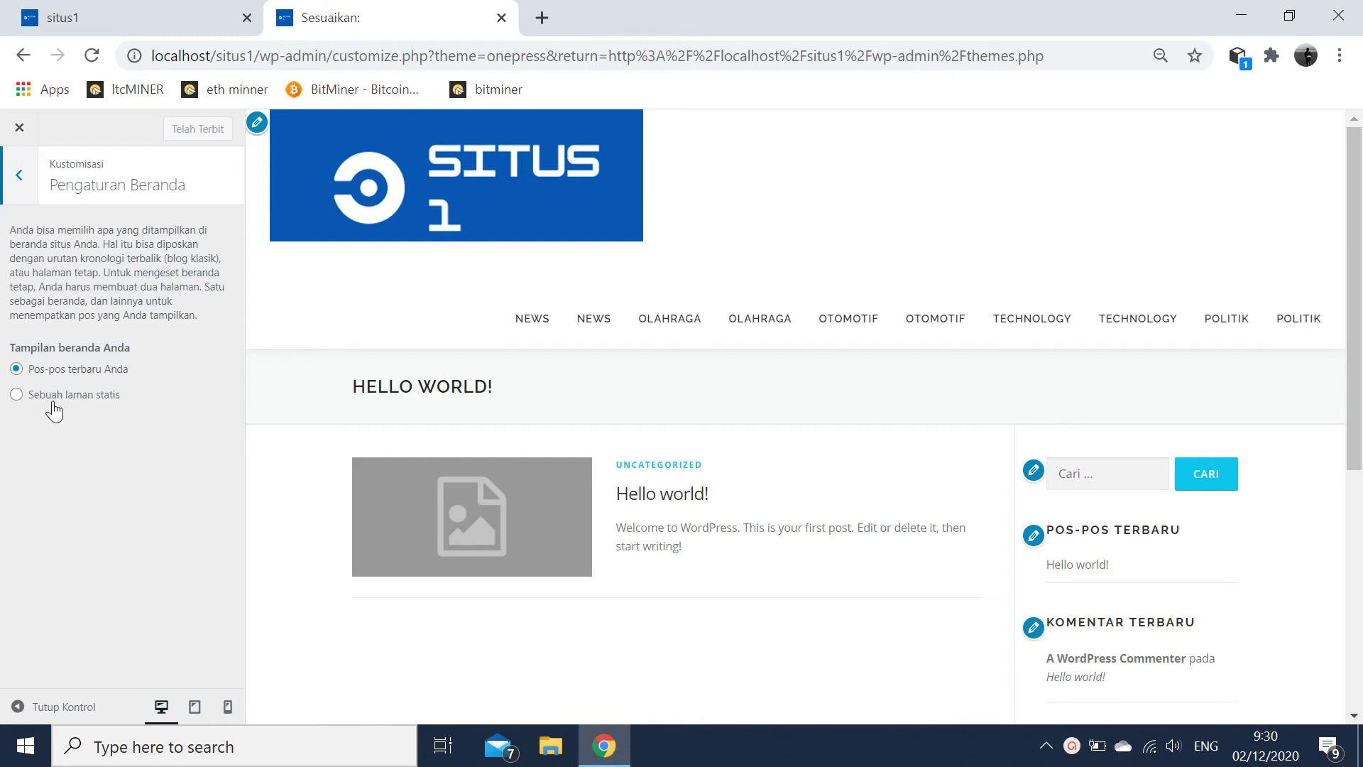
click(19, 179)
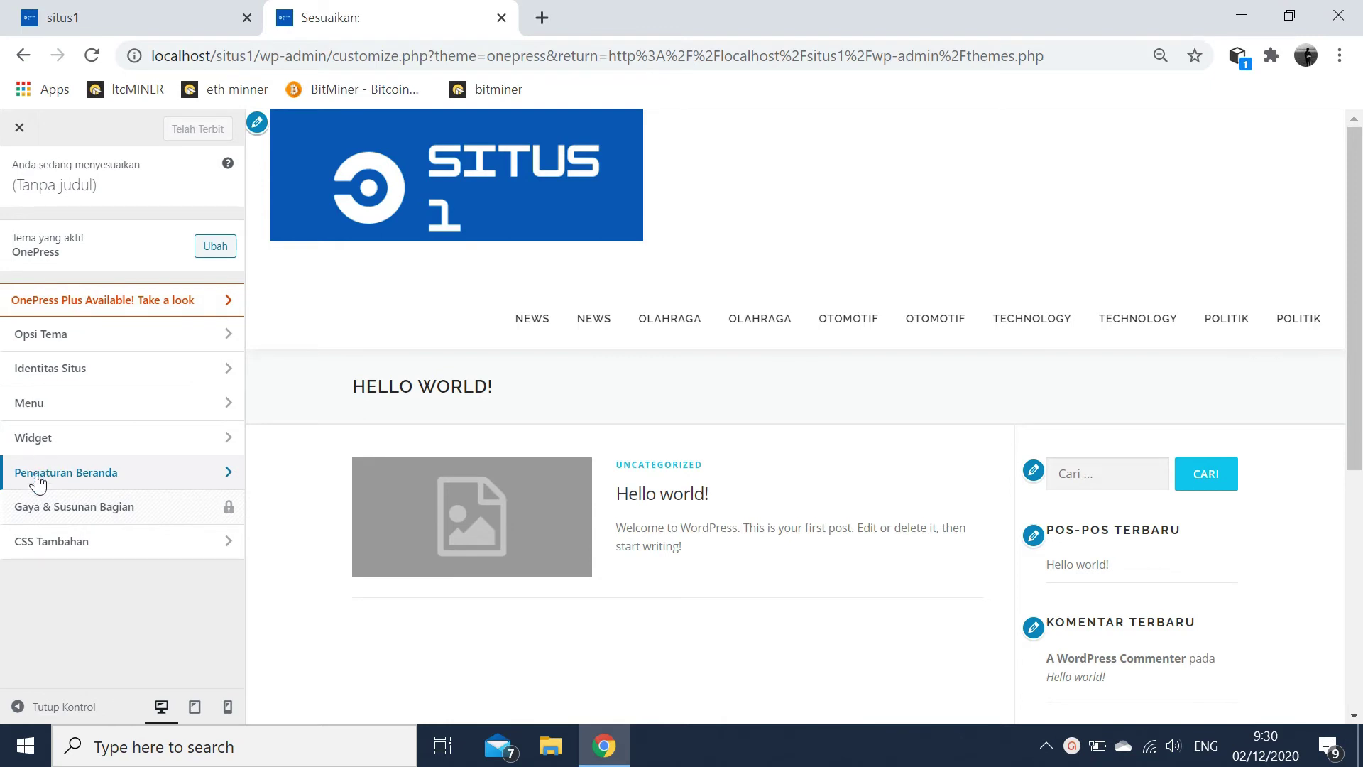
click(37, 504)
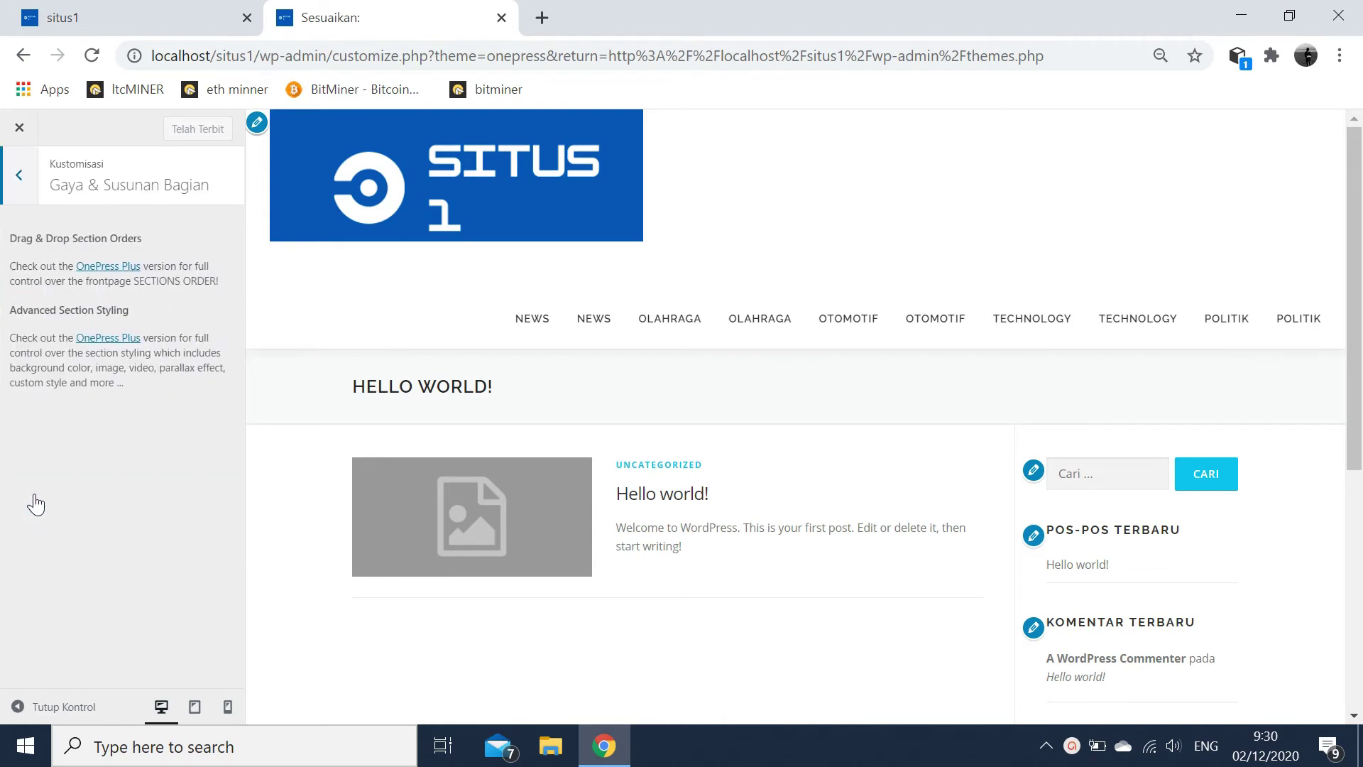
click(19, 179)
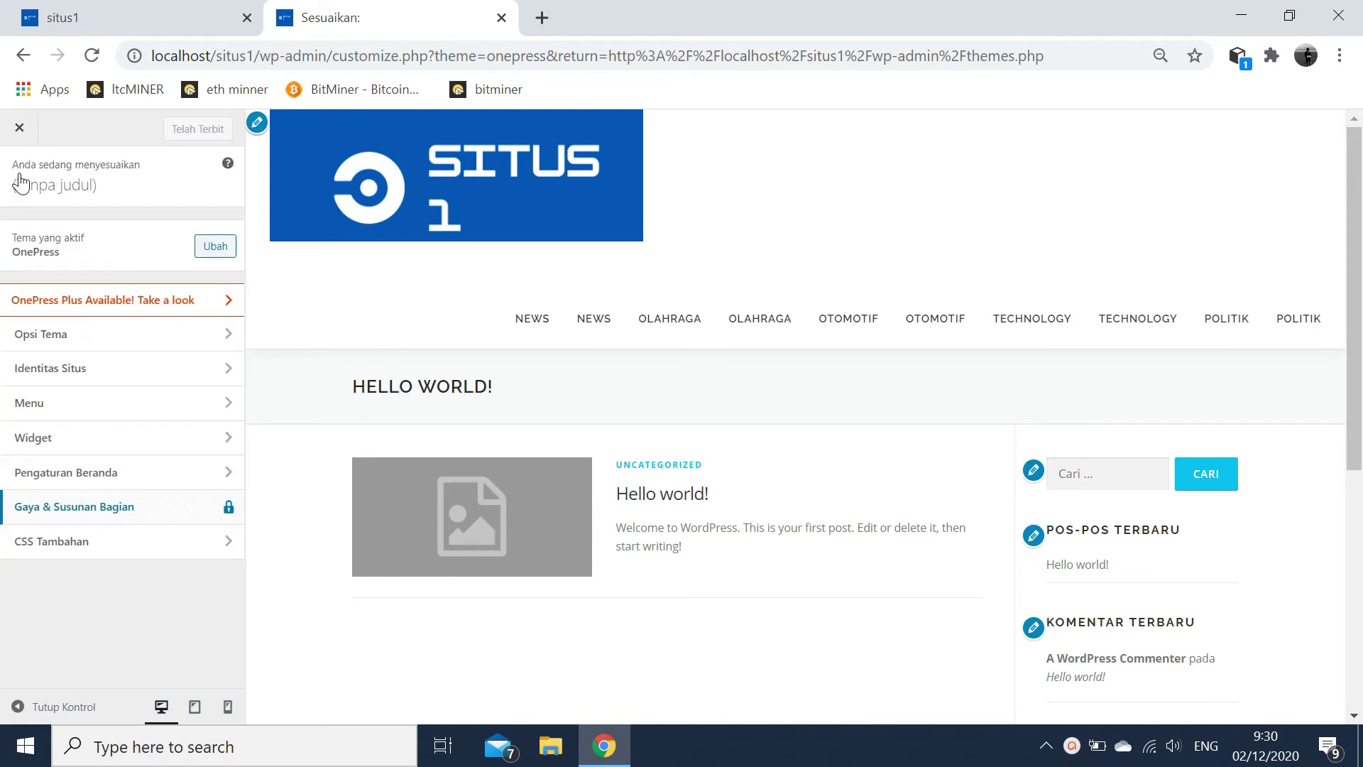
click(31, 543)
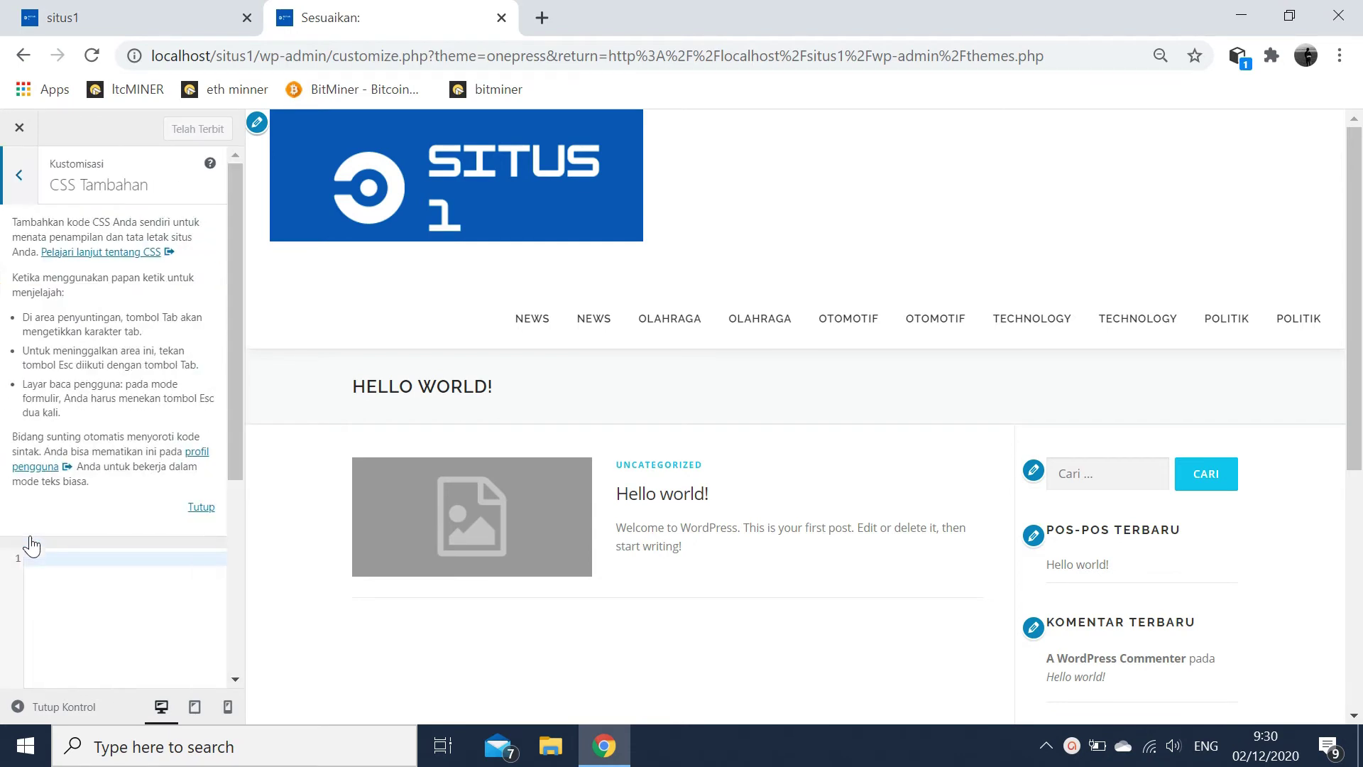
click(21, 175)
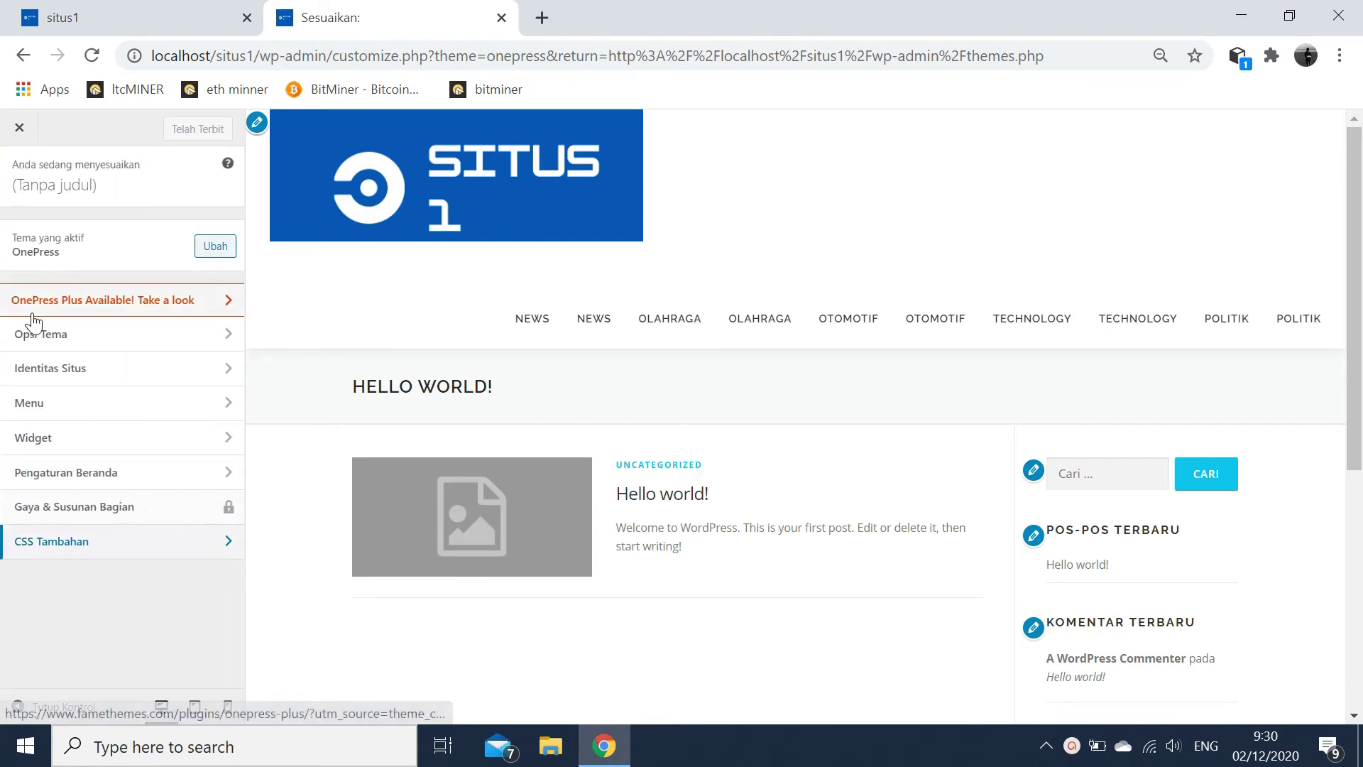
click(27, 369)
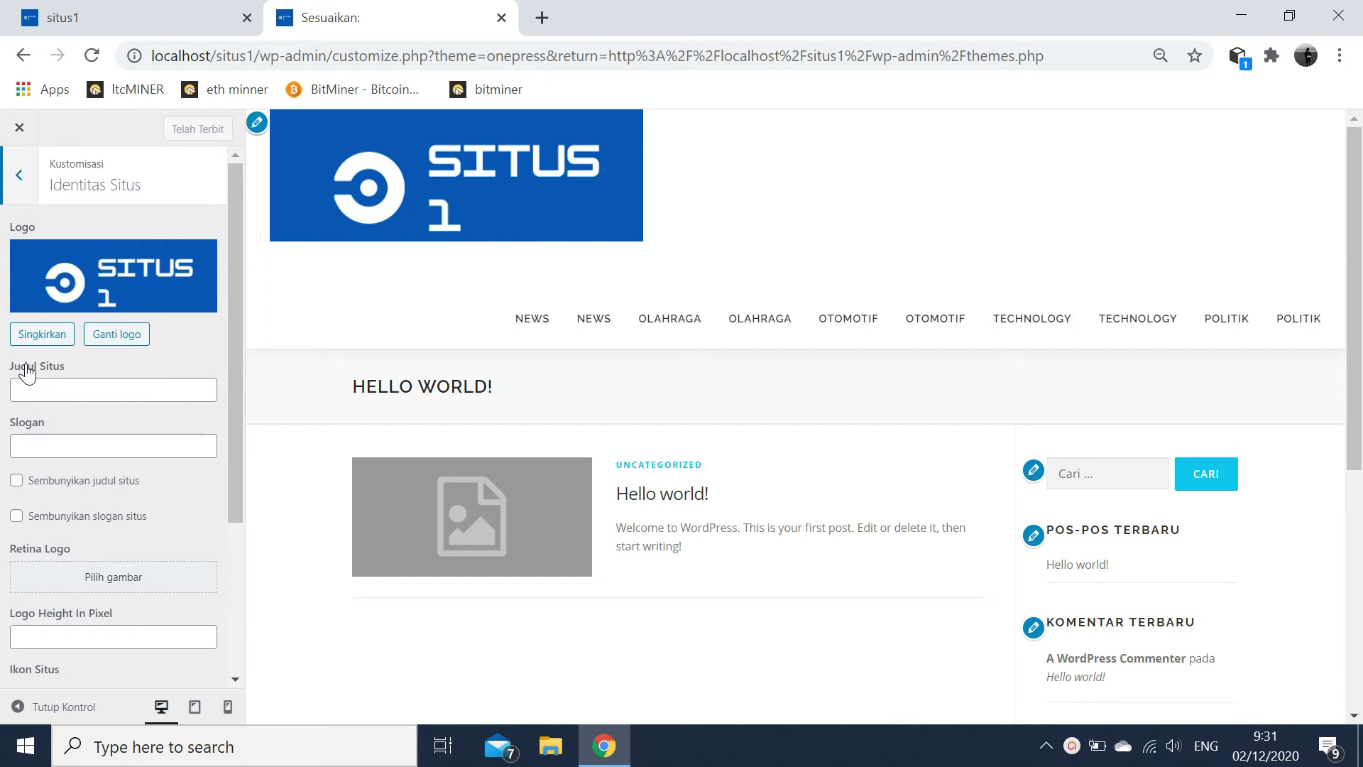
click(20, 180)
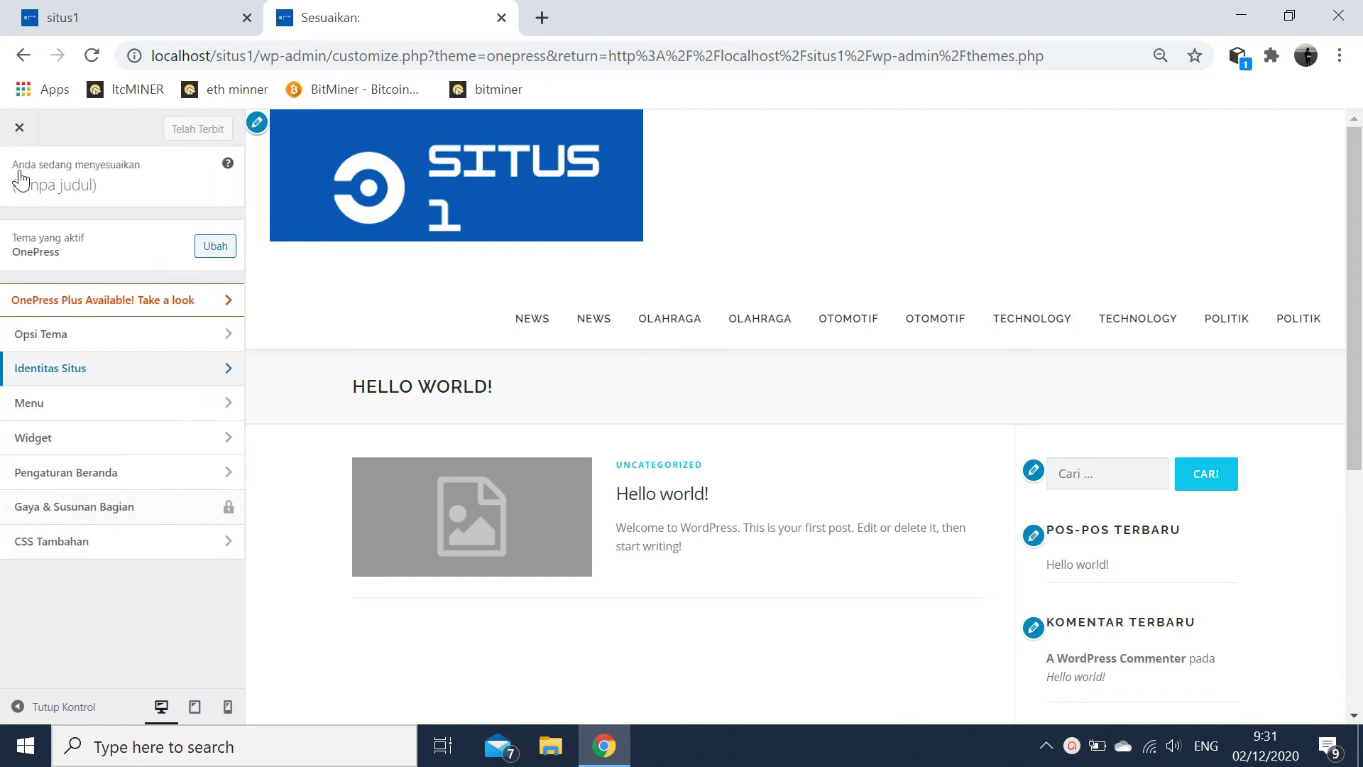
- Examine the GLobal layout options and the Warna Situs primary color choices within Opsi Tema
click(27, 334)
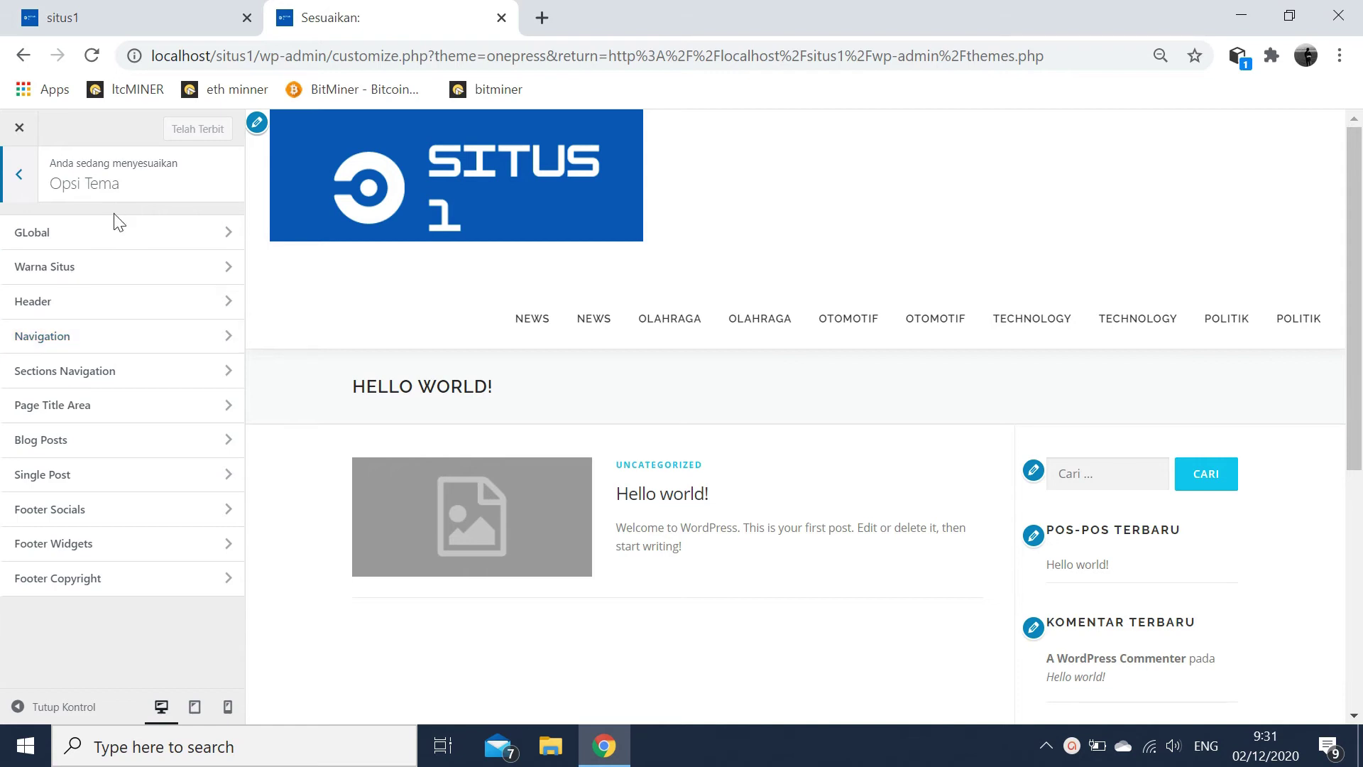
click(107, 235)
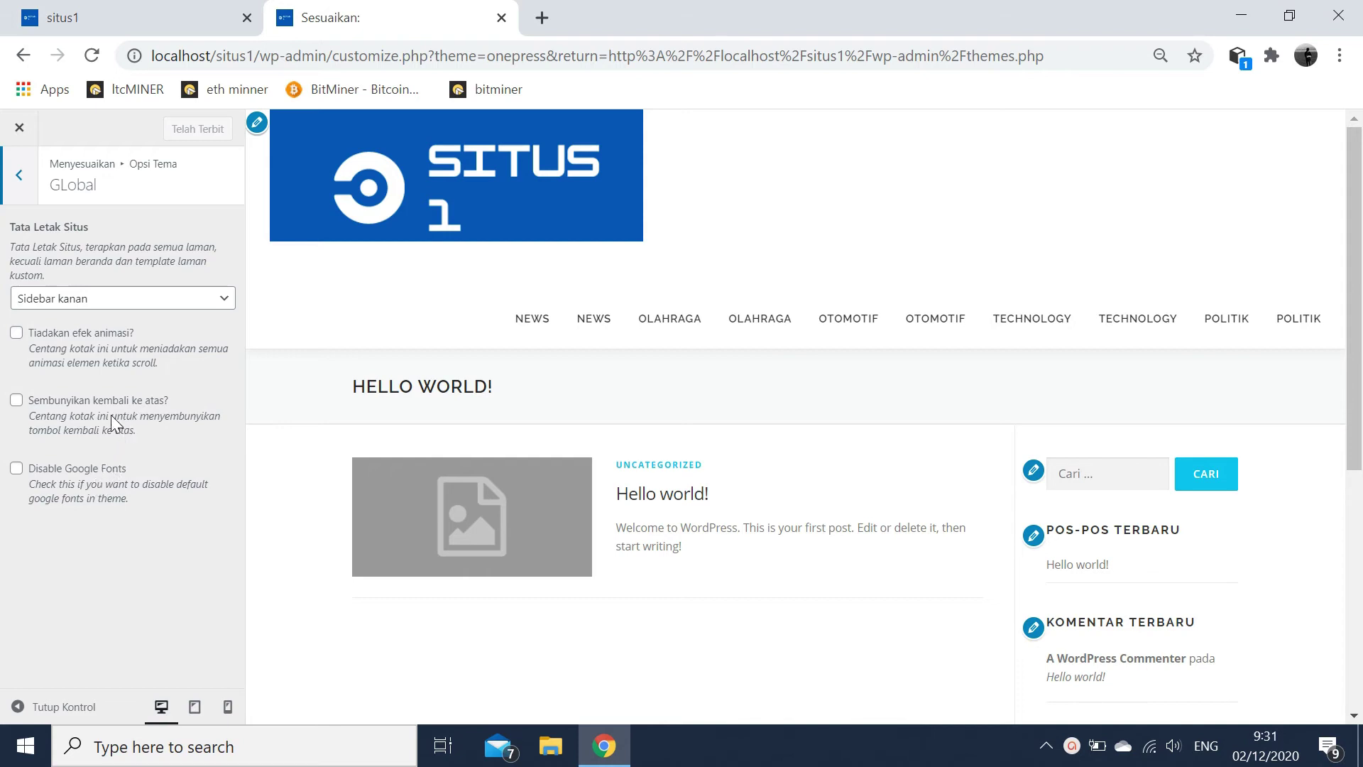
click(20, 176)
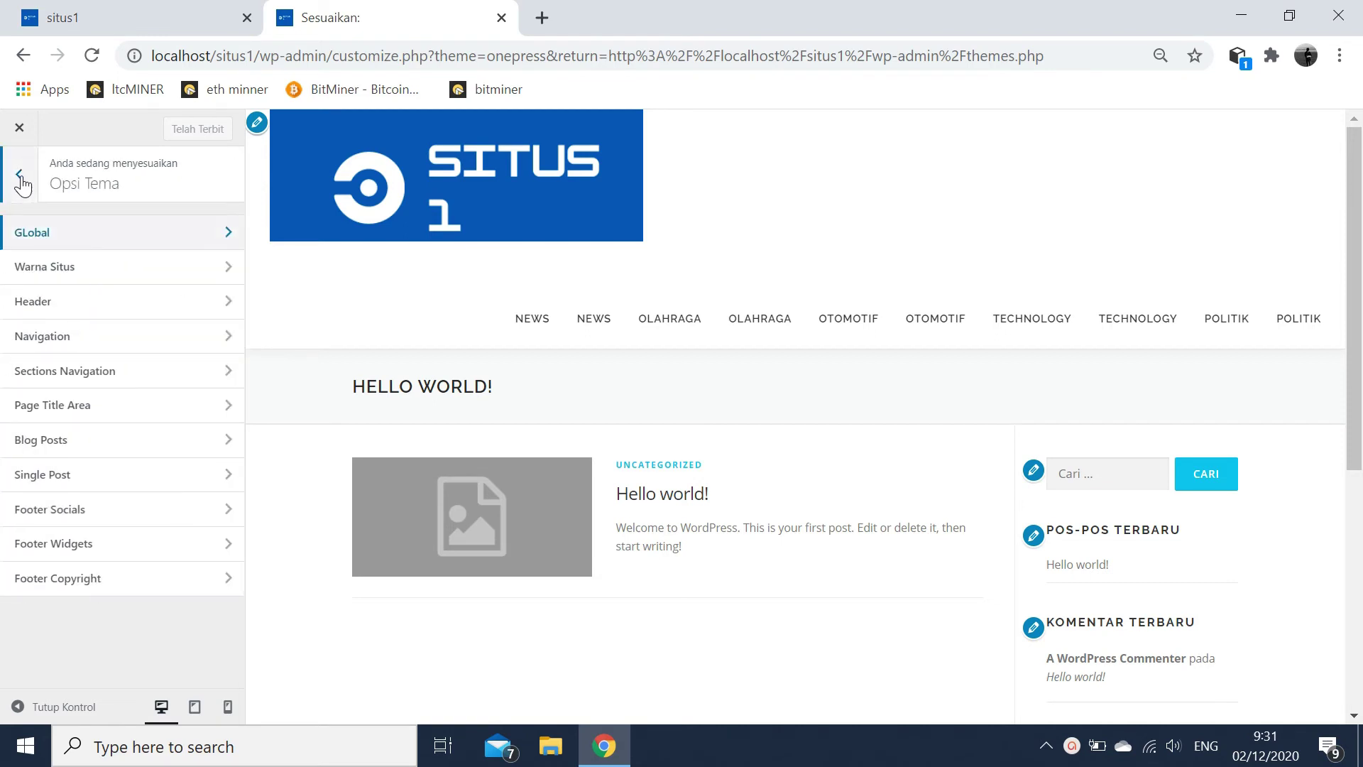
click(39, 268)
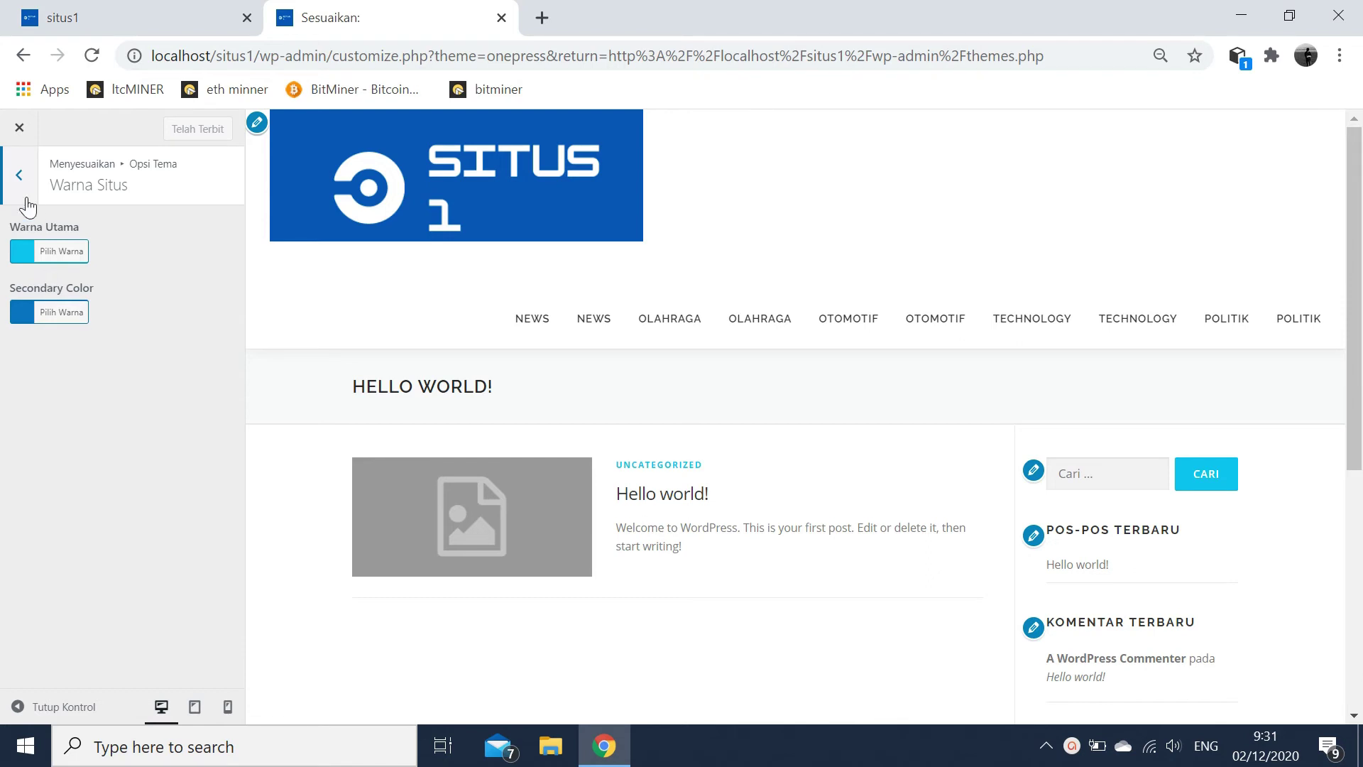
click(46, 255)
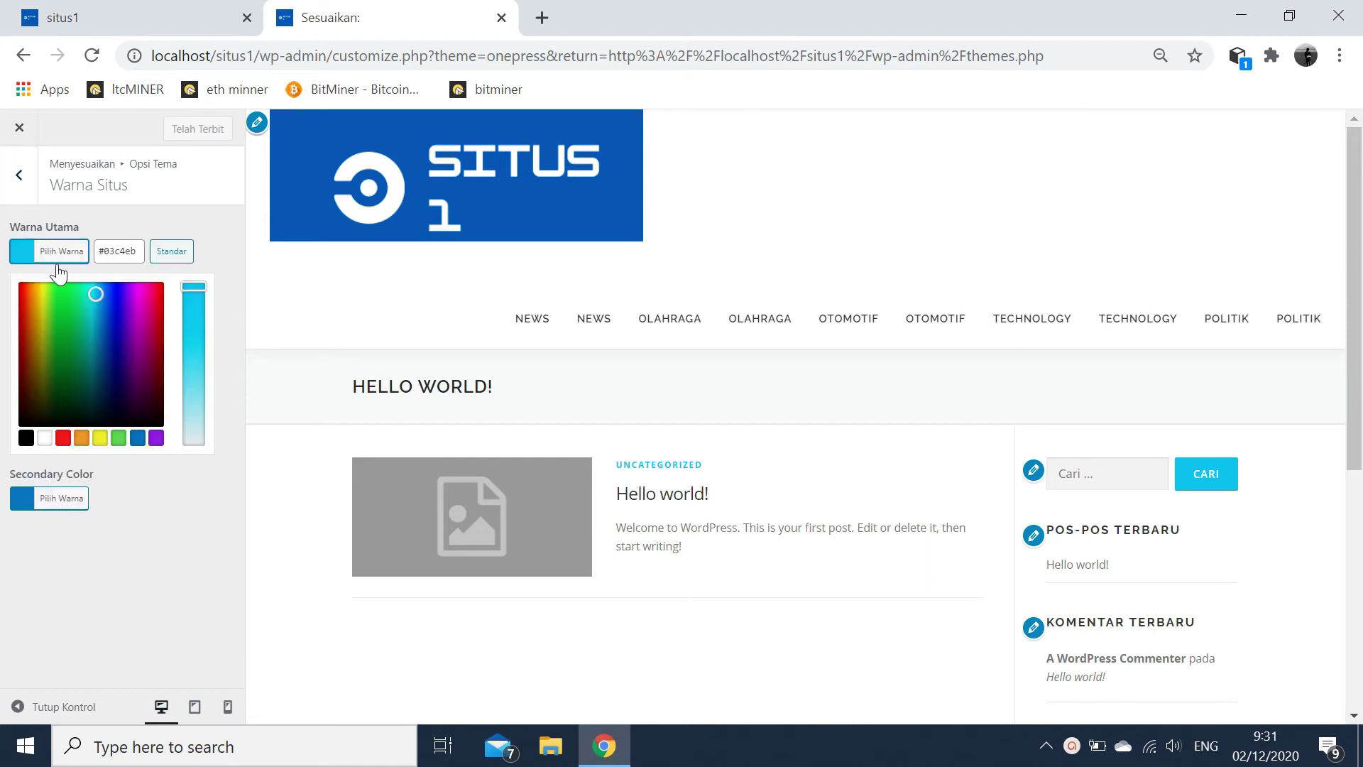
click(16, 178)
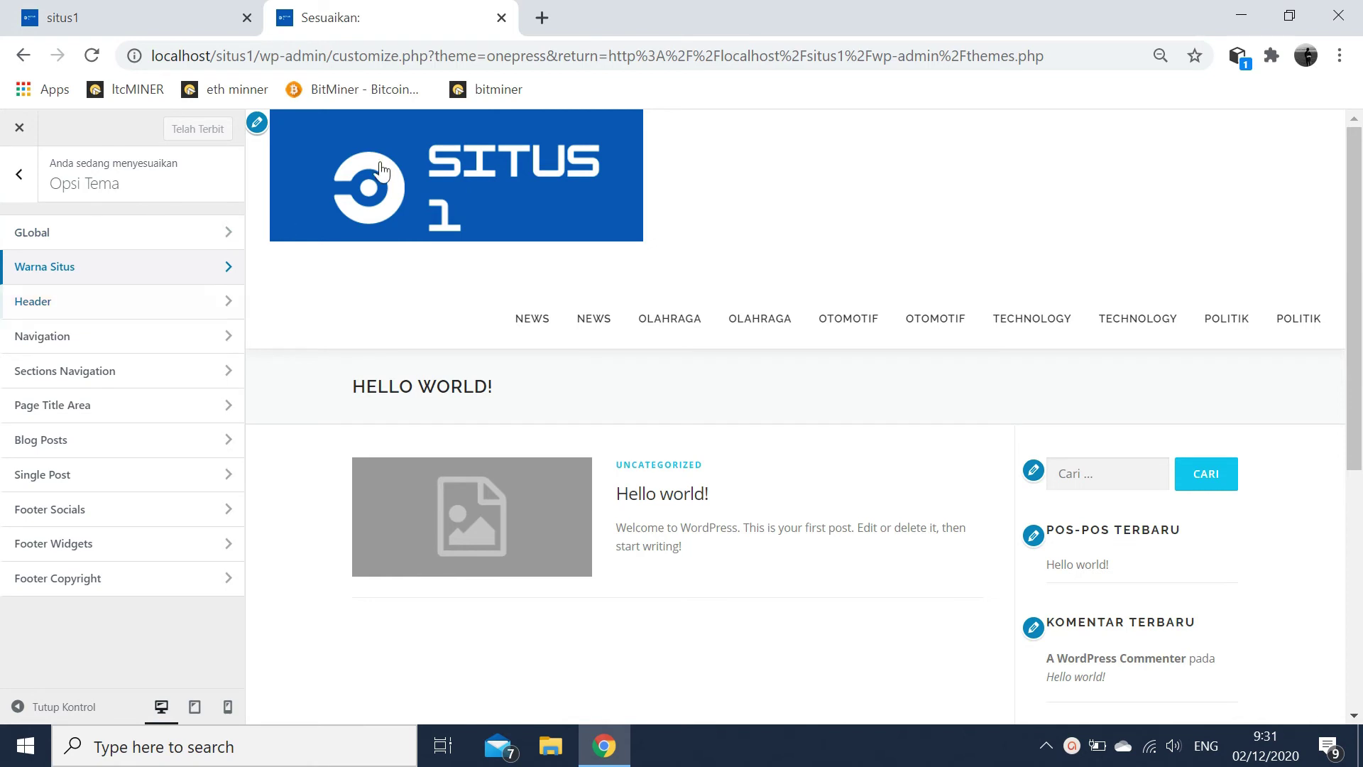
- Open the theme's Header options and try the preview with Tiadakan Header Melekat turned off before re-enabling that option
click(121, 302)
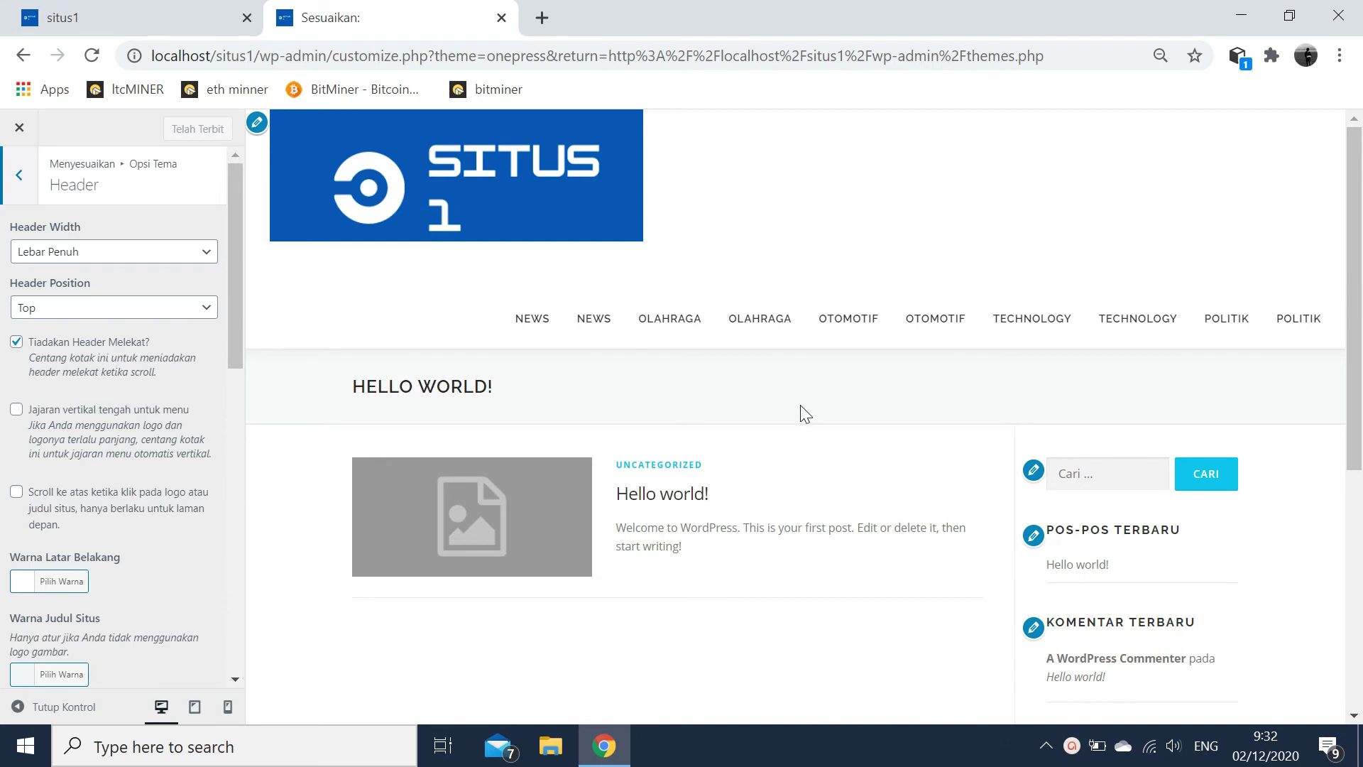
mouse_move(1351, 310)
mouse_down()
mouse_move(1357, 395)
mouse_move(1357, 295)
mouse_up()
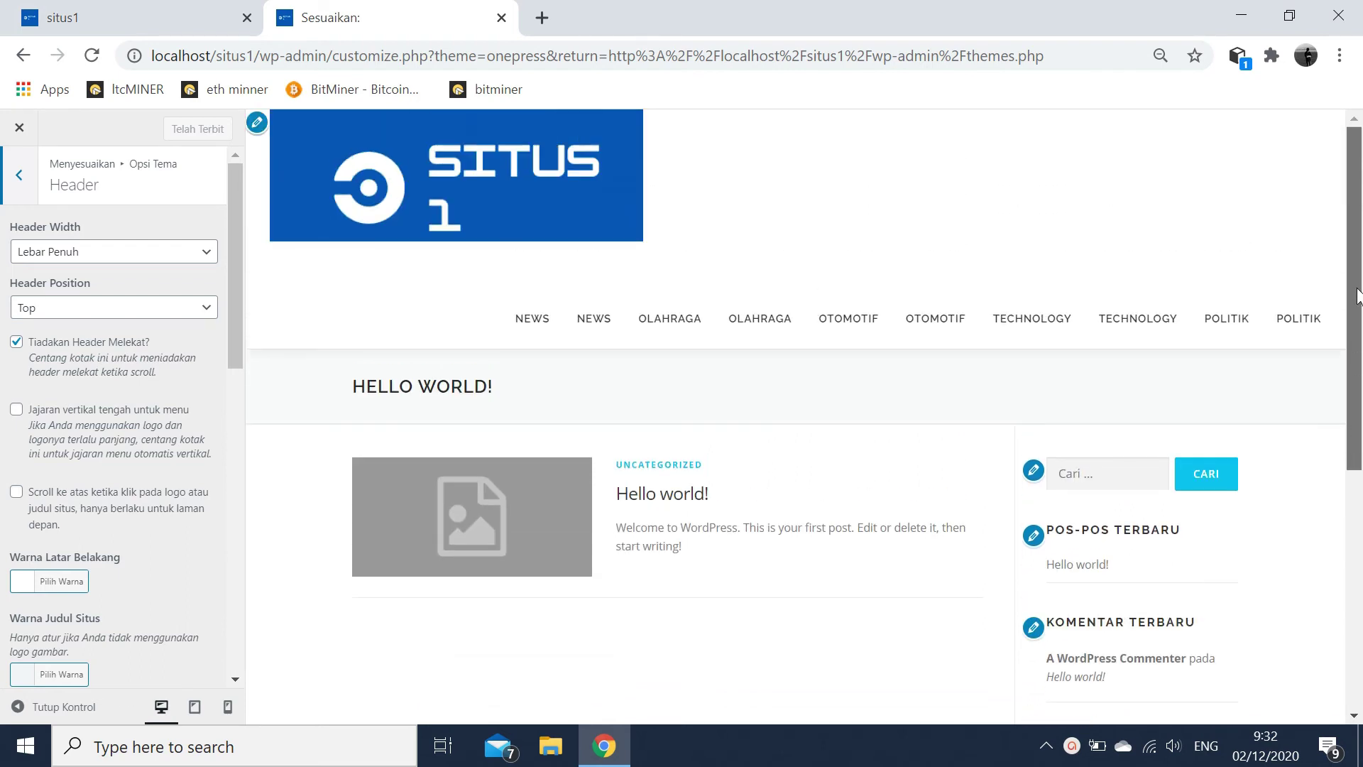
click(16, 343)
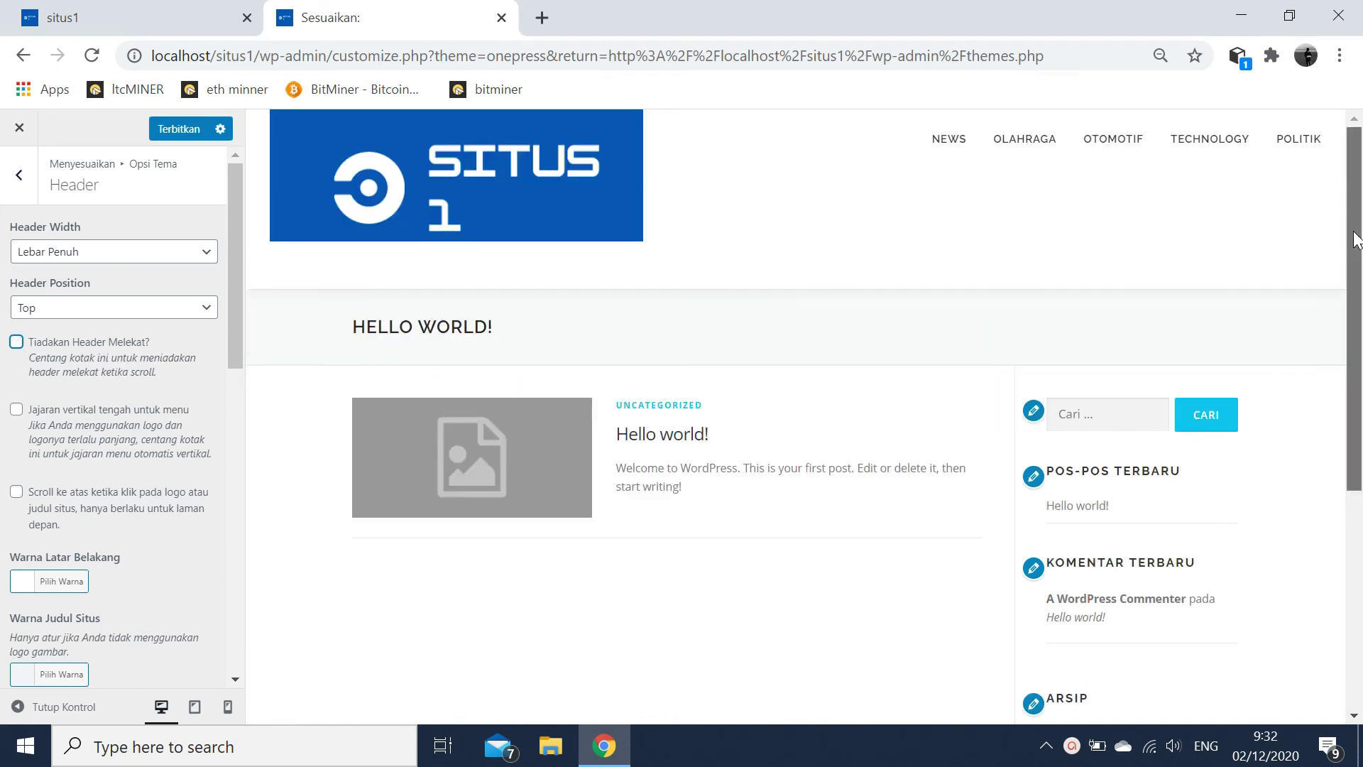
scroll(1361, 263, down, 1)
scroll(1361, 263, up, 1)
click(14, 342)
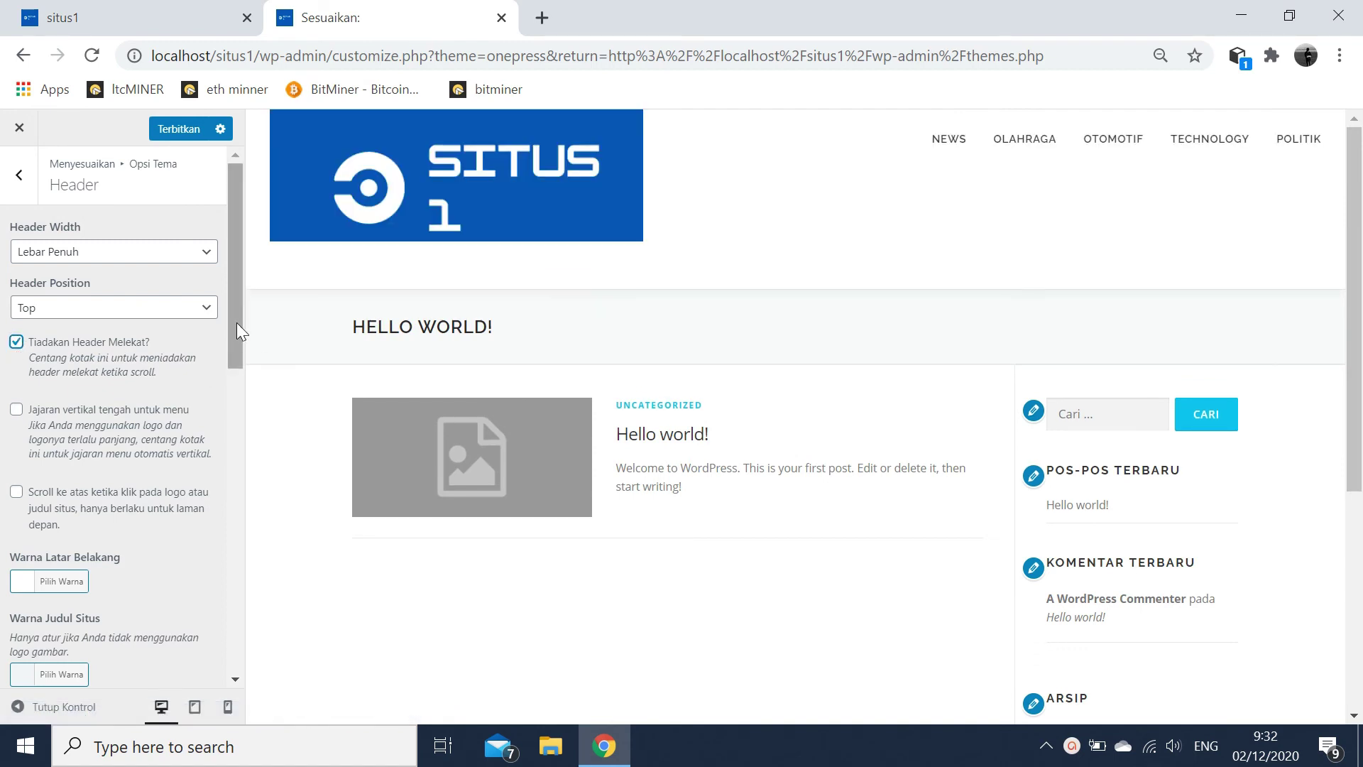
- Review the remaining Header options, publish the customizer changes and return to Opsi Tema
drag(236, 323, 240, 406)
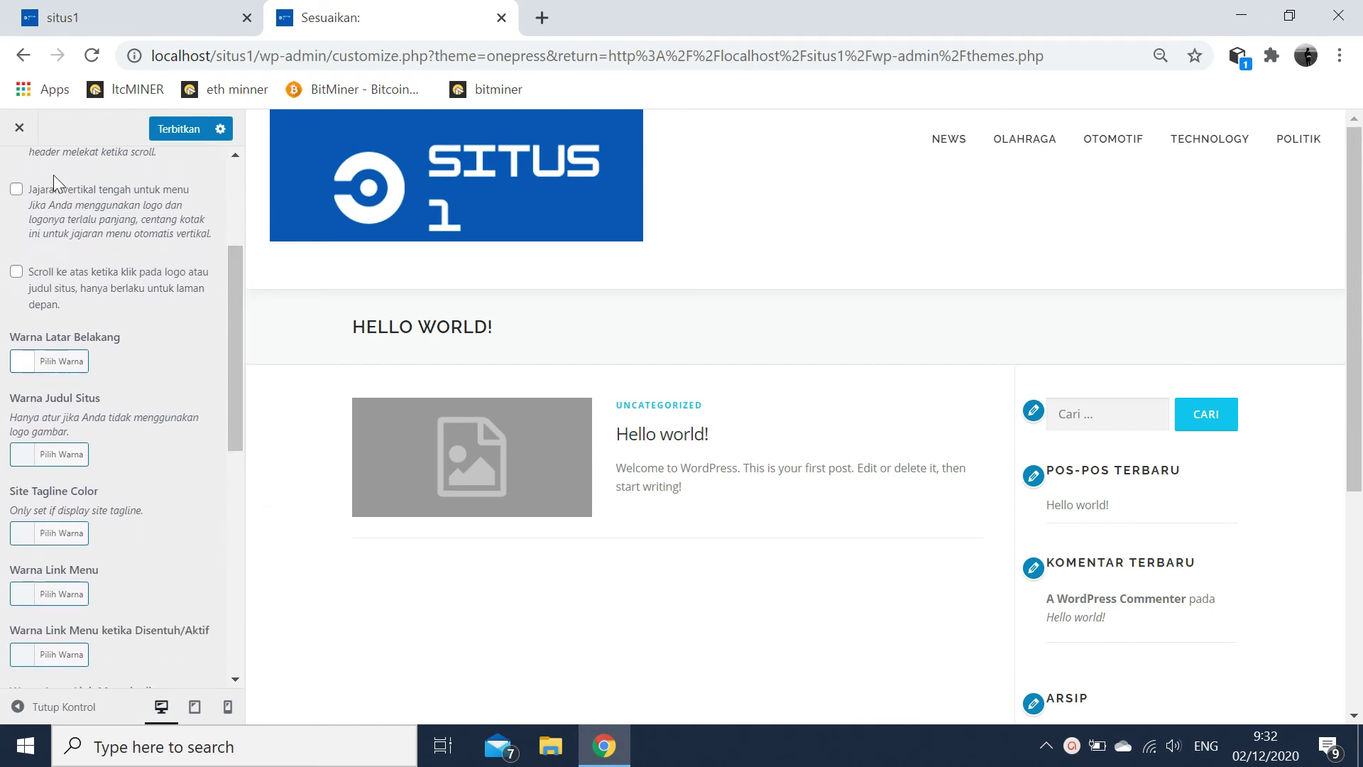
drag(236, 272, 229, 140)
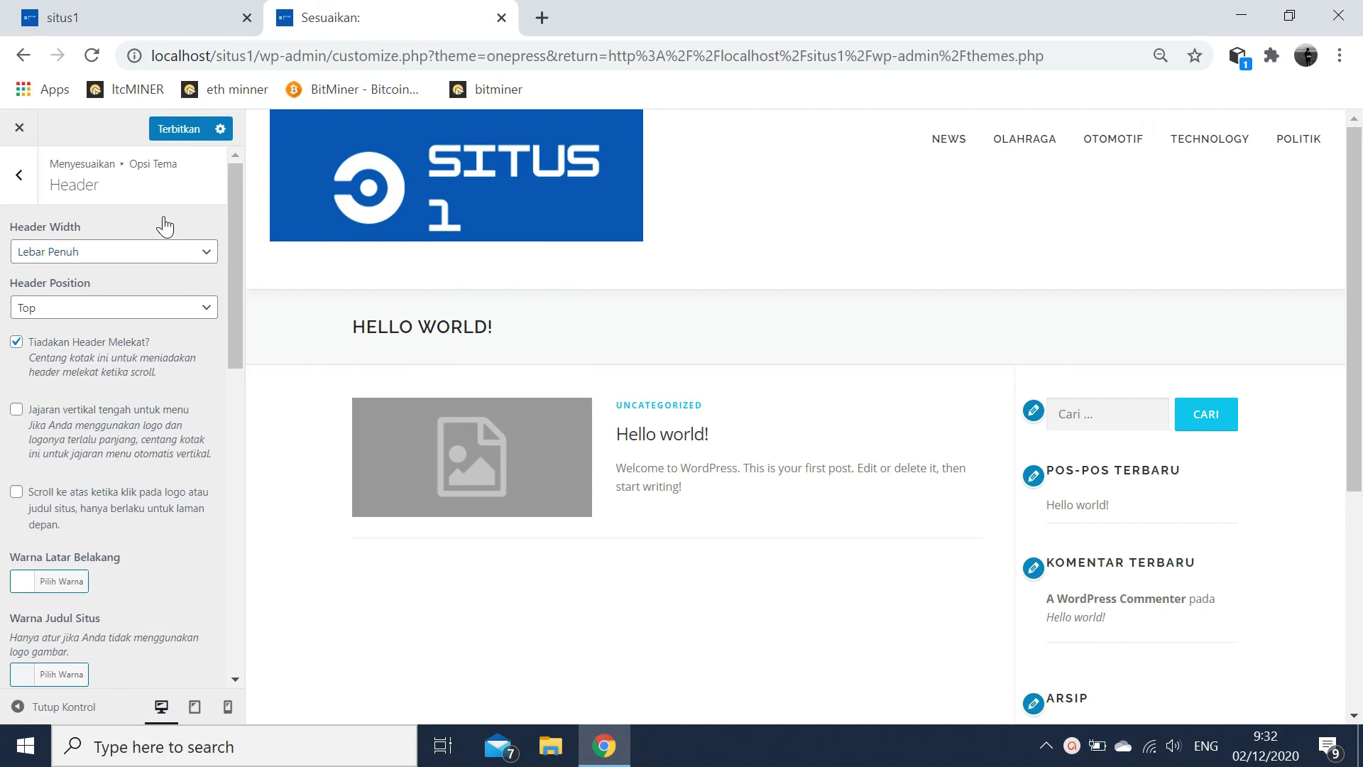
click(177, 133)
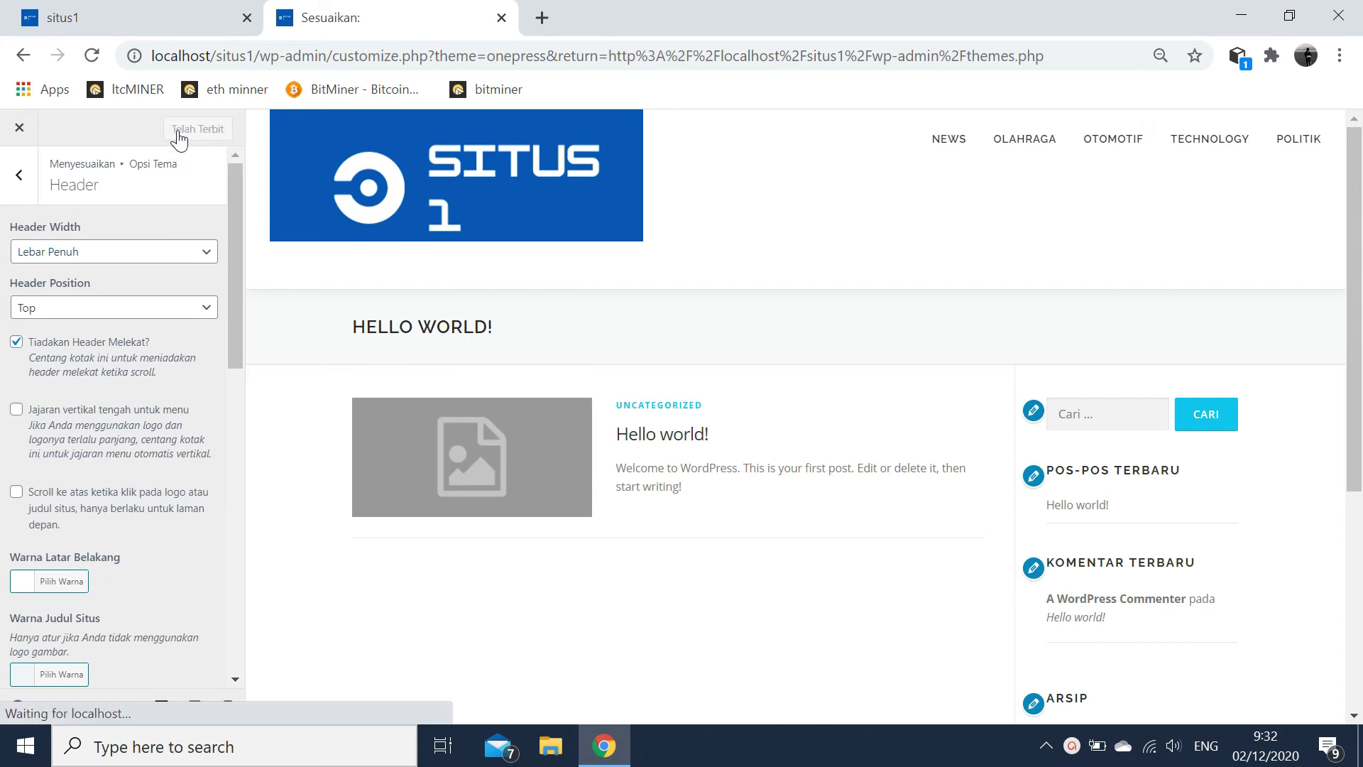
click(23, 179)
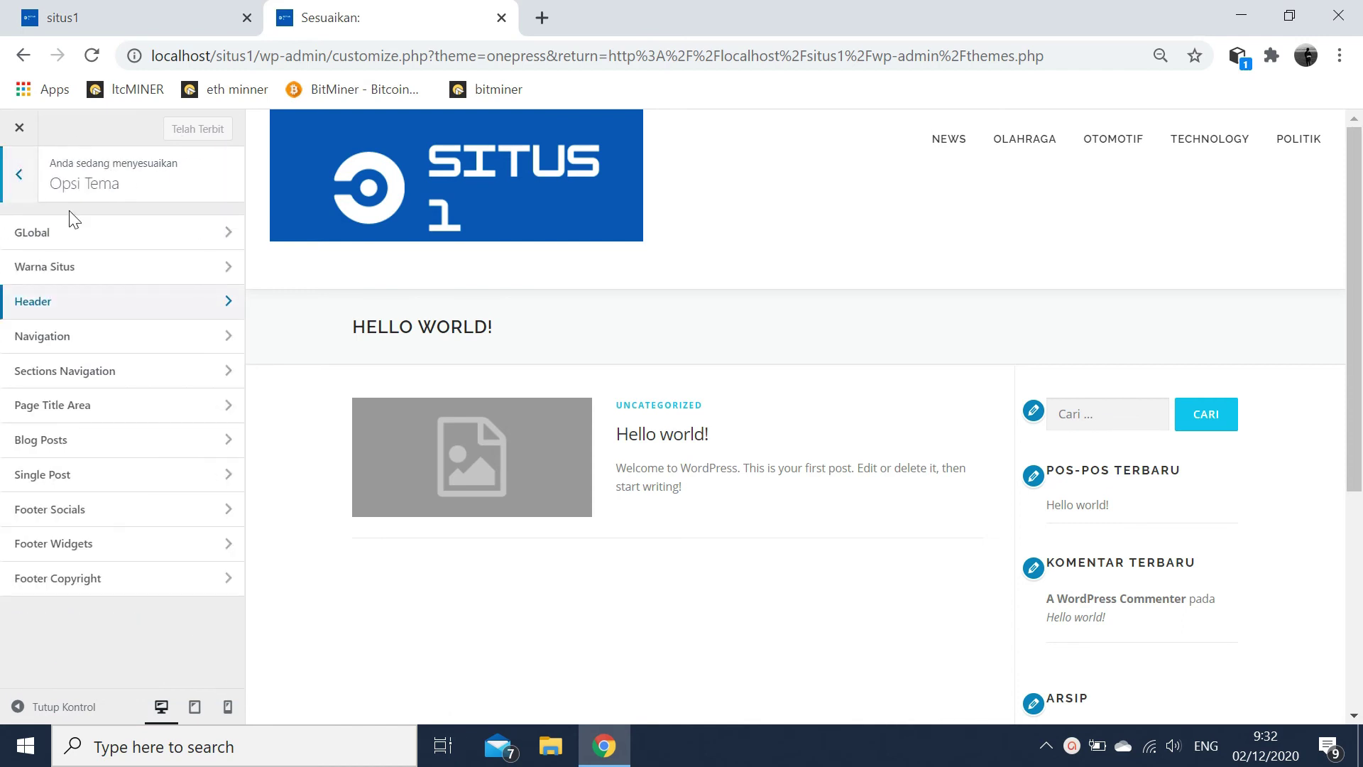
- Examine the Navigation, Sections Navigation, Page Title Area and Blog Posts theme options, and return to the main customizer list
click(63, 340)
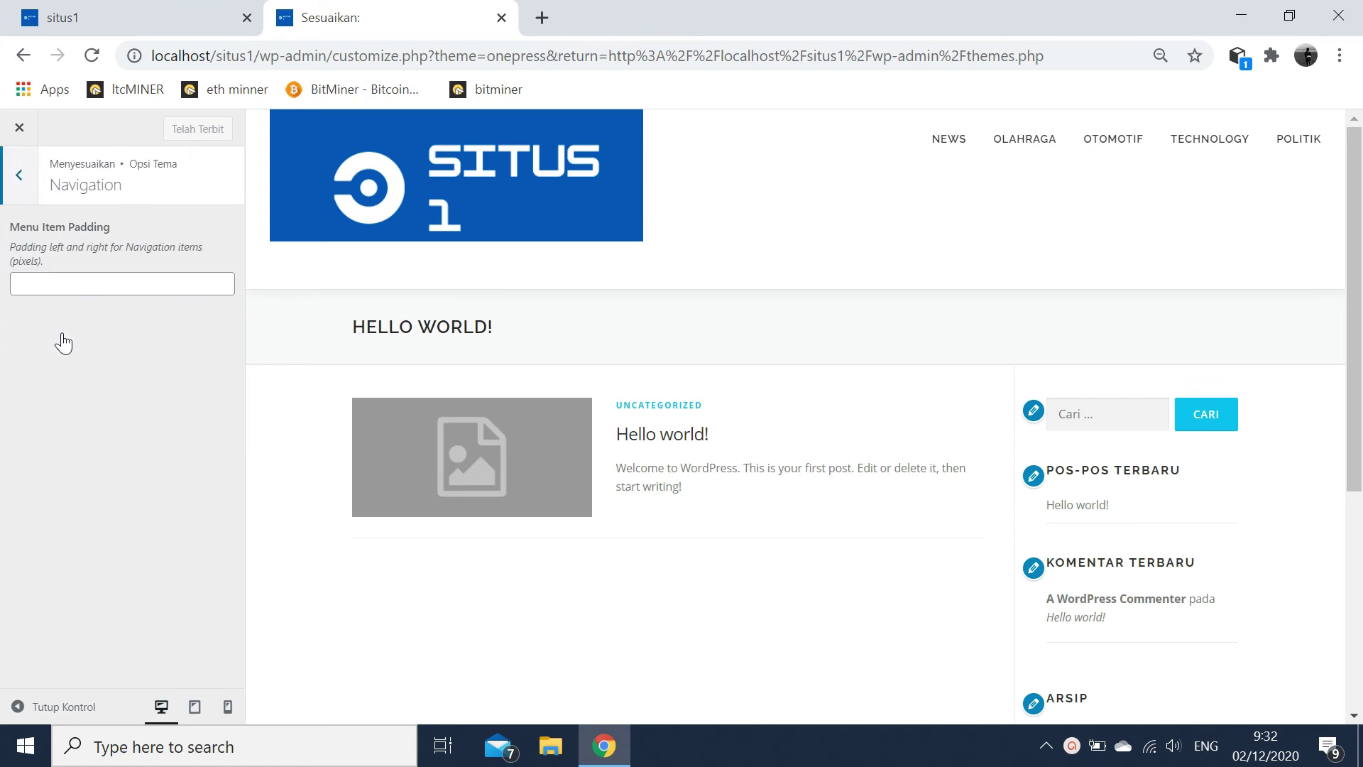
click(20, 174)
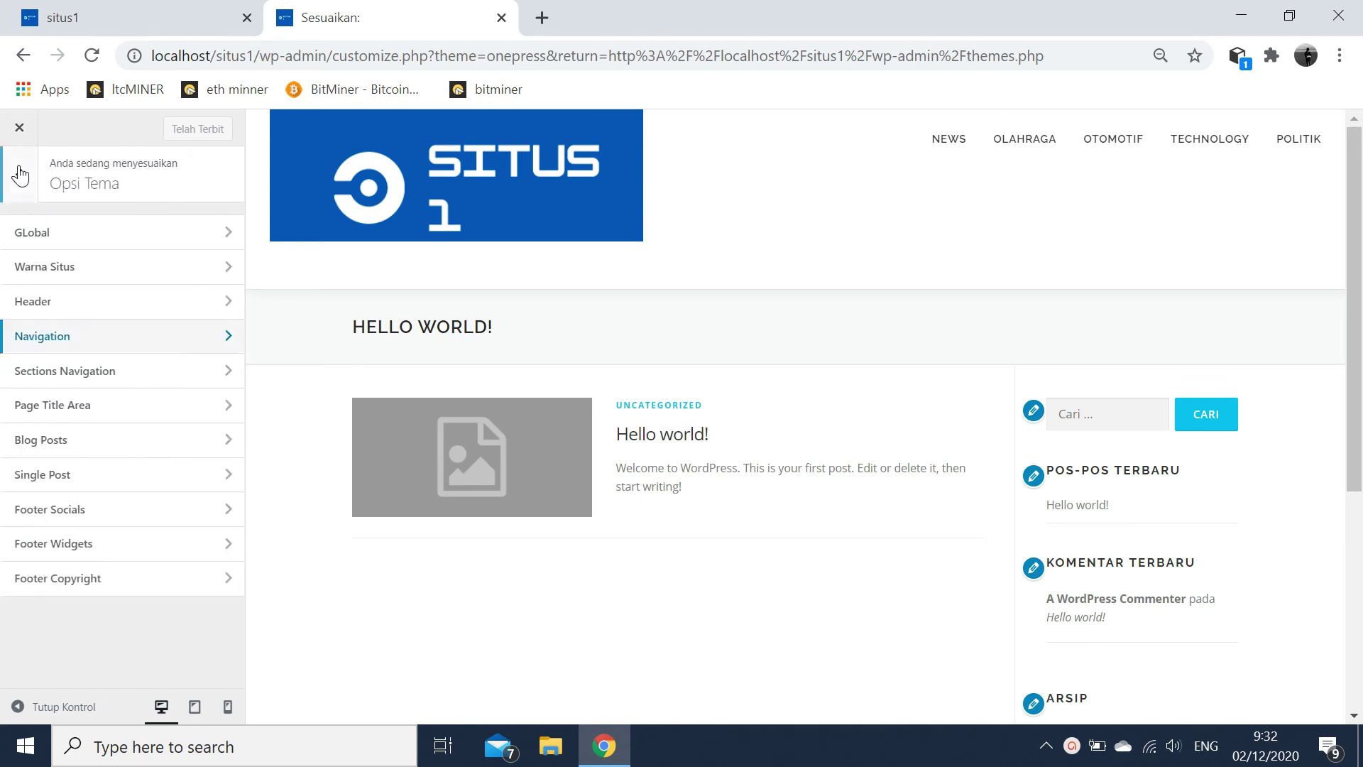
click(54, 388)
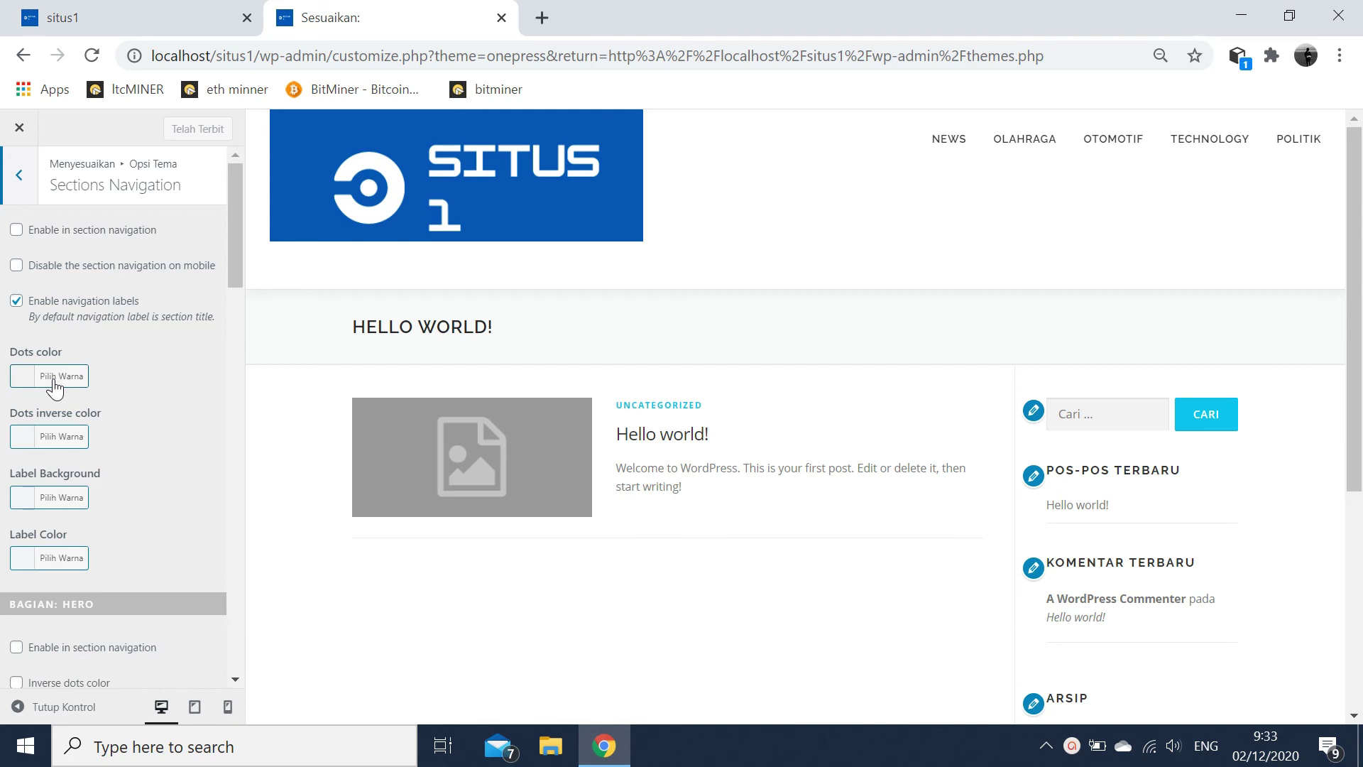
click(20, 190)
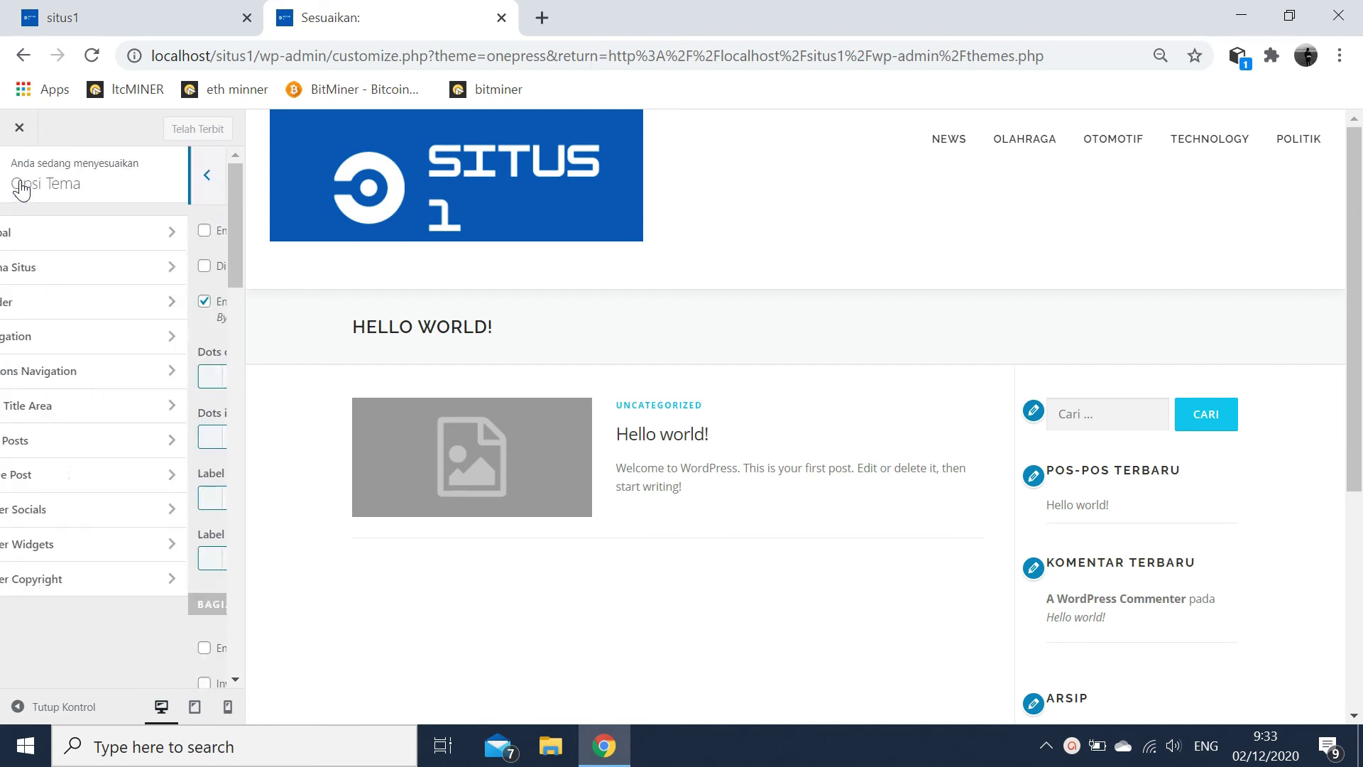
click(35, 408)
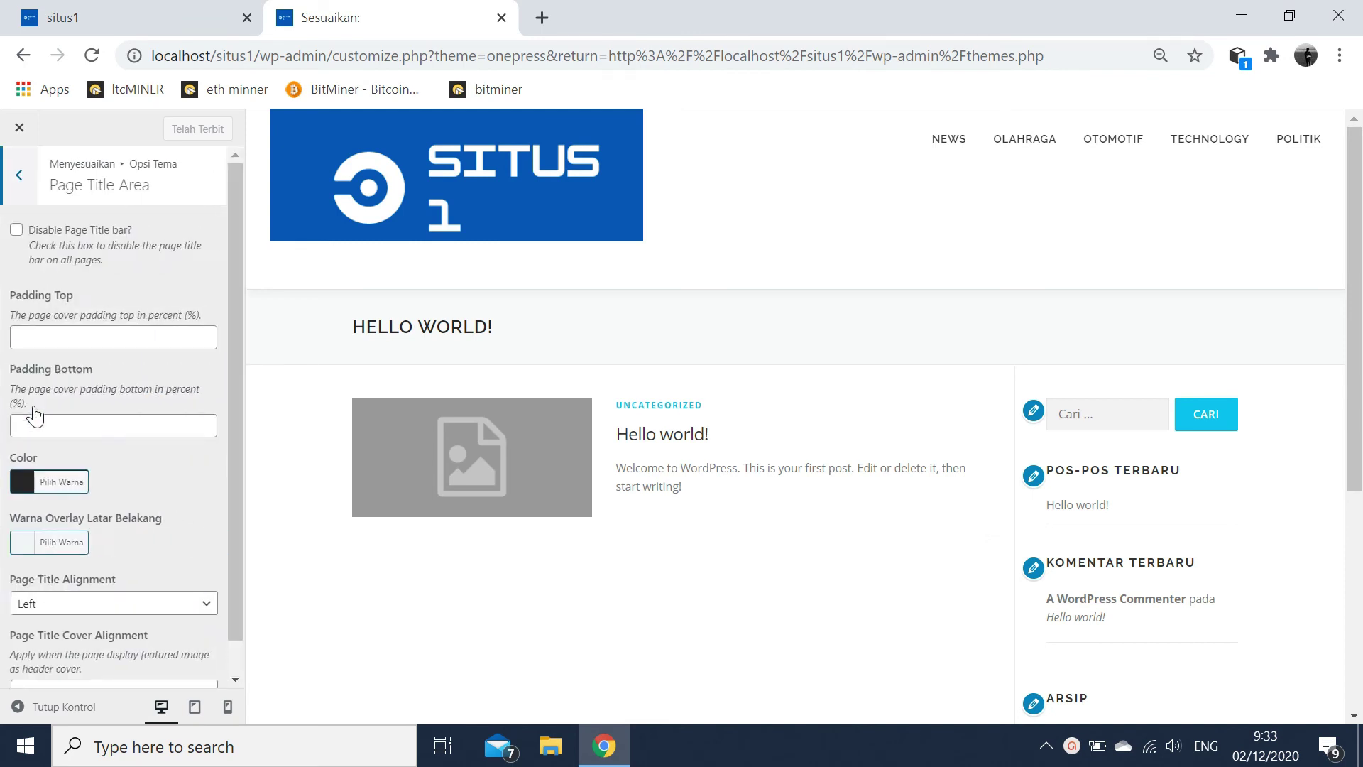
click(19, 175)
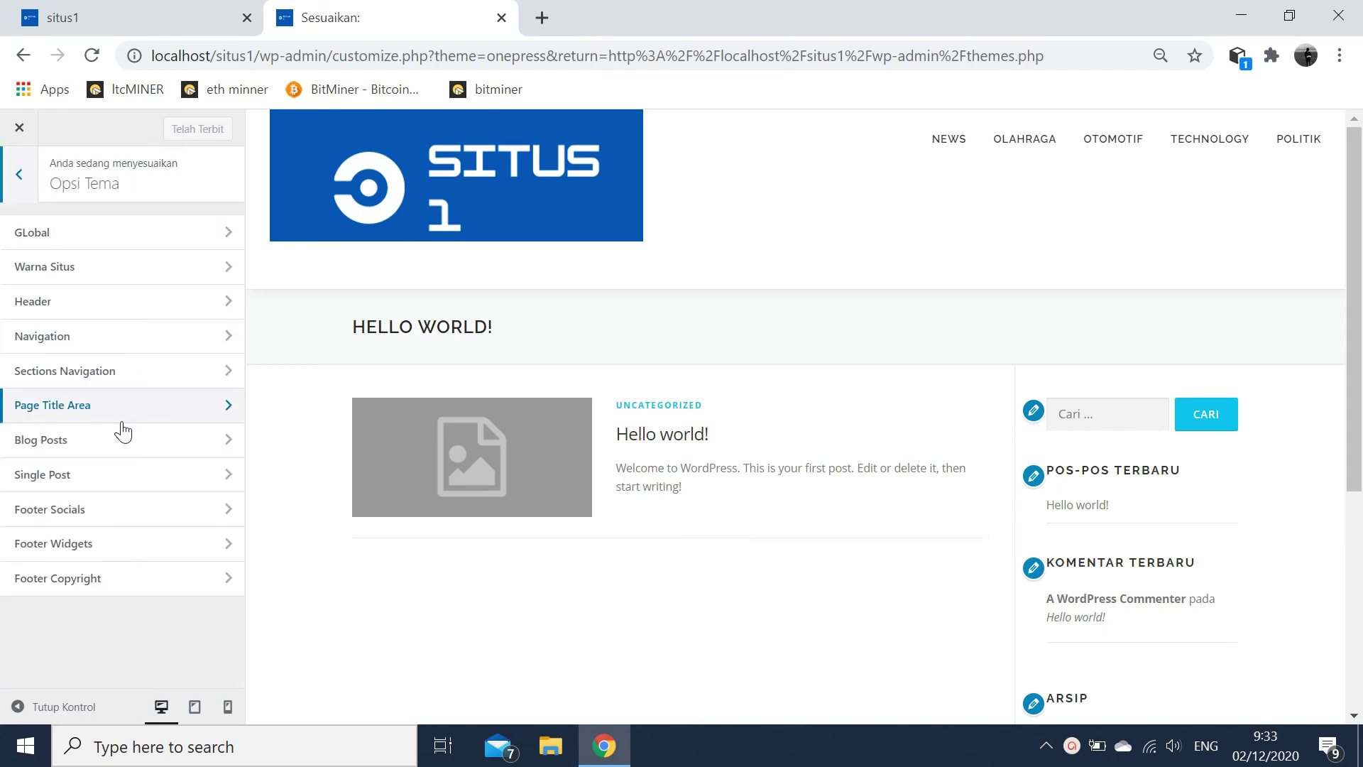
click(121, 451)
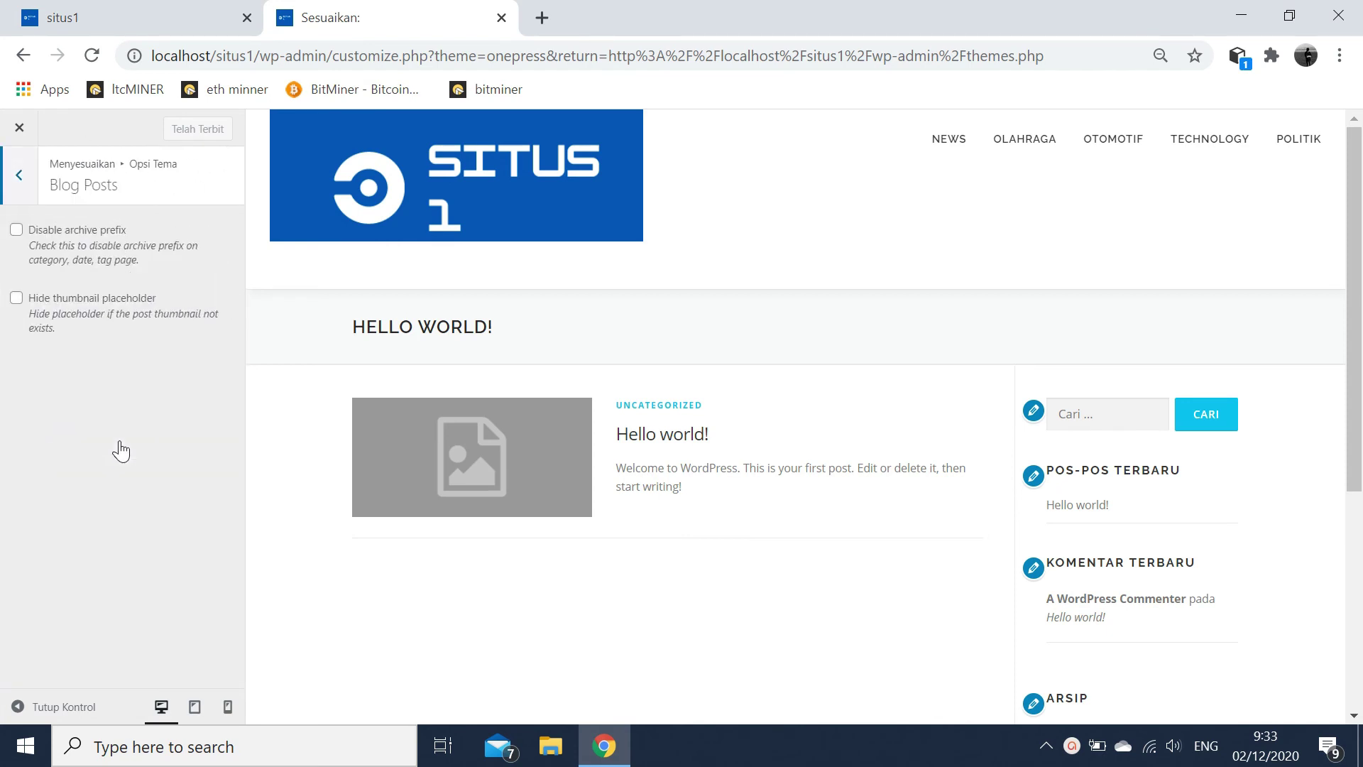
click(16, 181)
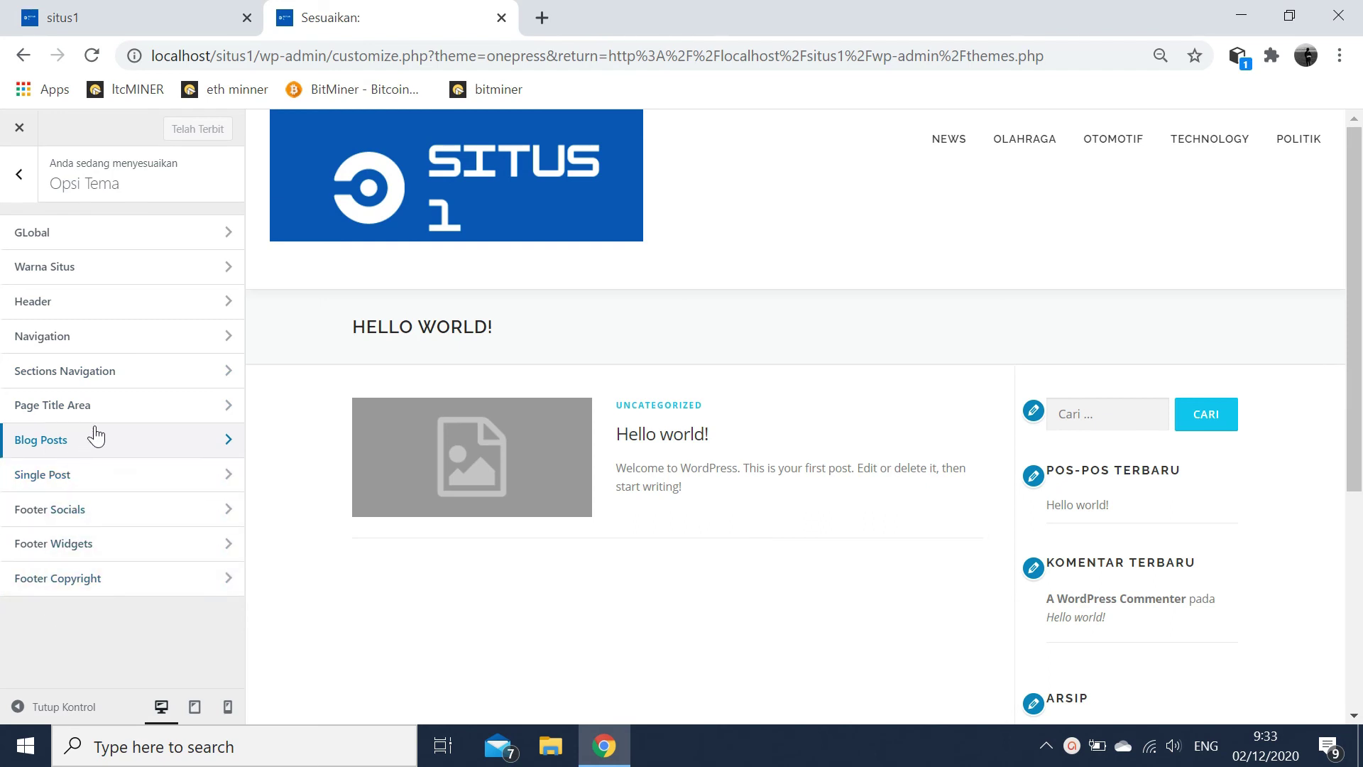
click(20, 175)
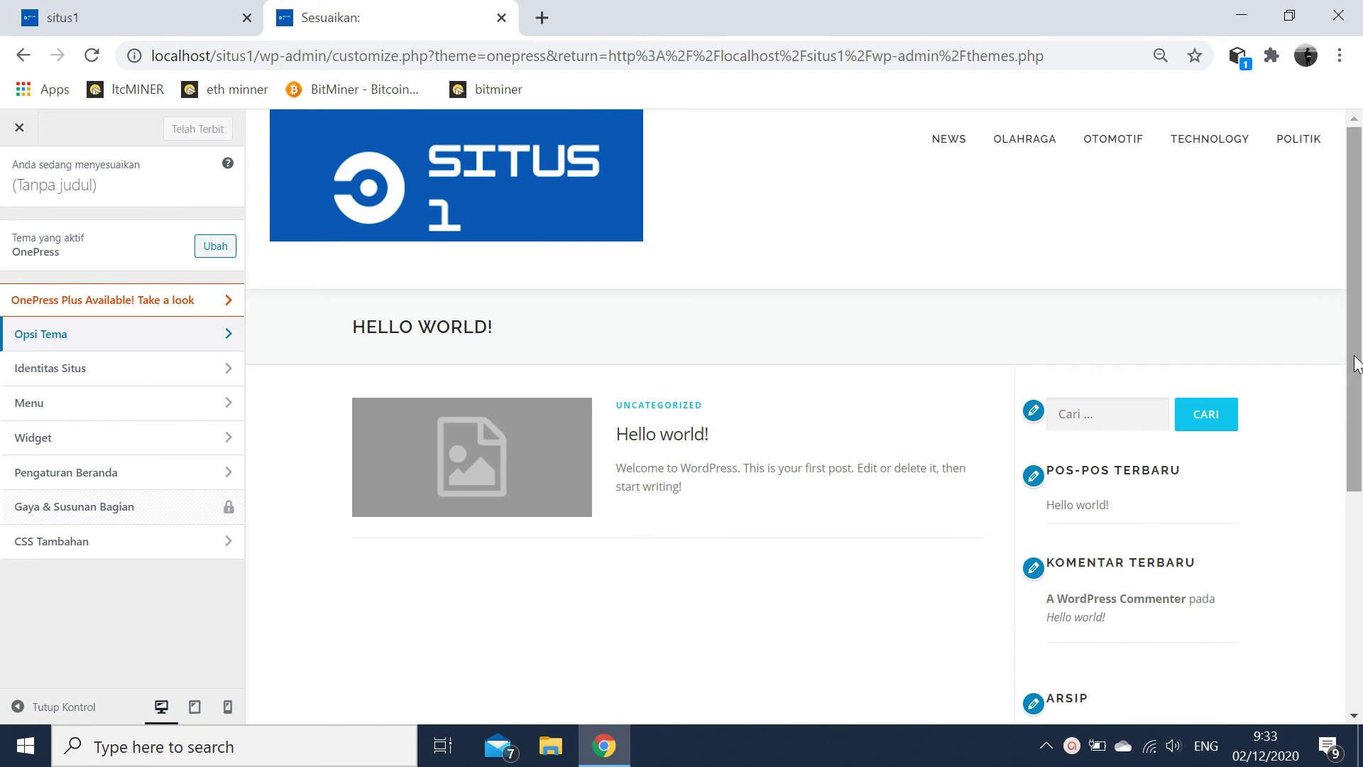
- Open the settings of the Meta widget in the Sidebar from the site preview
drag(1351, 367, 1360, 568)
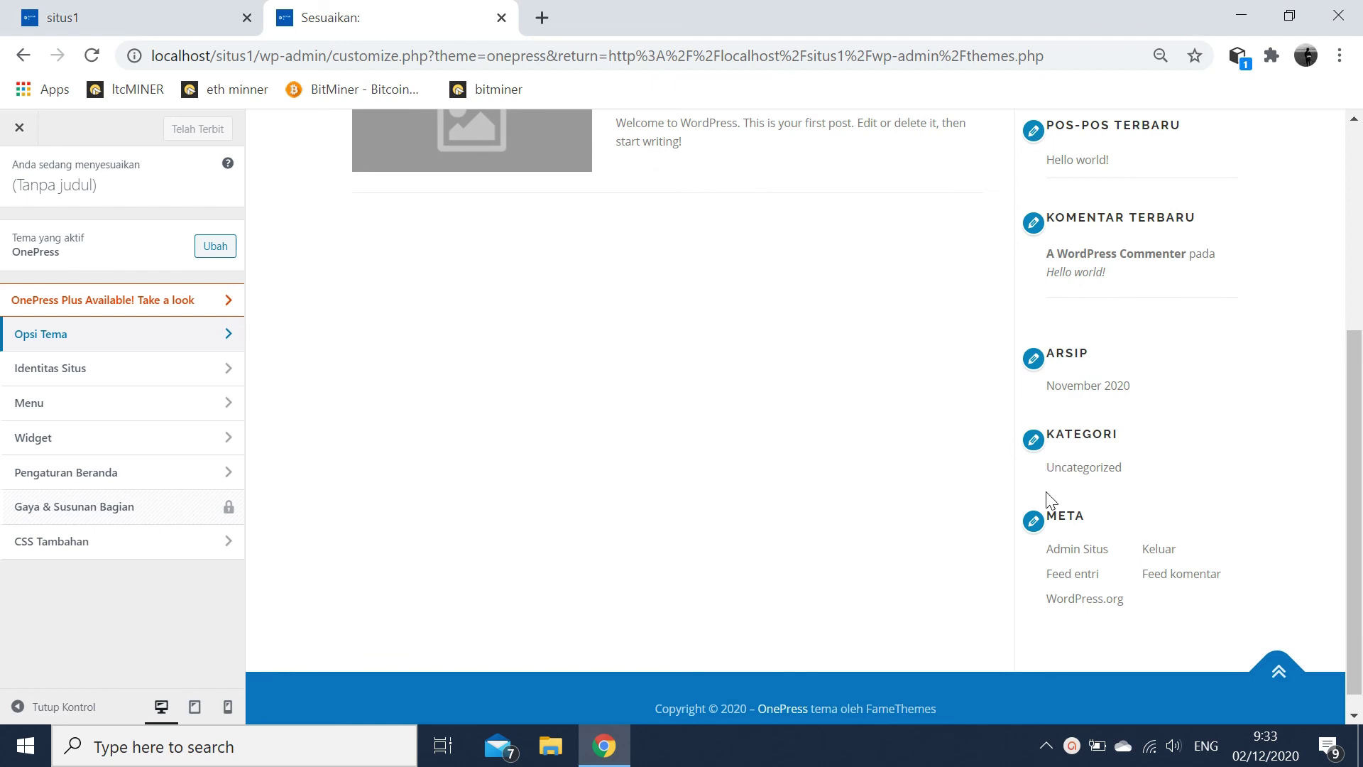
click(1036, 524)
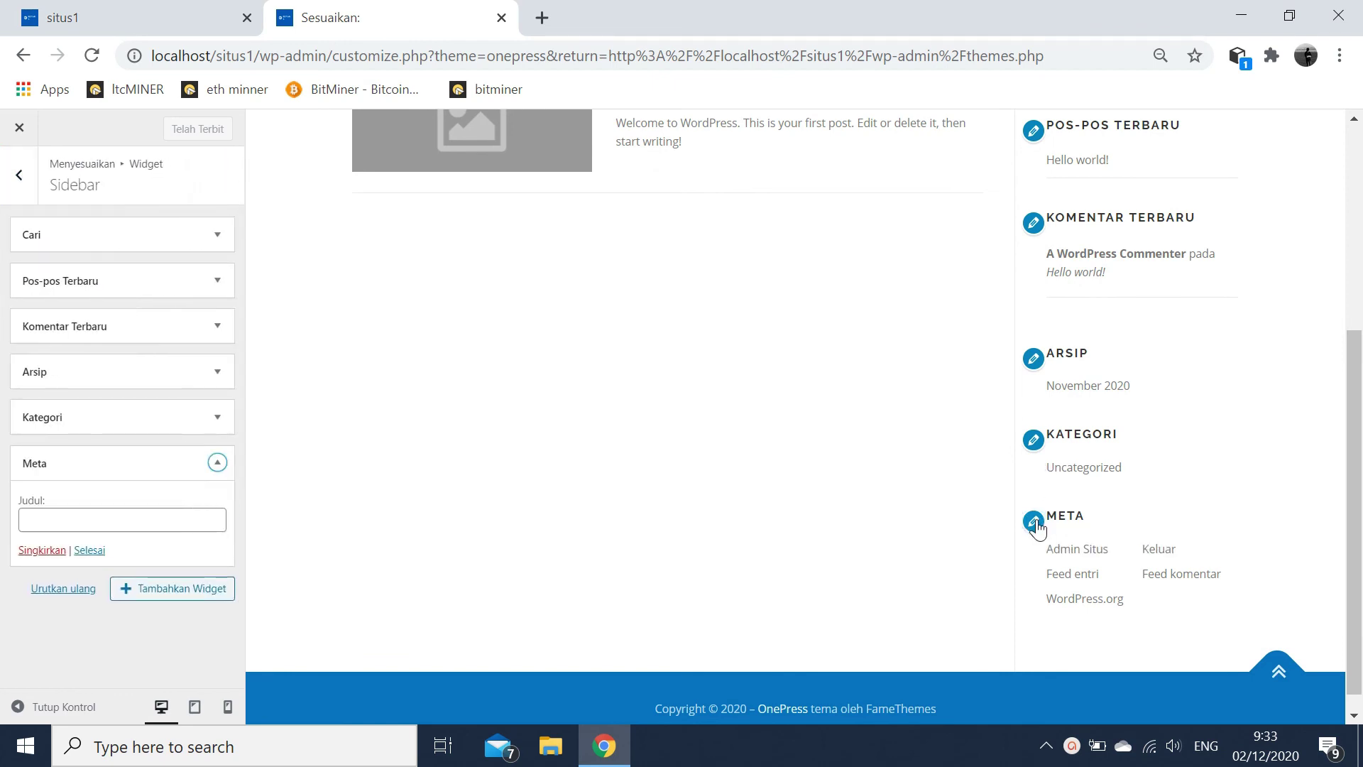
click(71, 470)
click(70, 469)
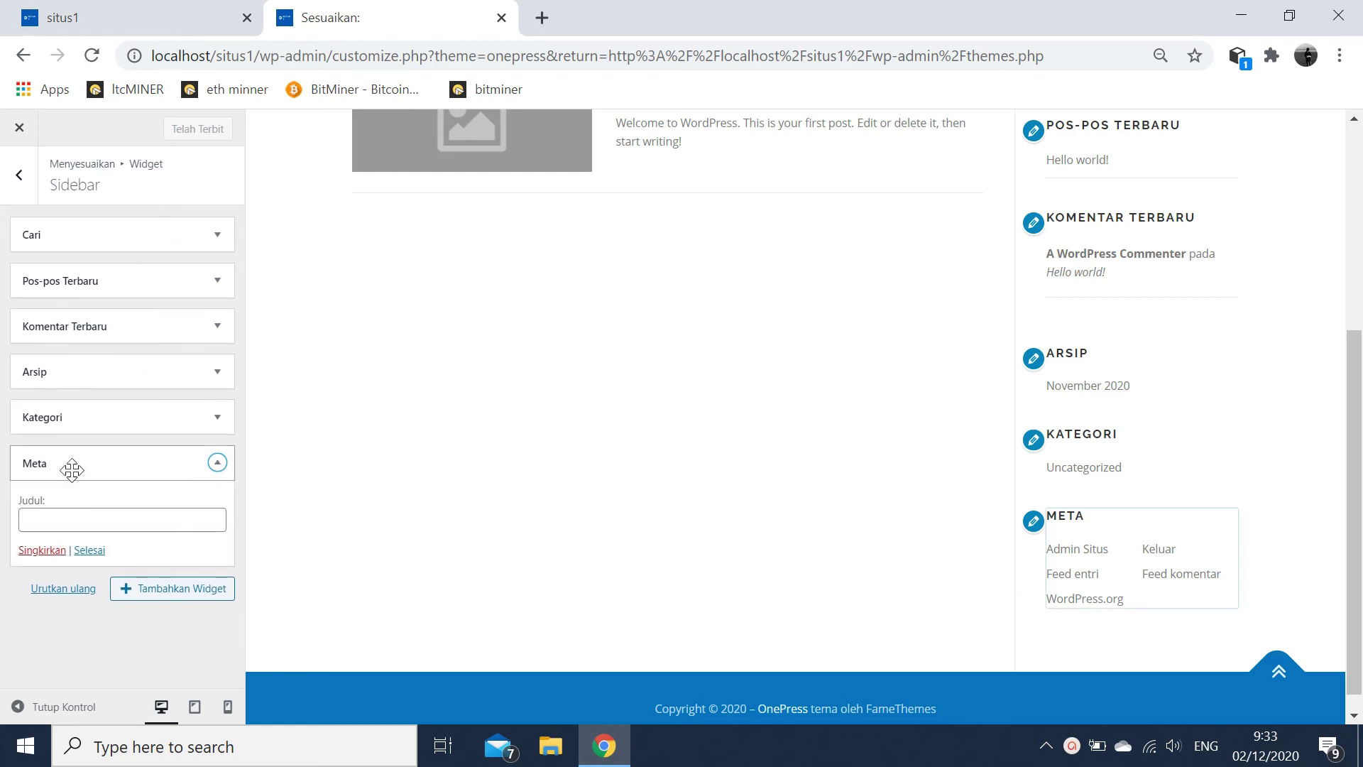
- Remove the Meta widget from the Sidebar widget area
click(41, 522)
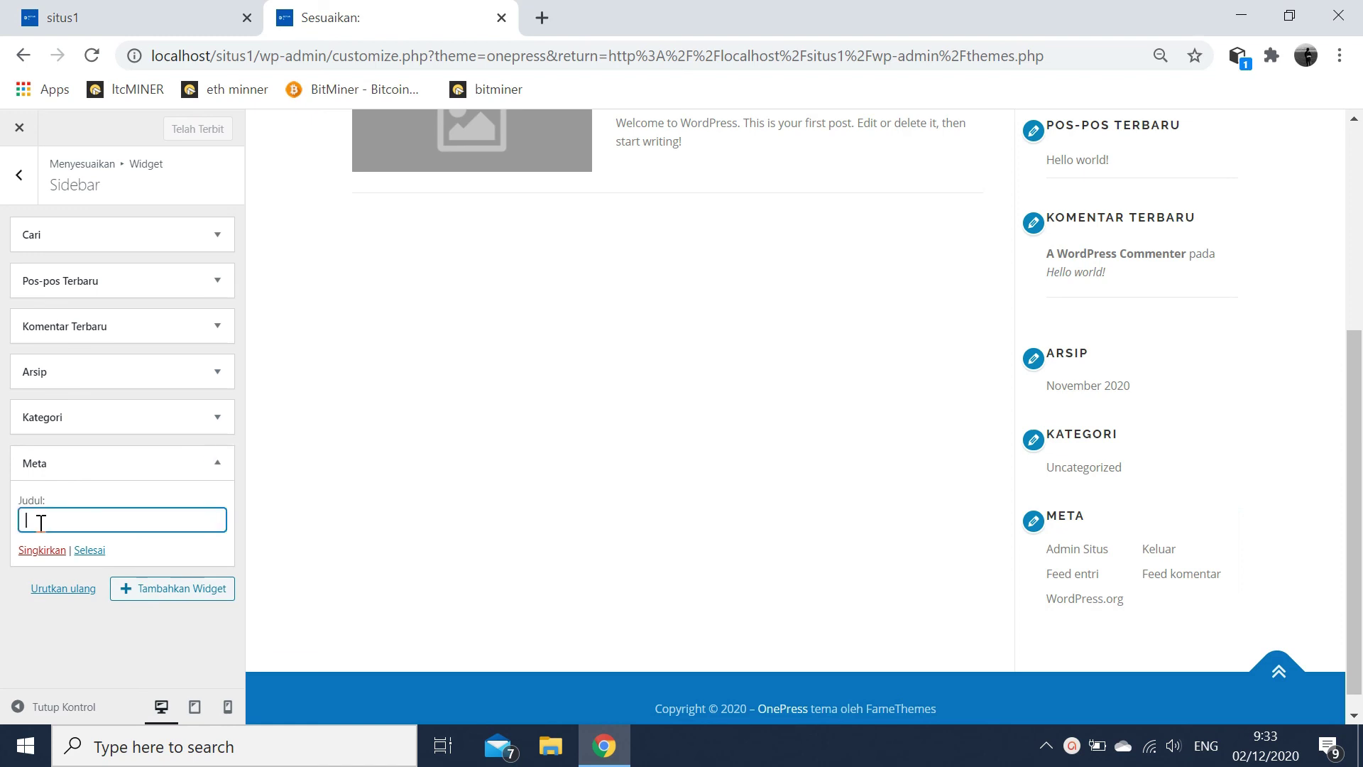
click(218, 465)
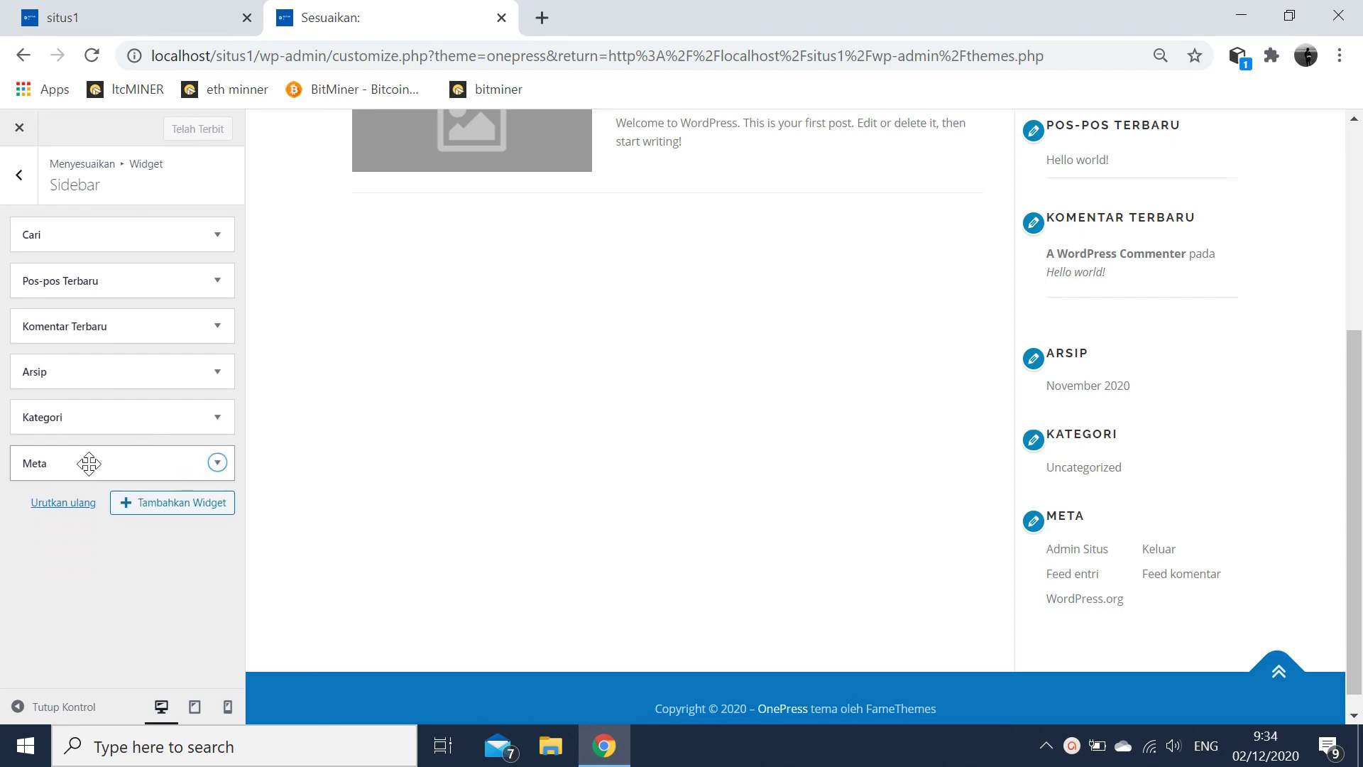
click(46, 464)
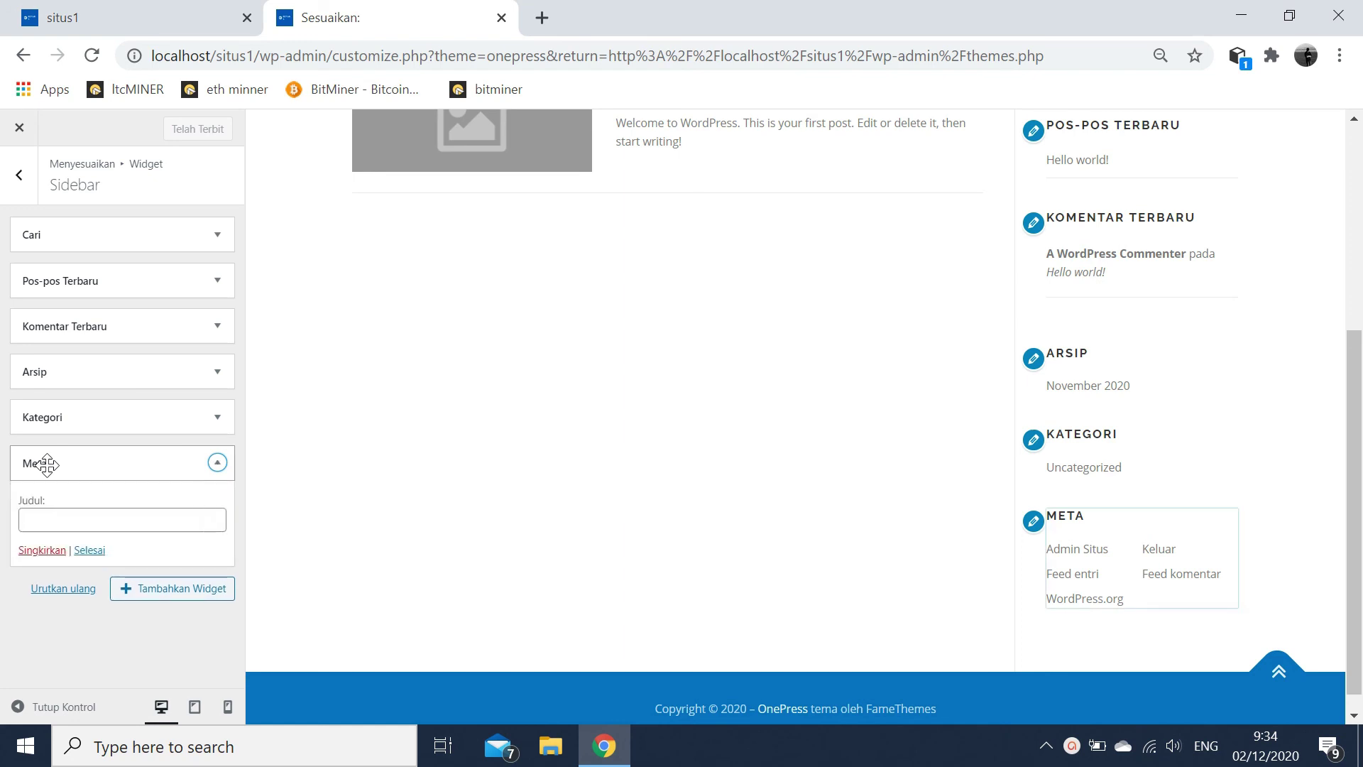
click(36, 552)
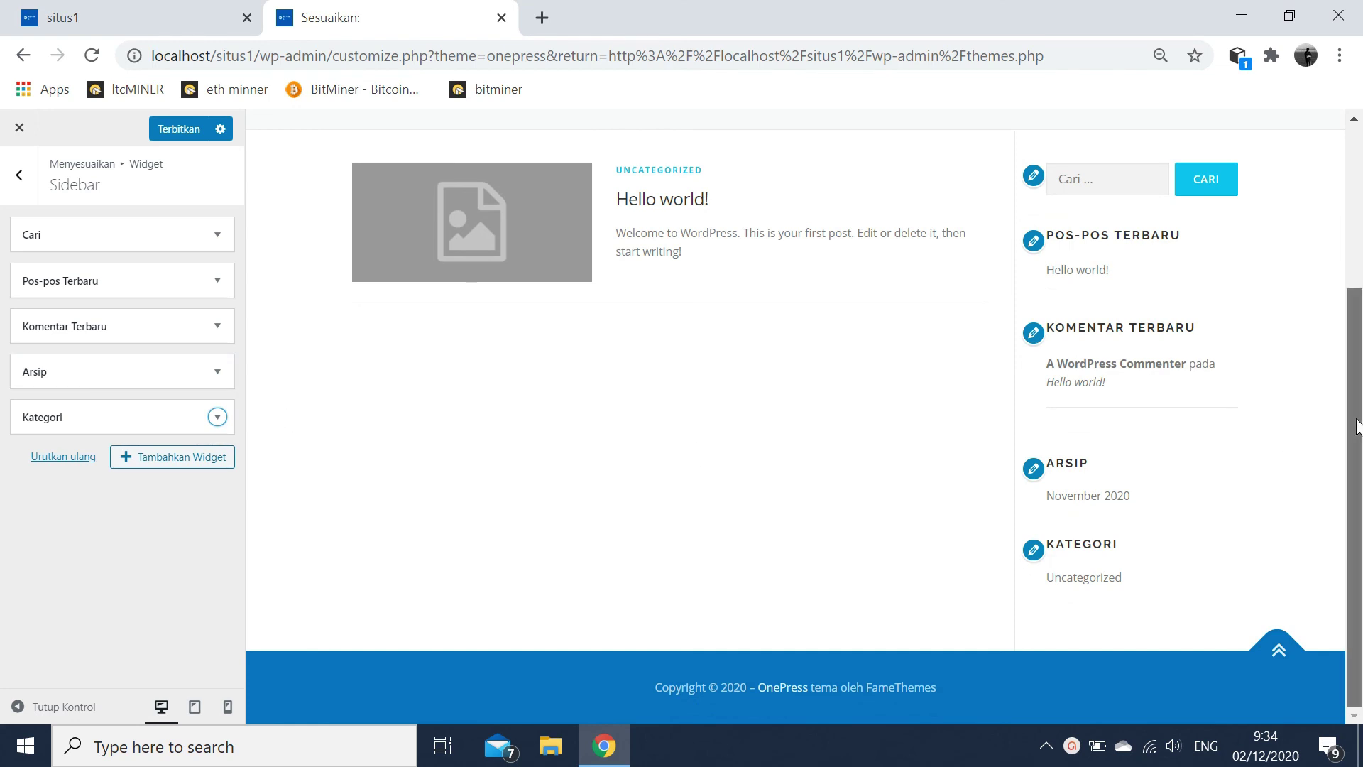
scroll(1356, 427, up, 1)
scroll(1357, 426, down, 1)
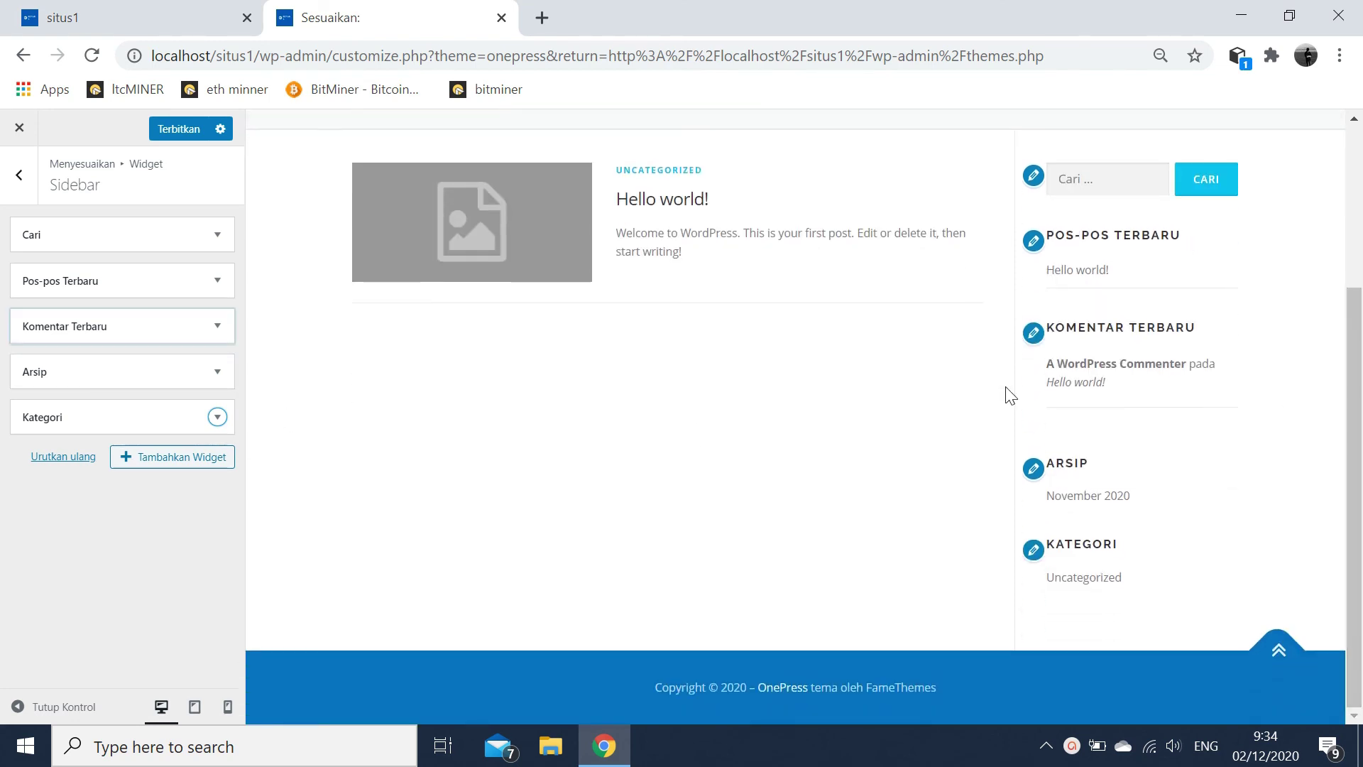
- Add a Kalender widget with no title to the end of the Sidebar and publish the customizer changes
click(151, 458)
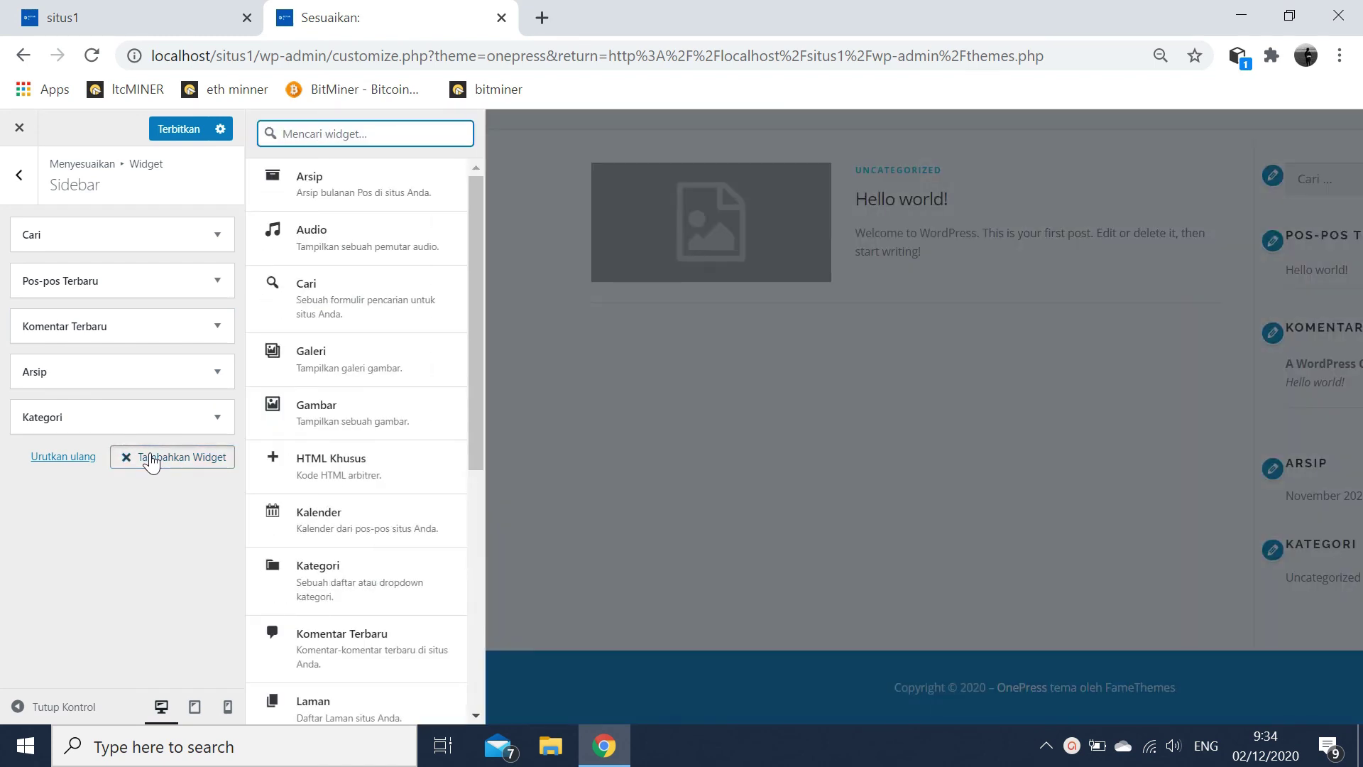
click(336, 526)
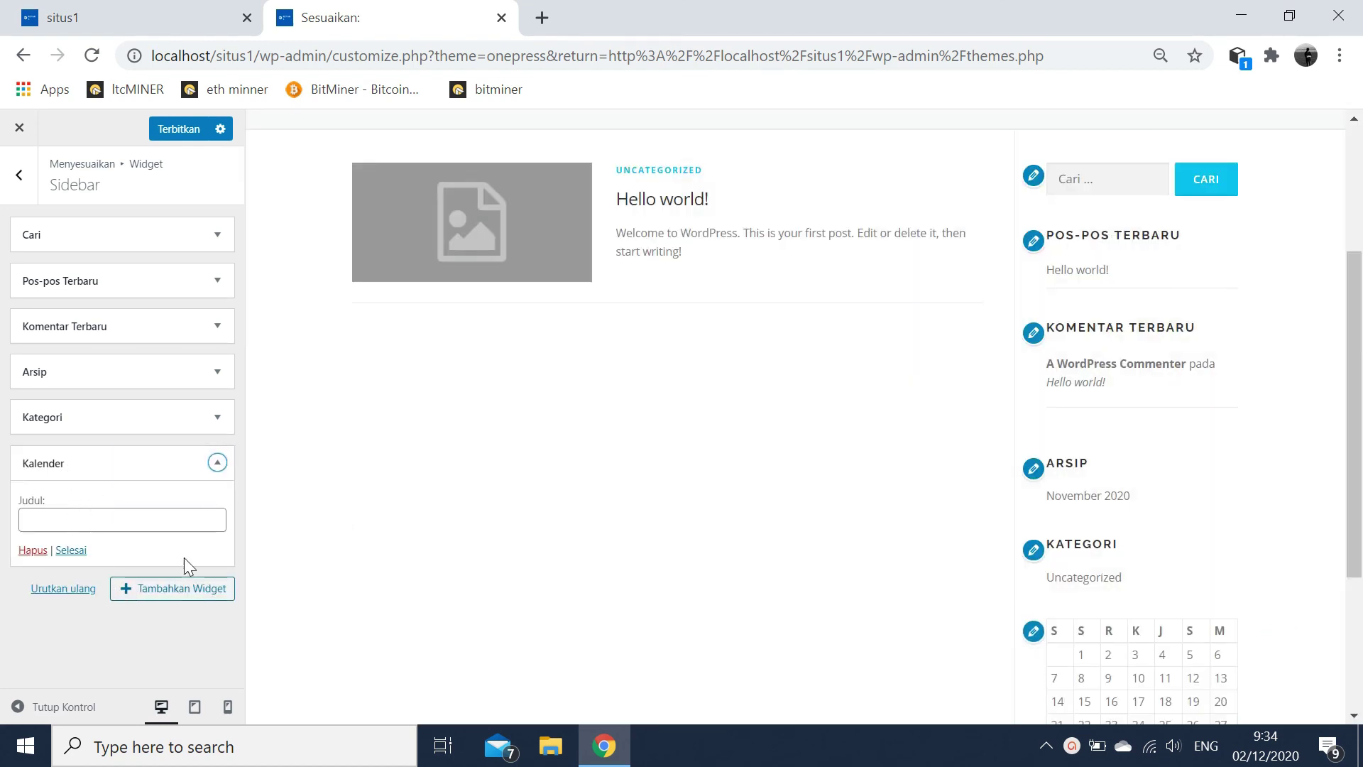
click(218, 463)
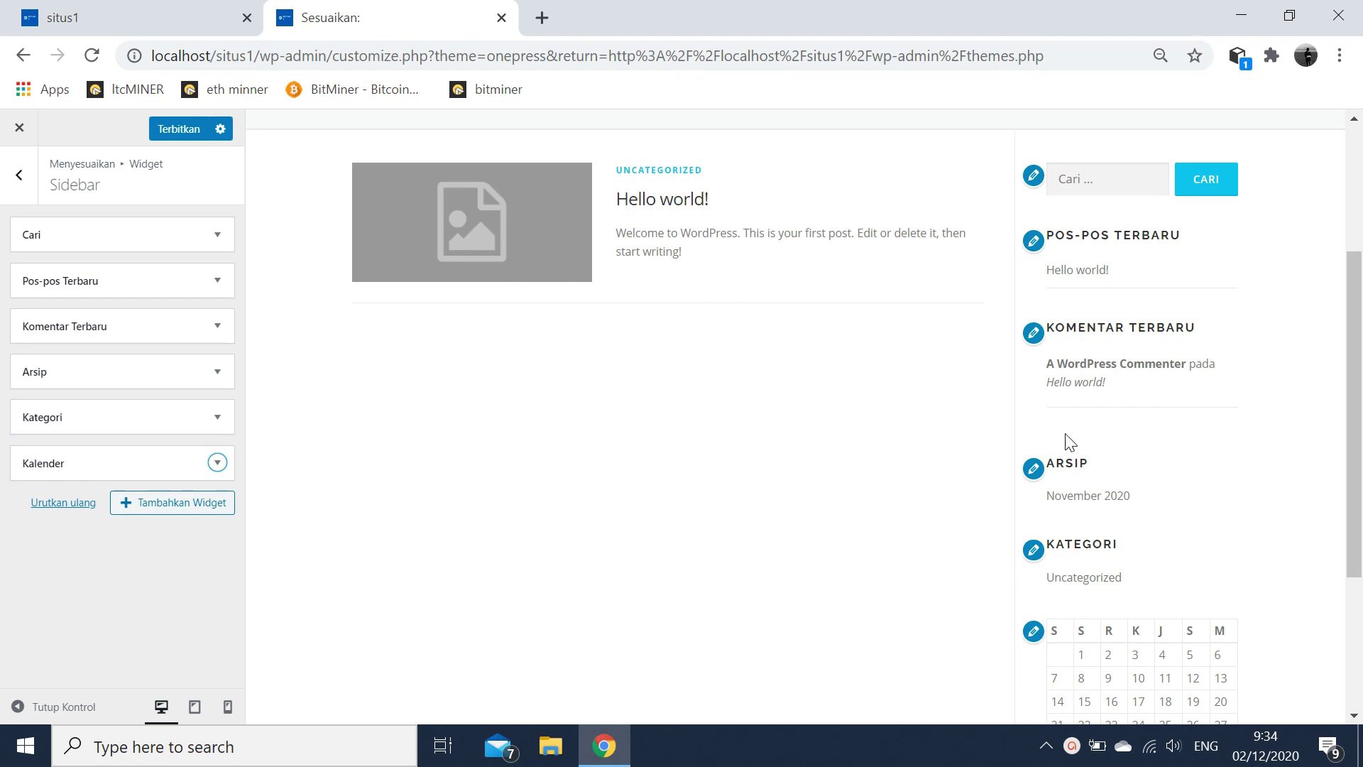
drag(1345, 344, 1356, 14)
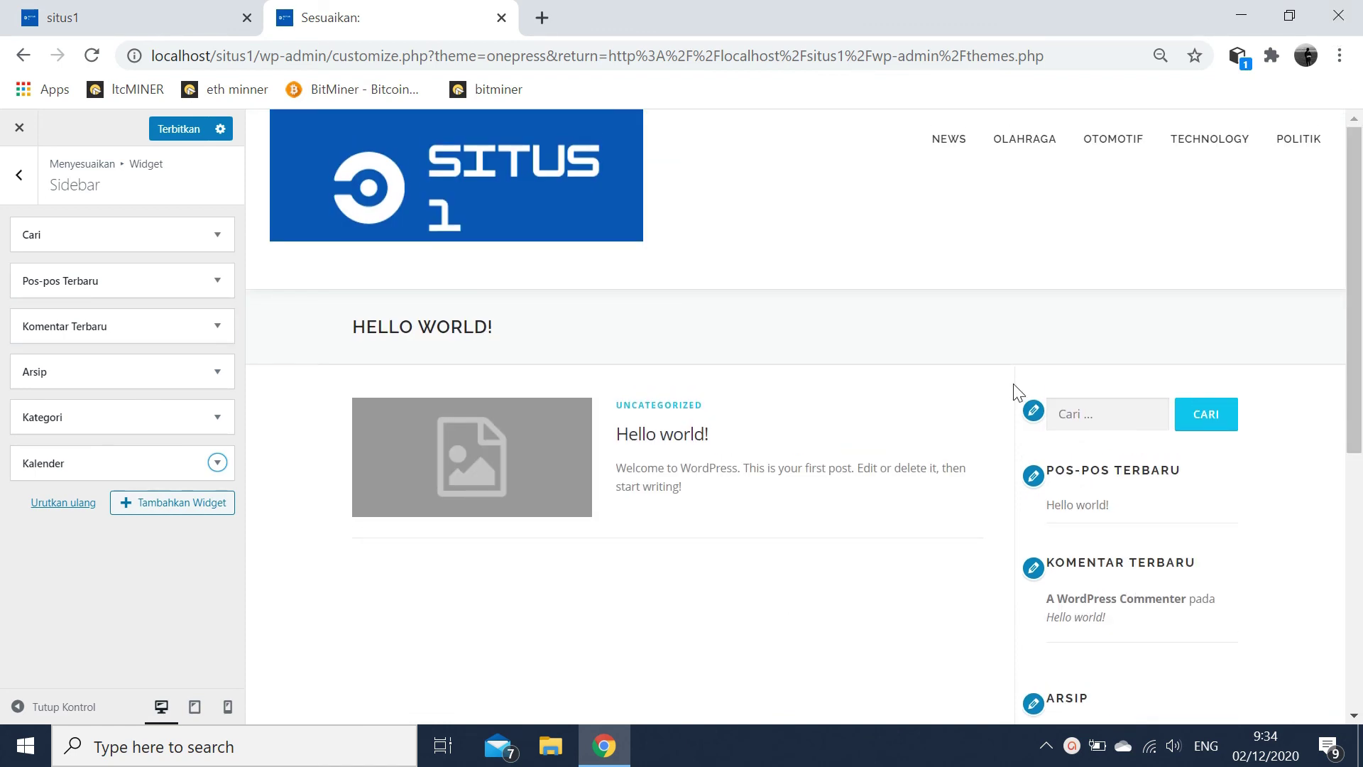
click(178, 130)
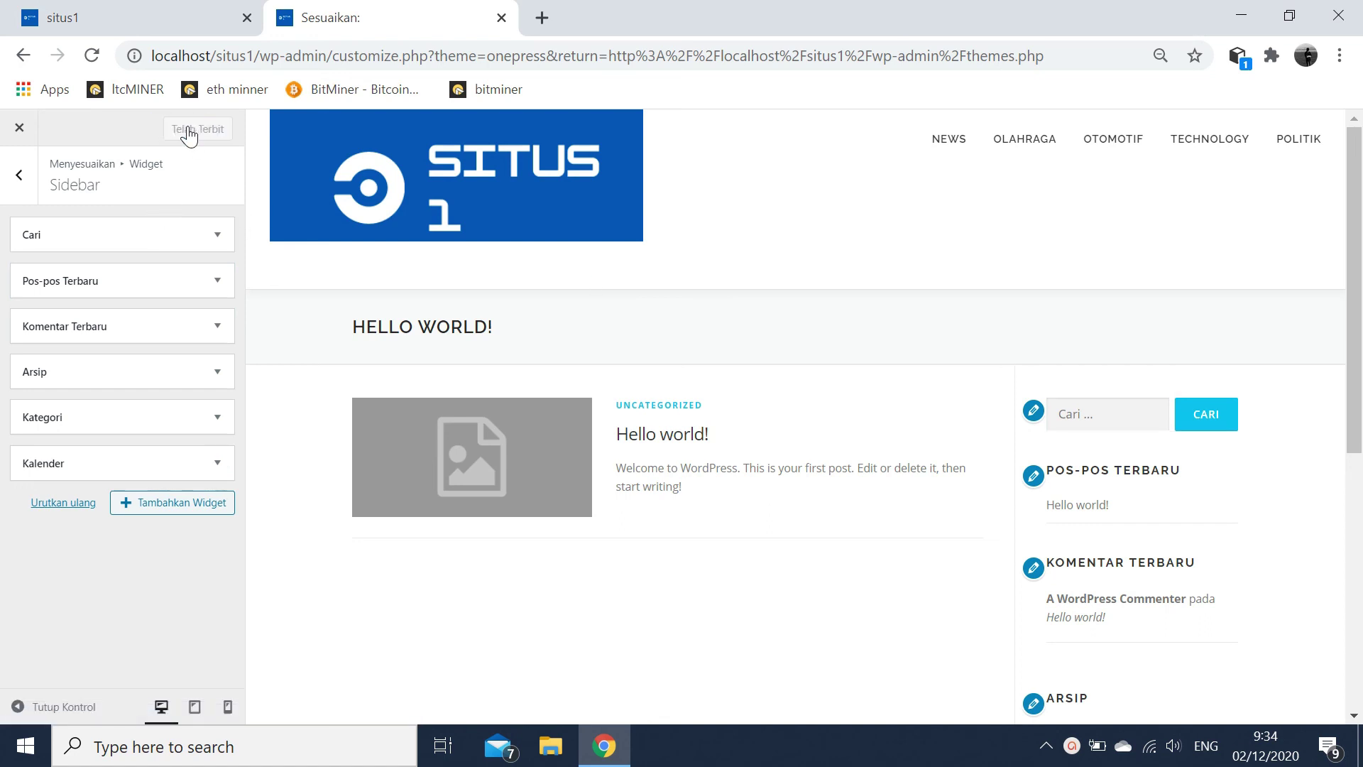
- Reload the live situs1 site and examine its logo, navigation menu and sidebar widgets down to the footer
click(126, 17)
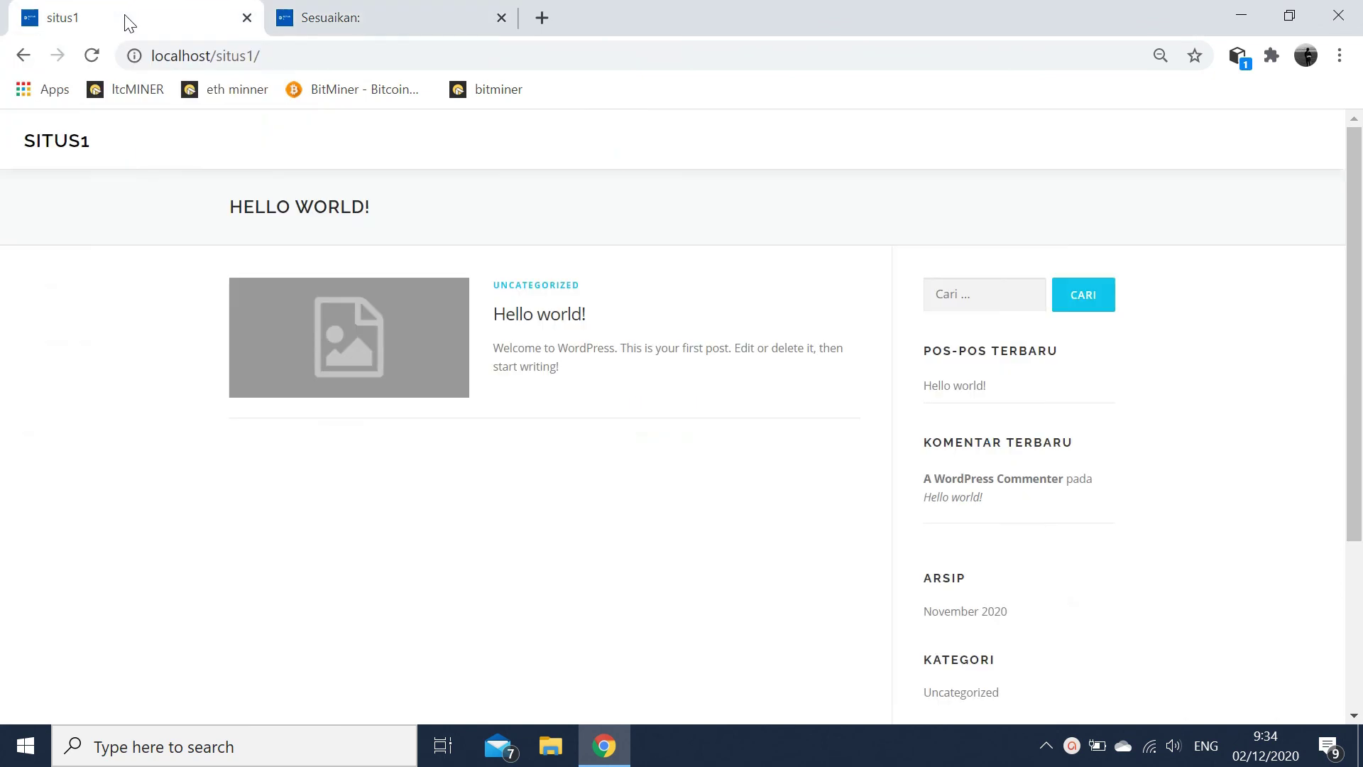
click(93, 56)
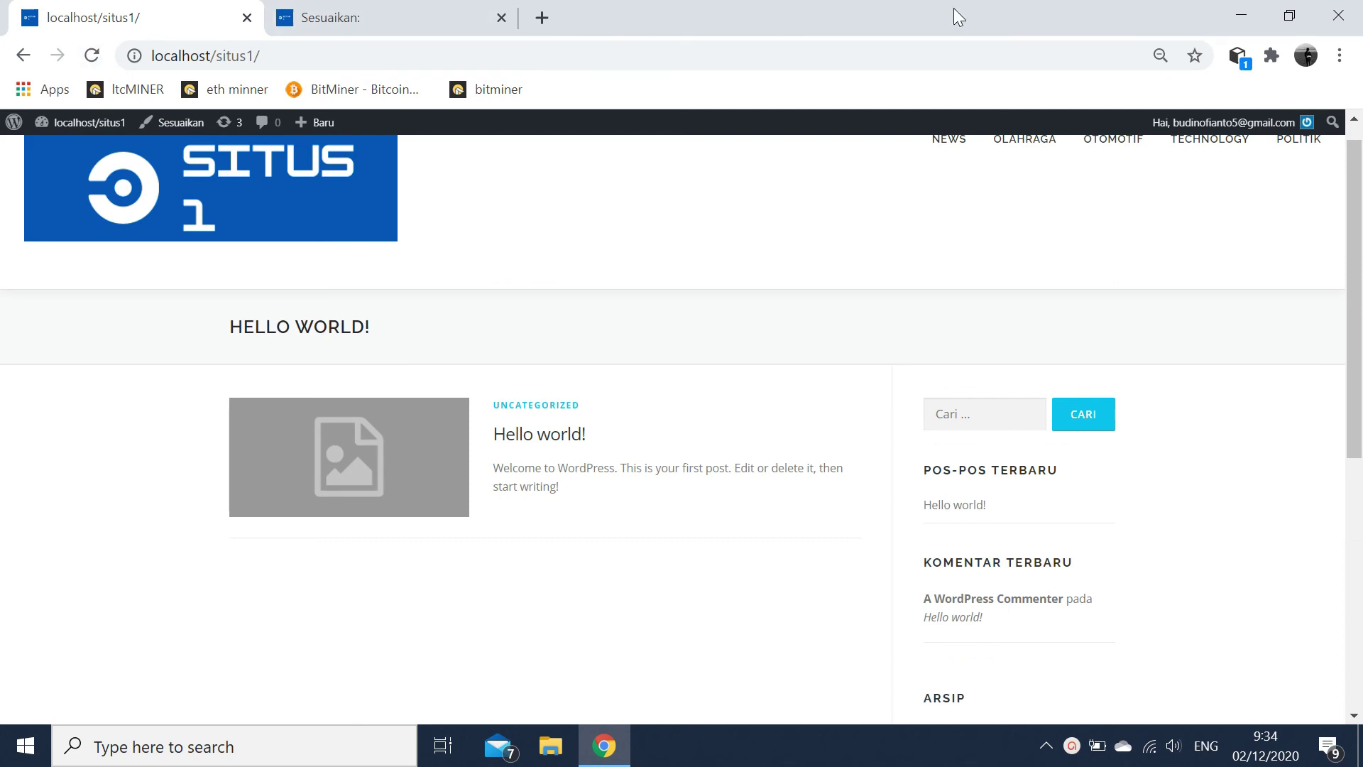
drag(1354, 267, 1357, 195)
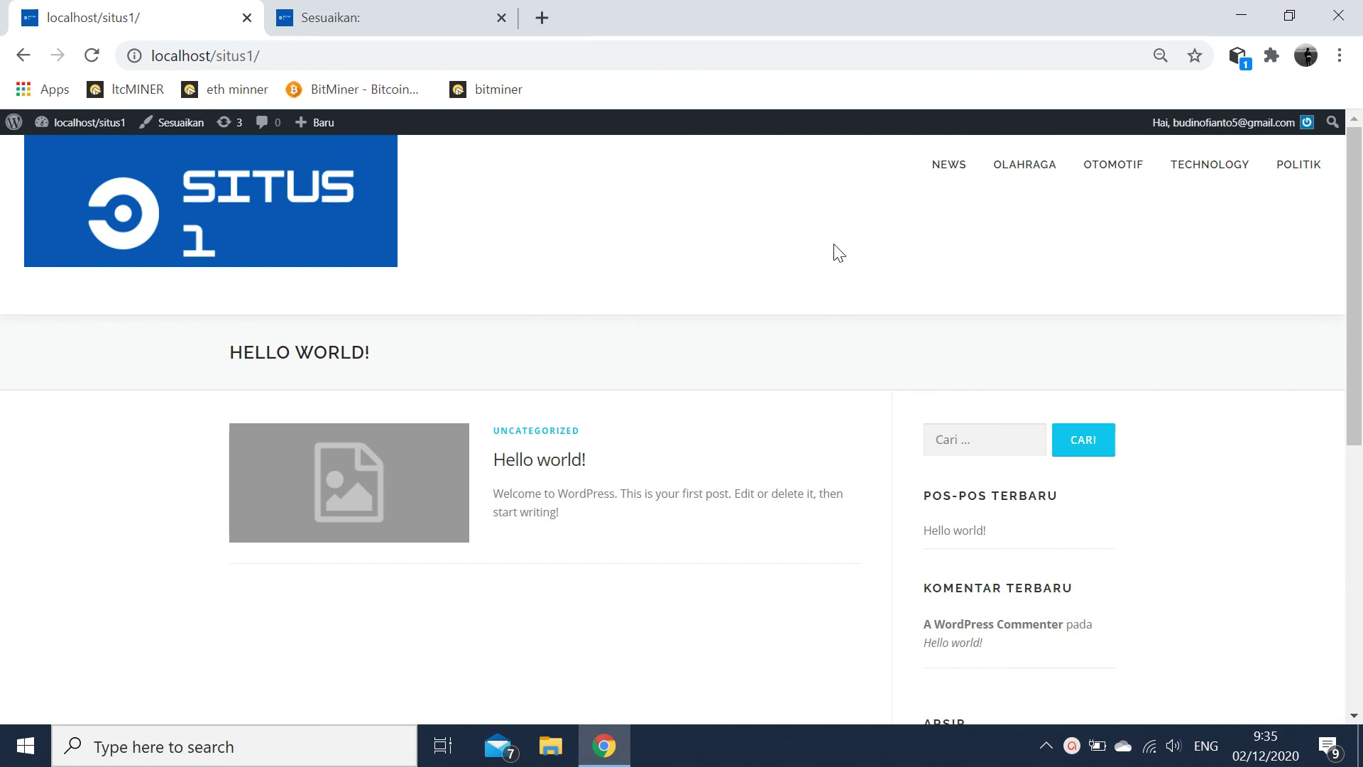
scroll(839, 253, down, 5)
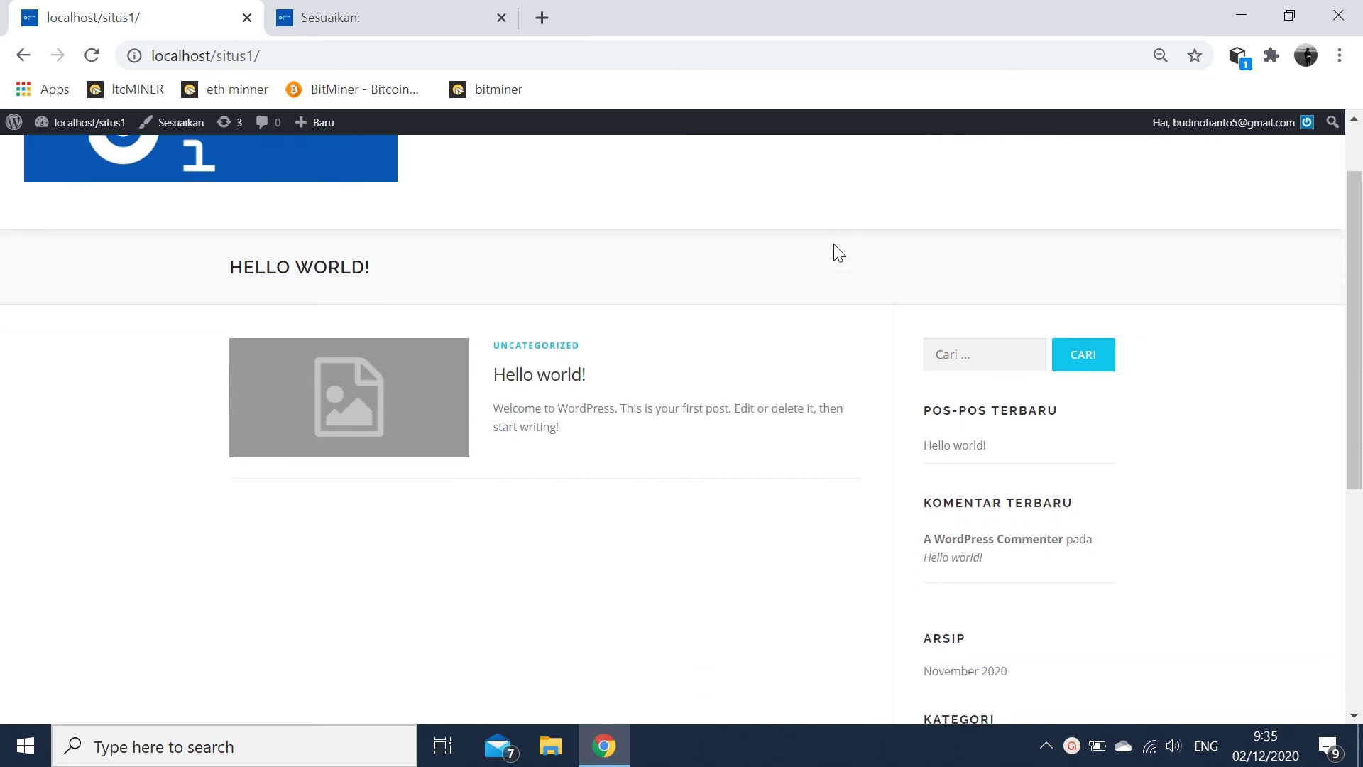
scroll(839, 253, down, 2)
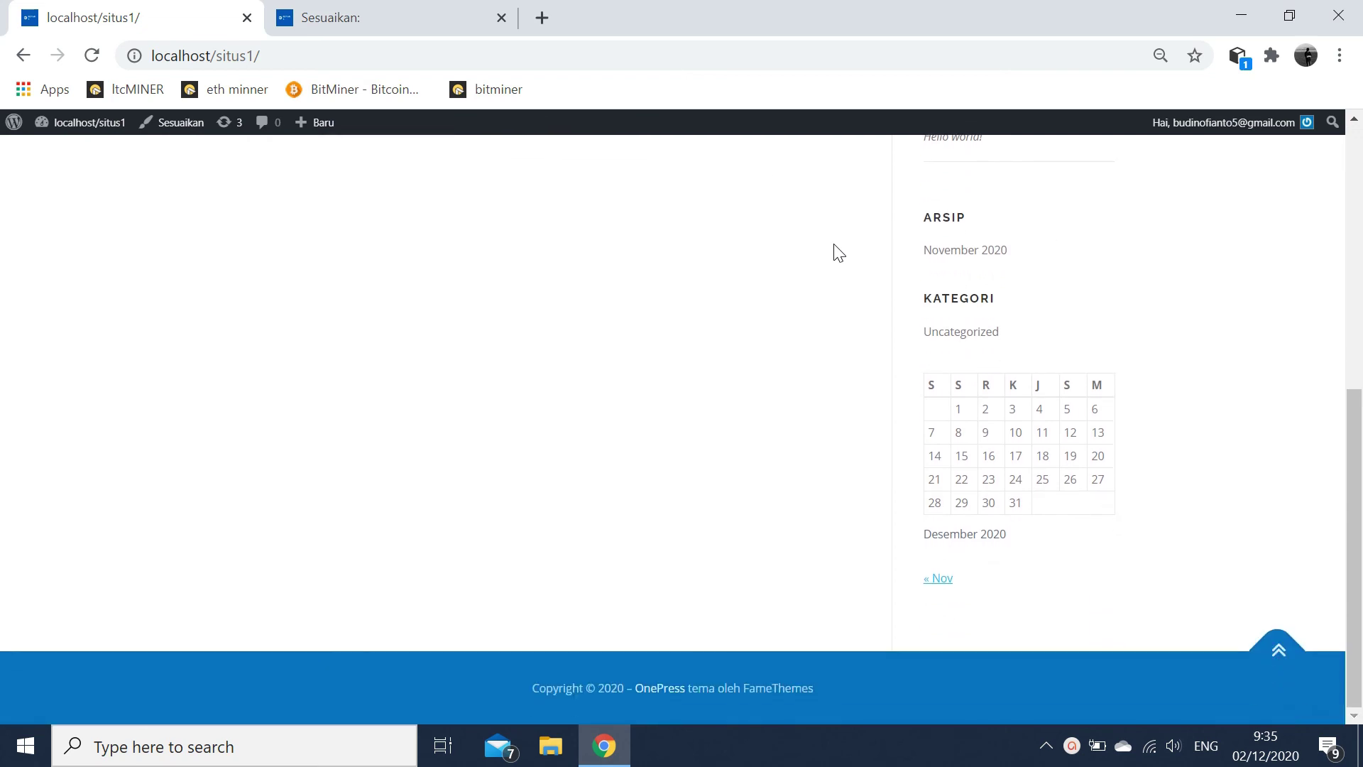
scroll(839, 253, up, 6)
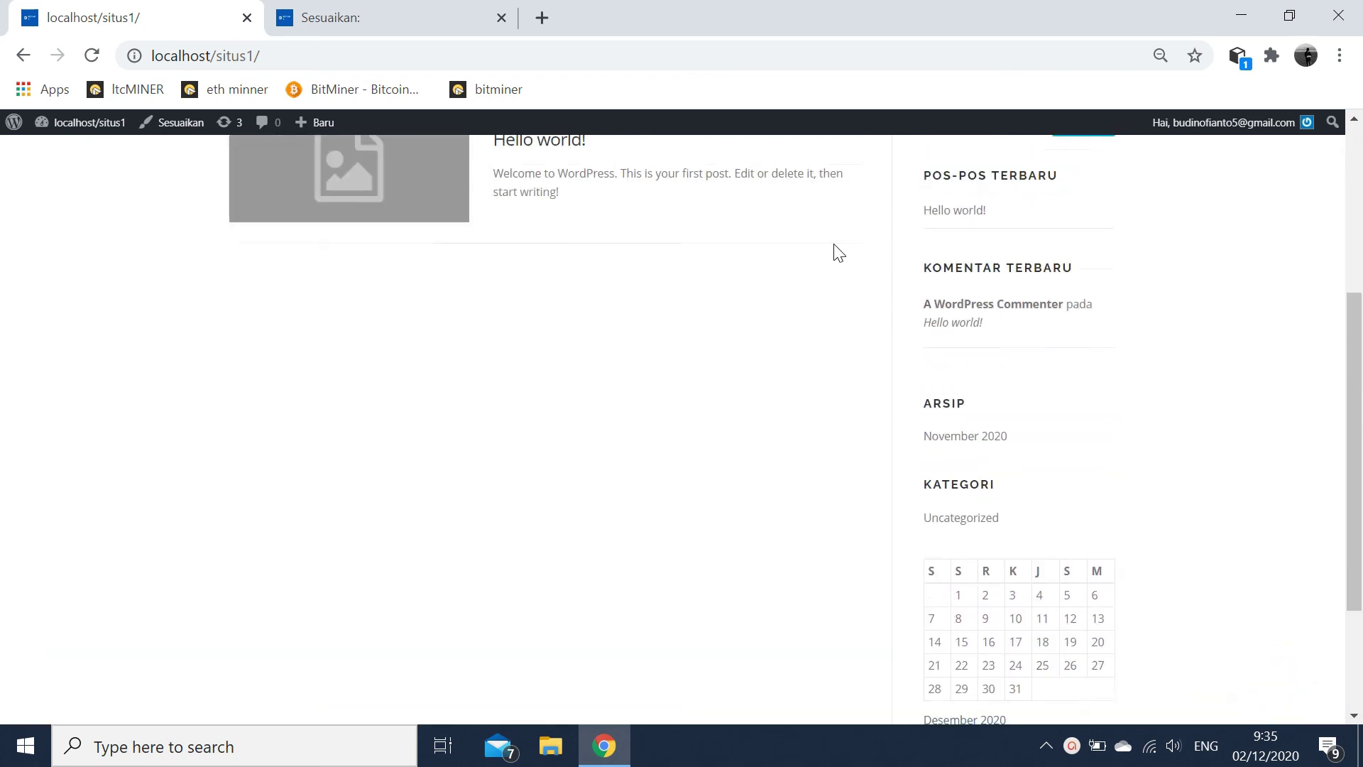
scroll(839, 253, down, 6)
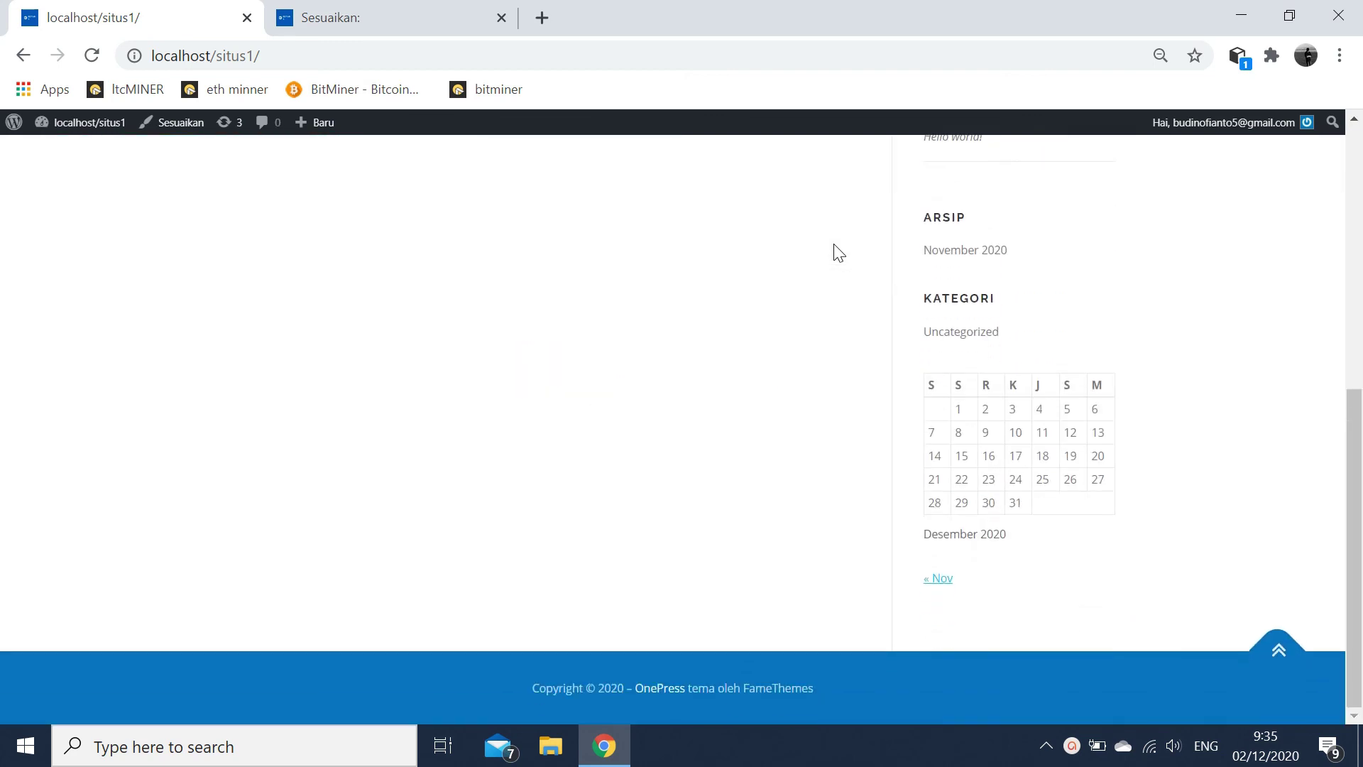
scroll(838, 254, up, 3)
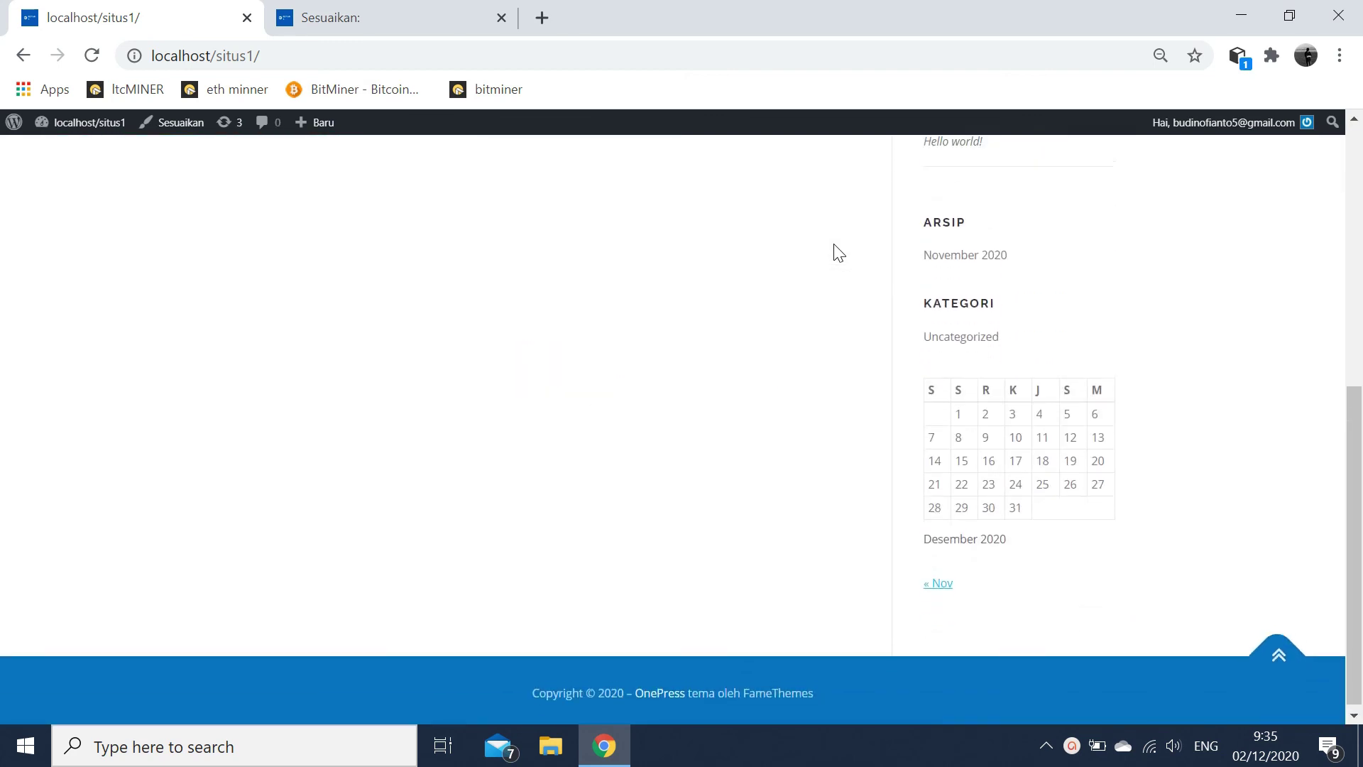
scroll(839, 254, up, 4)
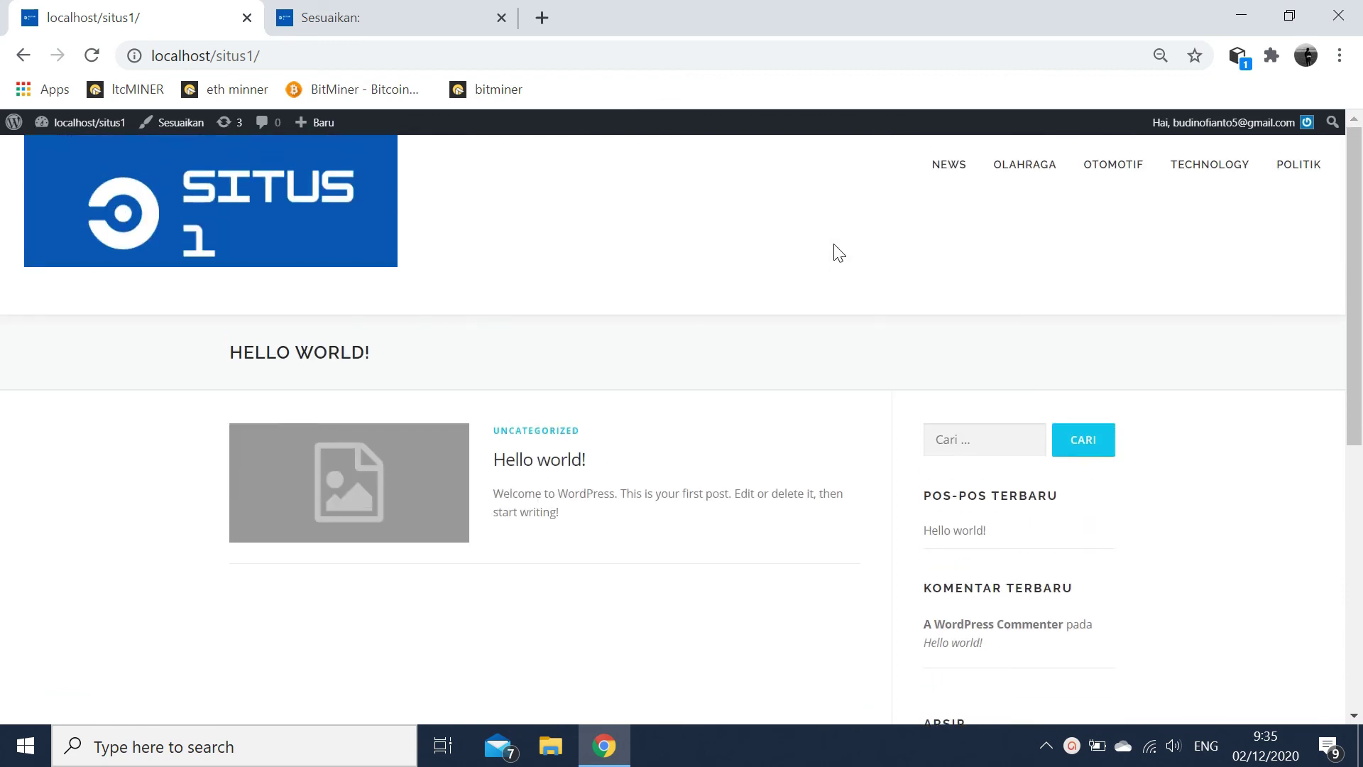
click(1073, 746)
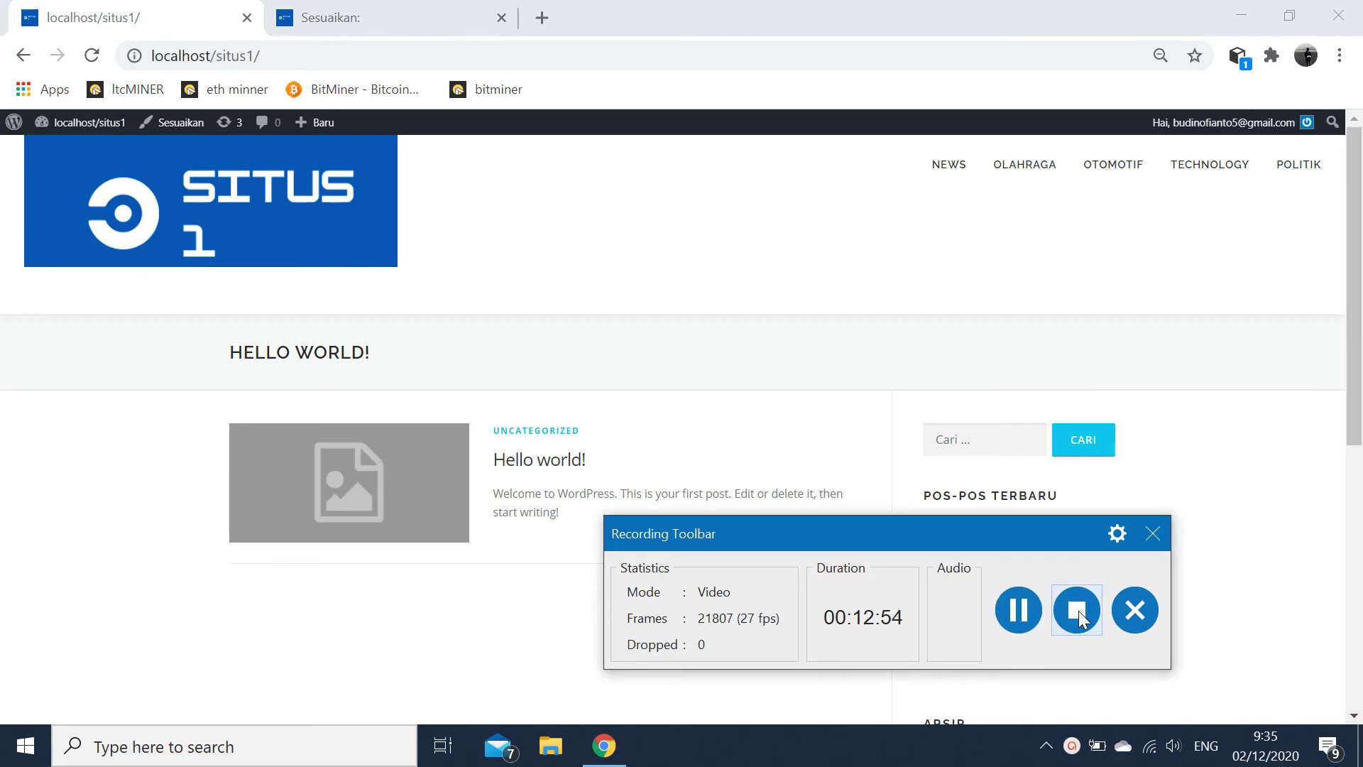
click(1077, 611)
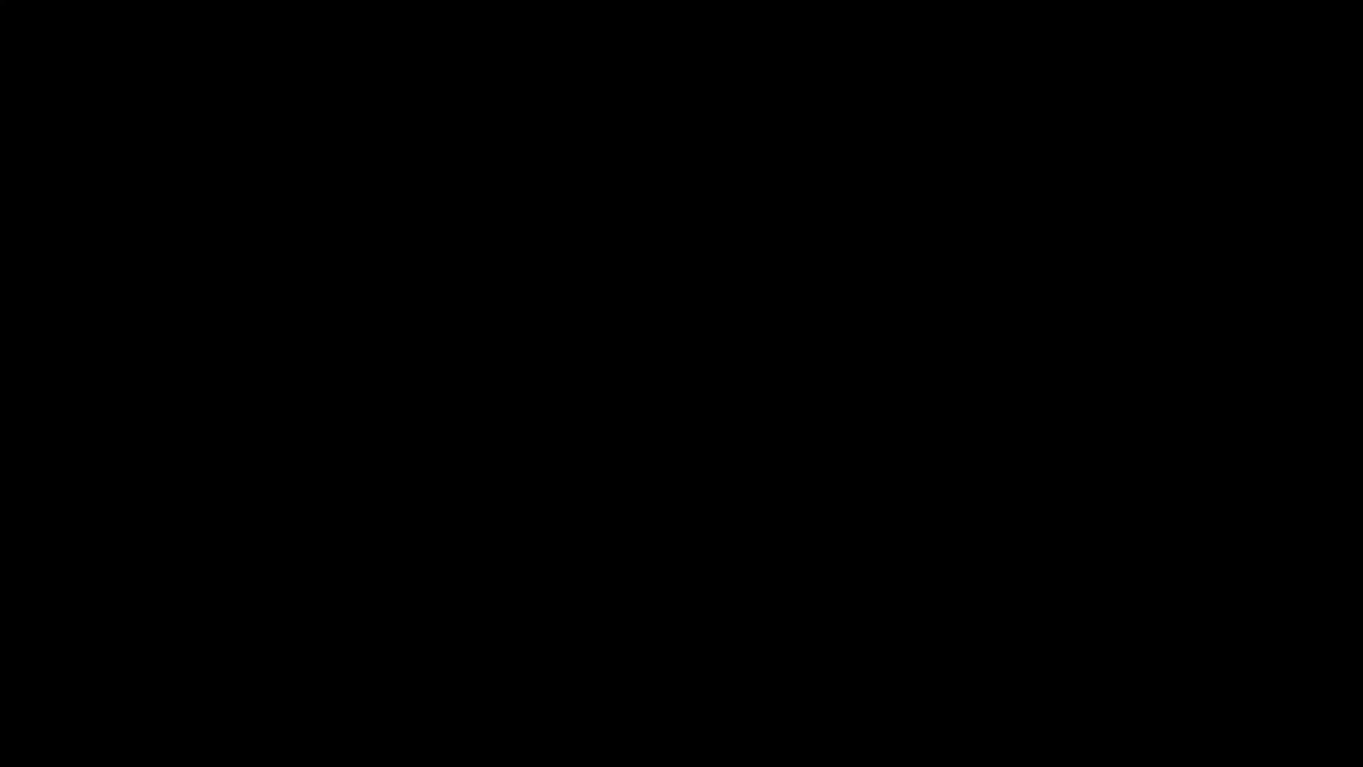